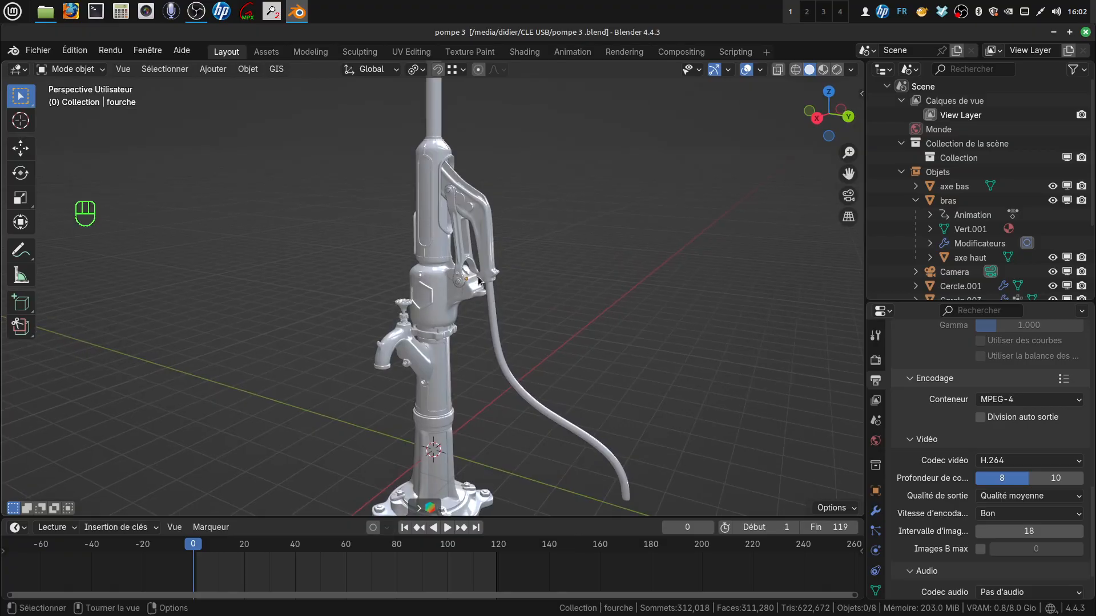
Switch the viewport to rendered shading and view the hand pump from both sides
{"action": "left_click", "coordinate": [837, 69]}
{"action": "scroll", "coordinate": [445, 320], "scroll_direction": "up", "scroll_amount": 3}
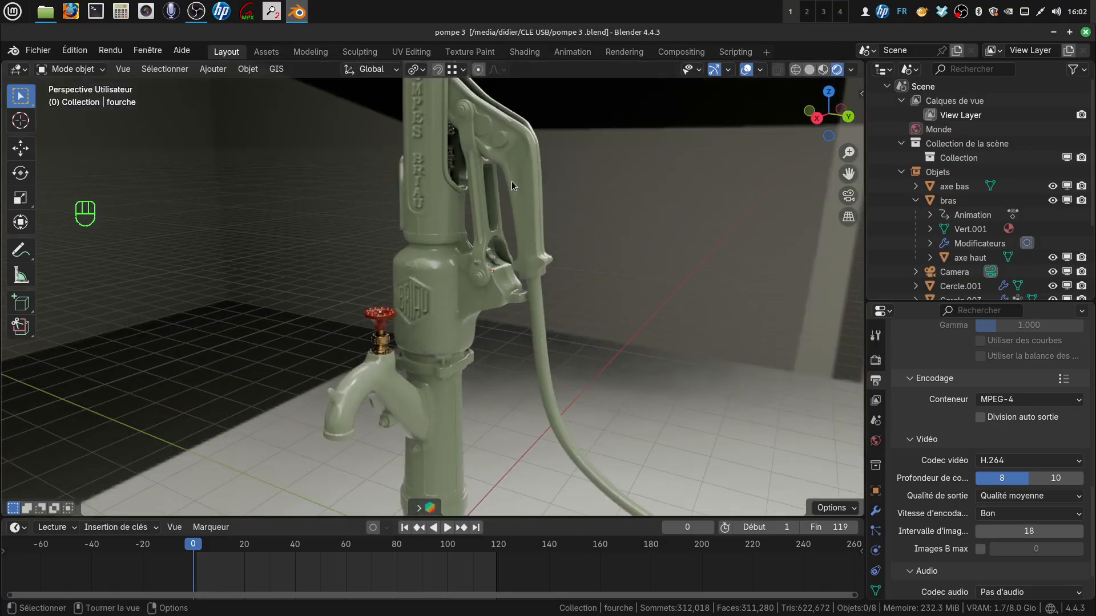
{"action": "middle_click_drag", "start_coordinate": [511, 180], "coordinate": [543, 217]}
{"action": "scroll", "coordinate": [531, 234], "scroll_direction": "down", "scroll_amount": 3}
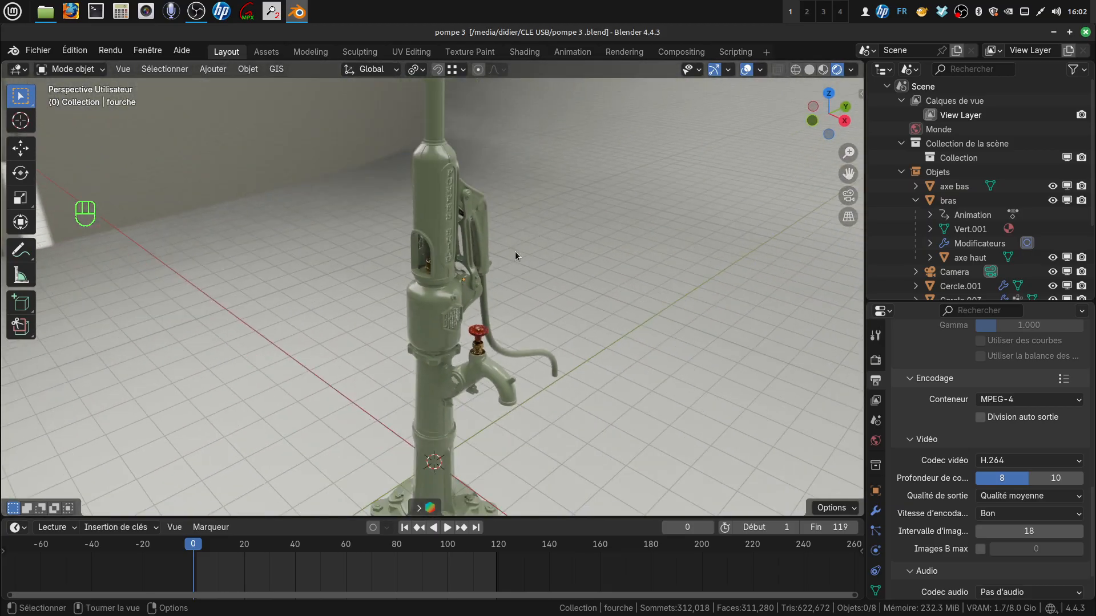
{"action": "middle_click_drag", "start_coordinate": [515, 251], "coordinate": [398, 228]}
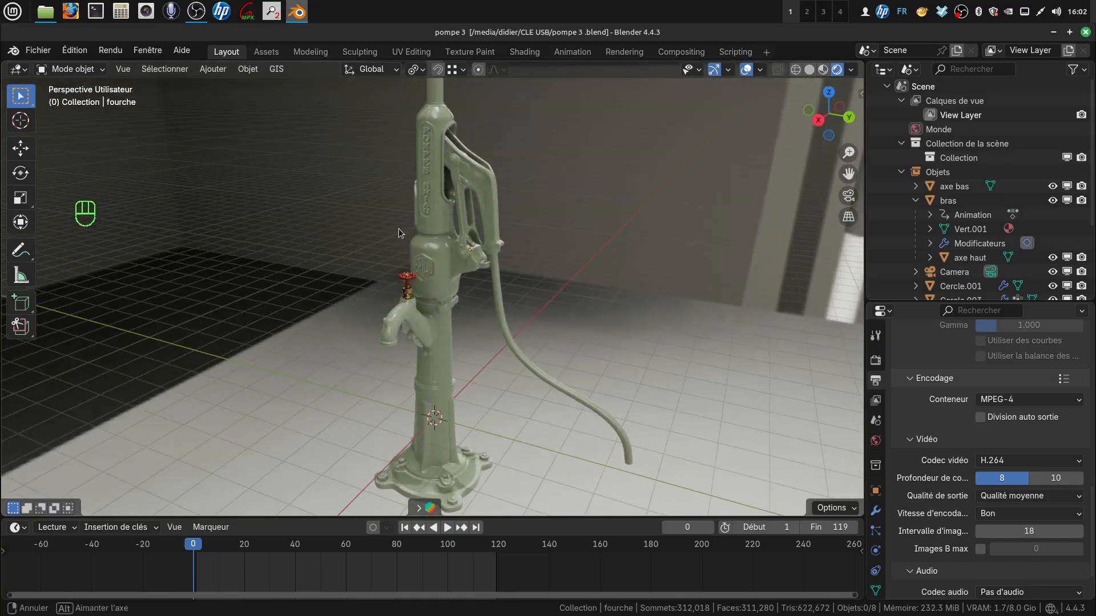
{"action": "scroll", "coordinate": [436, 257], "scroll_direction": "up", "scroll_amount": 3}
{"action": "mouse_move", "coordinate": [475, 289]}
{"action": "middle_mouse_down", "text": "shift"}
{"action": "mouse_move", "coordinate": [471, 338]}
{"action": "mouse_move", "coordinate": [491, 273]}
{"action": "mouse_move", "coordinate": [488, 285]}
{"action": "middle_mouse_up", "text": "shift"}
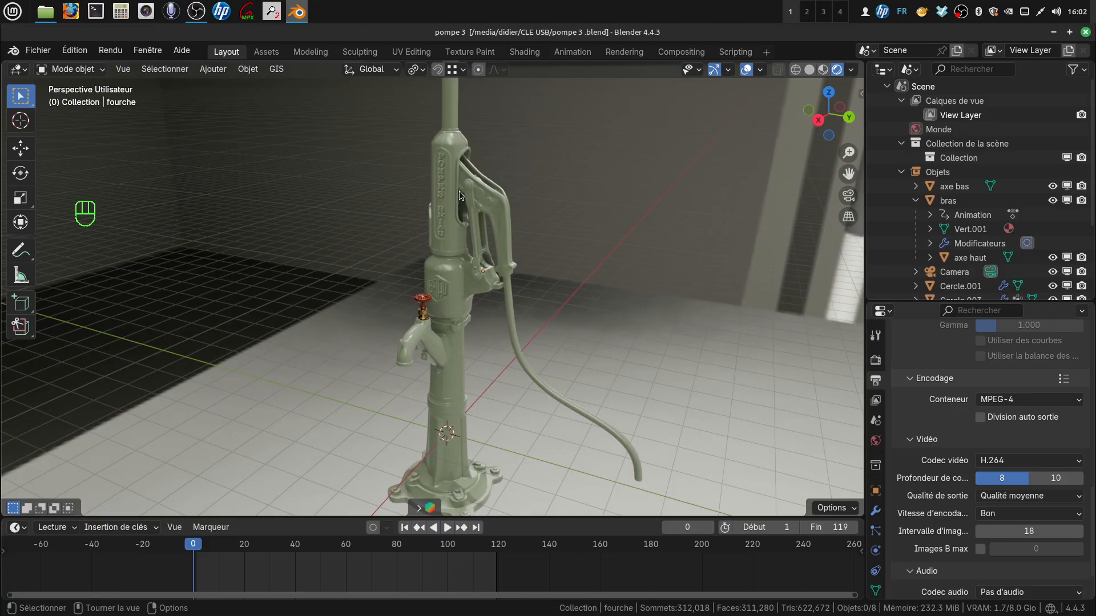
{"action": "scroll", "coordinate": [477, 245], "scroll_direction": "up", "scroll_amount": 1}
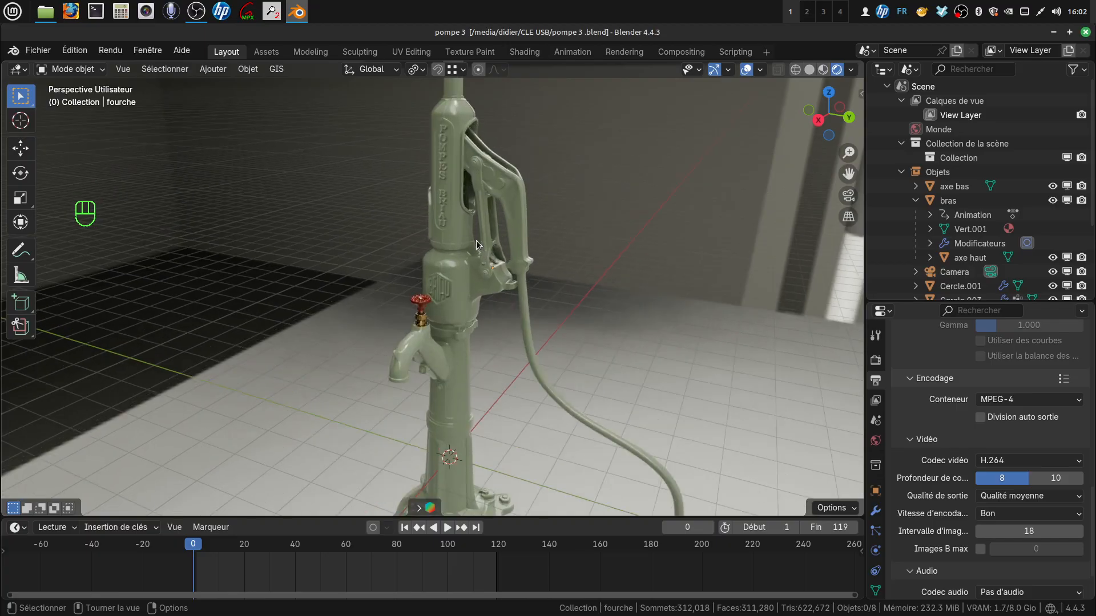
Examine the pump's overall form, then its lever linkage and the embossed BRIAU logo up close
{"action": "middle_click_drag", "start_coordinate": [477, 245], "coordinate": [470, 348]}
{"action": "scroll", "coordinate": [470, 347], "scroll_direction": "down", "scroll_amount": 2}
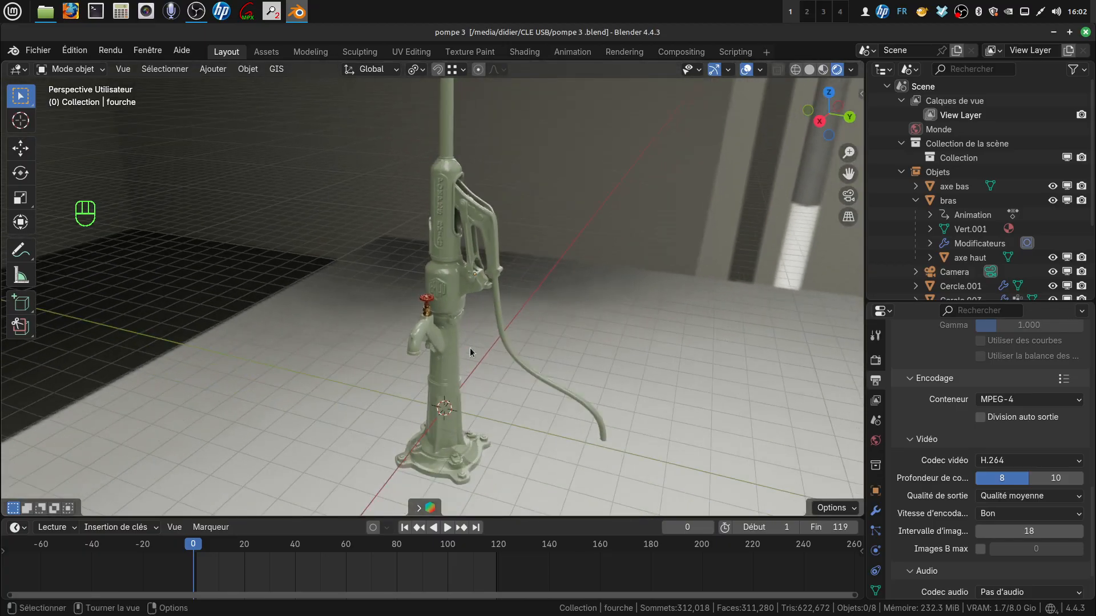
{"action": "middle_click_drag", "start_coordinate": [454, 299], "coordinate": [476, 283]}
{"action": "scroll", "coordinate": [501, 299], "scroll_direction": "up", "scroll_amount": 2}
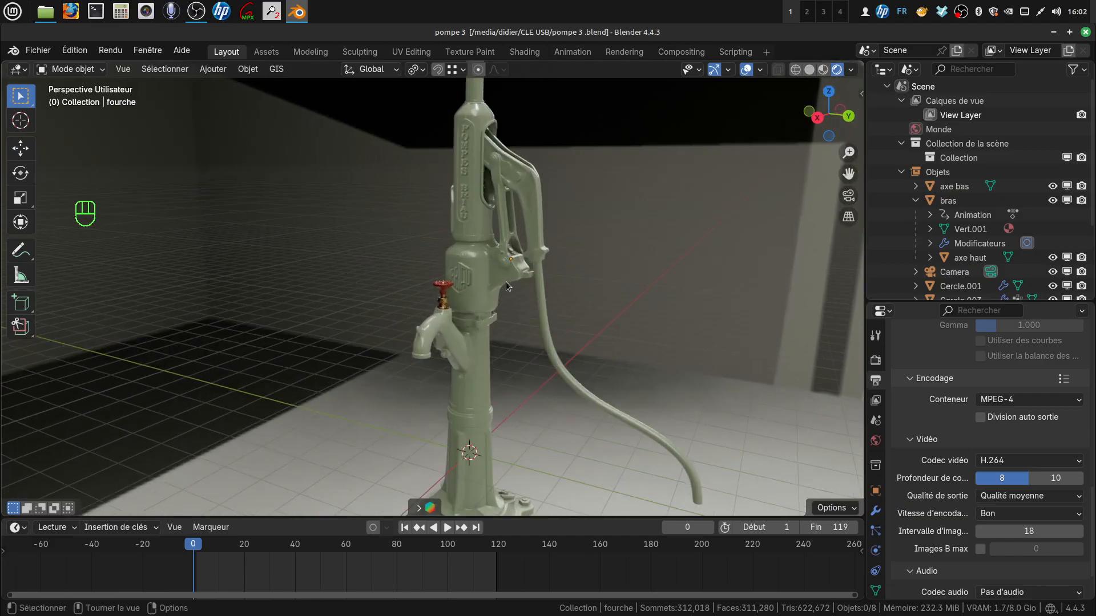
{"action": "scroll", "coordinate": [525, 280], "scroll_direction": "down", "scroll_amount": 3}
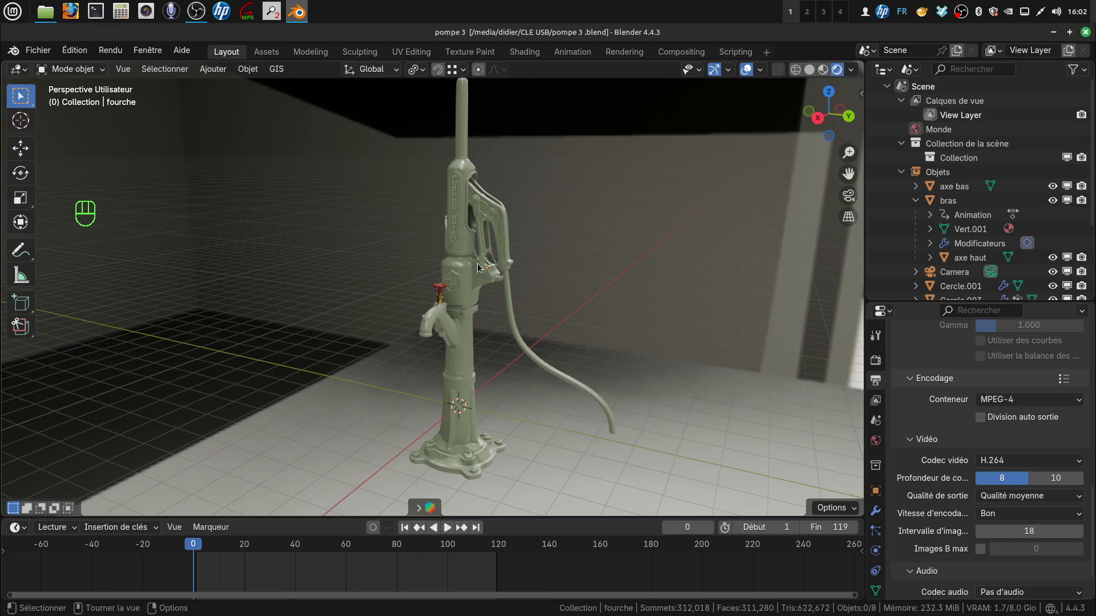
{"action": "mouse_move", "coordinate": [511, 272]}
{"action": "middle_mouse_down"}
{"action": "mouse_move", "coordinate": [380, 252]}
{"action": "mouse_move", "coordinate": [403, 235]}
{"action": "mouse_move", "coordinate": [484, 238]}
{"action": "mouse_move", "coordinate": [499, 272]}
{"action": "middle_mouse_up"}
{"action": "scroll", "coordinate": [498, 272], "scroll_direction": "up", "scroll_amount": 3}
{"action": "middle_click_drag", "start_coordinate": [514, 228], "coordinate": [528, 269]}
{"action": "scroll", "coordinate": [474, 300], "scroll_direction": "up", "scroll_amount": 2}
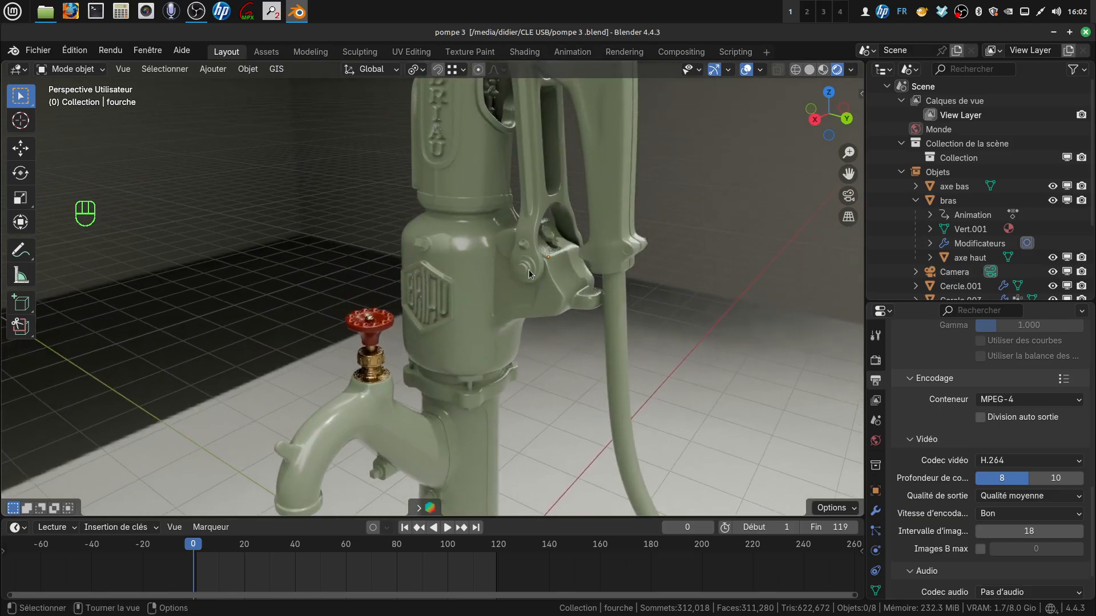
Select the fork, the arm (bras) and the lower pin (axe bas) in turn to inspect each moving part
{"action": "left_click", "coordinate": [525, 227]}
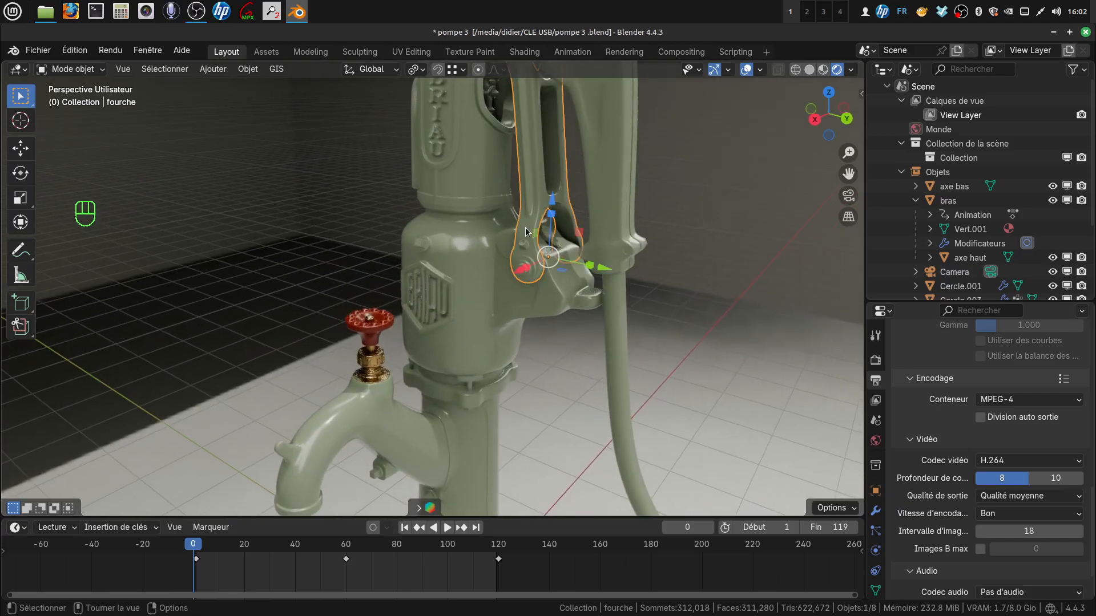
{"action": "left_click", "coordinate": [608, 224]}
{"action": "key", "text": "KP_Decimal"}
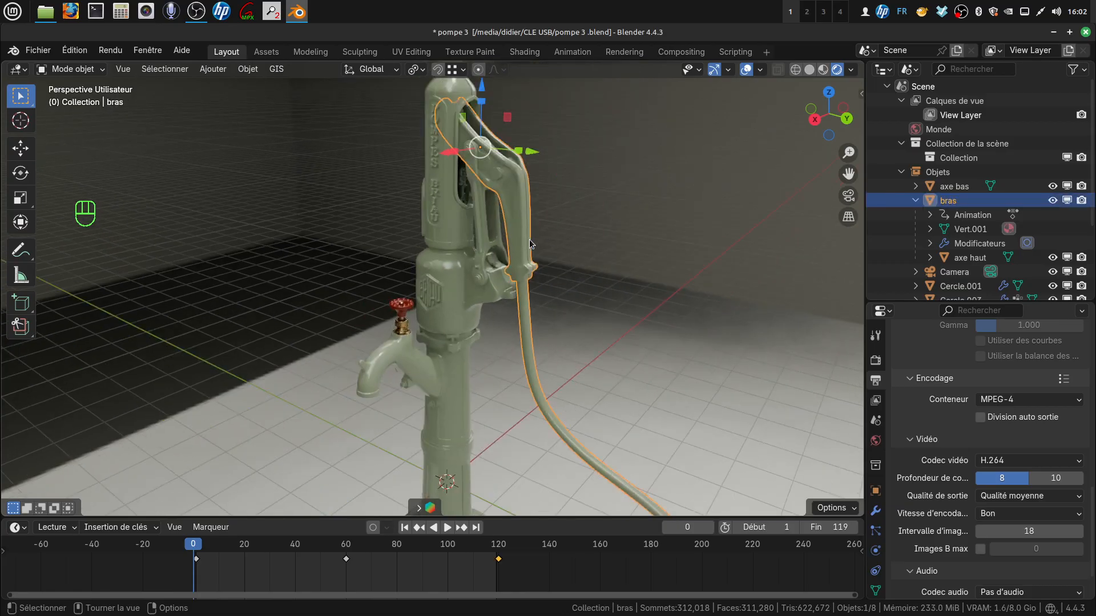
{"action": "scroll", "coordinate": [479, 296], "scroll_direction": "up", "scroll_amount": 3}
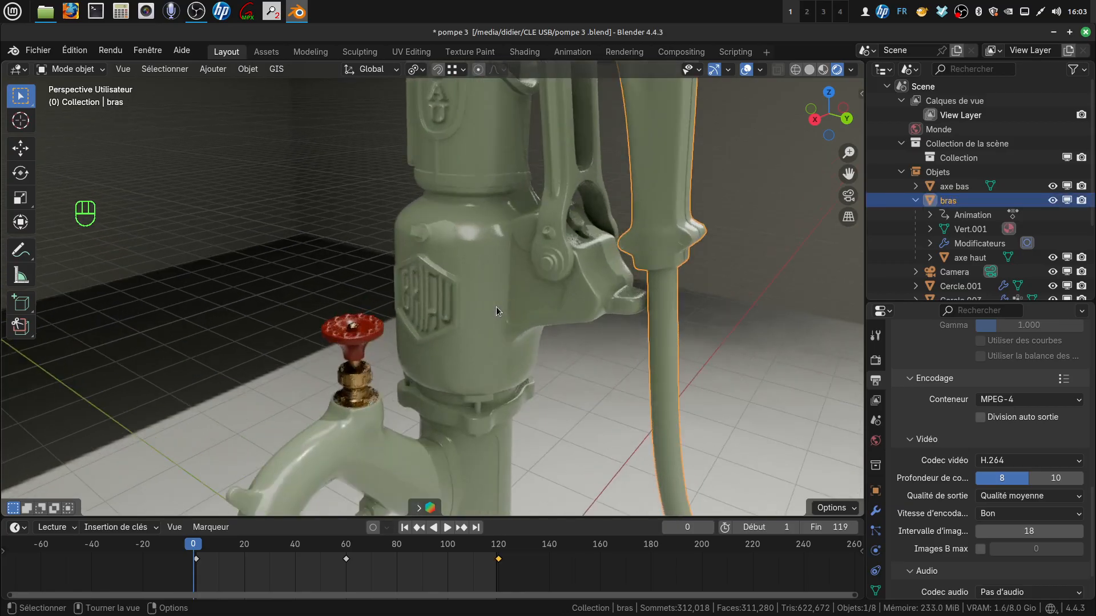
{"action": "left_click", "coordinate": [546, 266]}
{"action": "key", "text": "KP_Decimal"}
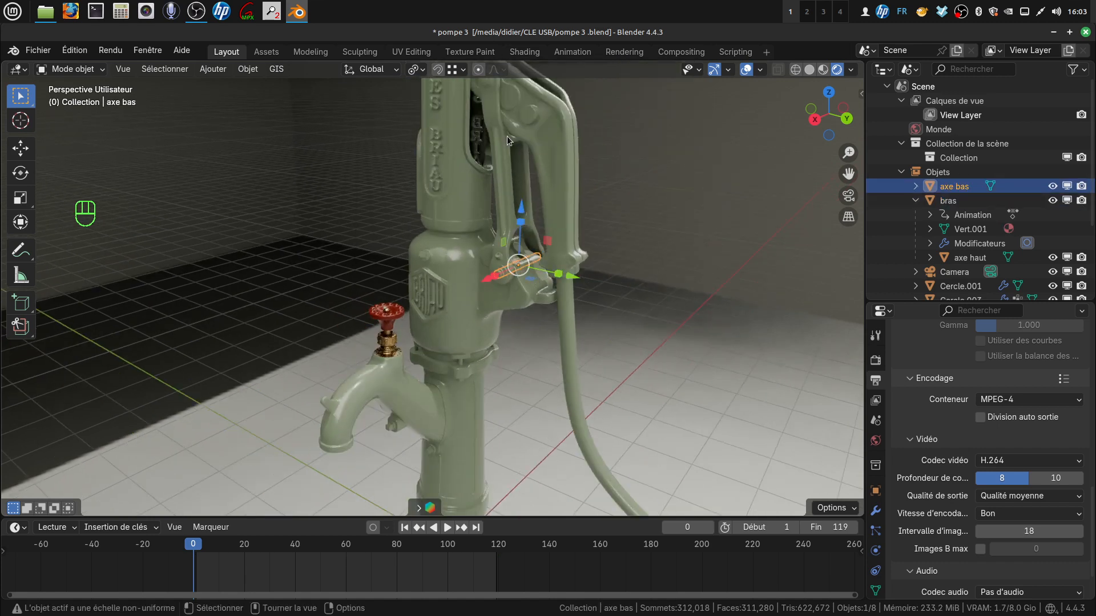
Examine the spout's red handwheel and brass valve fitting at close range
{"action": "scroll", "coordinate": [480, 388], "scroll_direction": "up", "scroll_amount": 3}
{"action": "middle_click_drag", "start_coordinate": [481, 387], "coordinate": [514, 265], "text": "shift"}
{"action": "scroll", "coordinate": [511, 315], "scroll_direction": "up", "scroll_amount": 3}
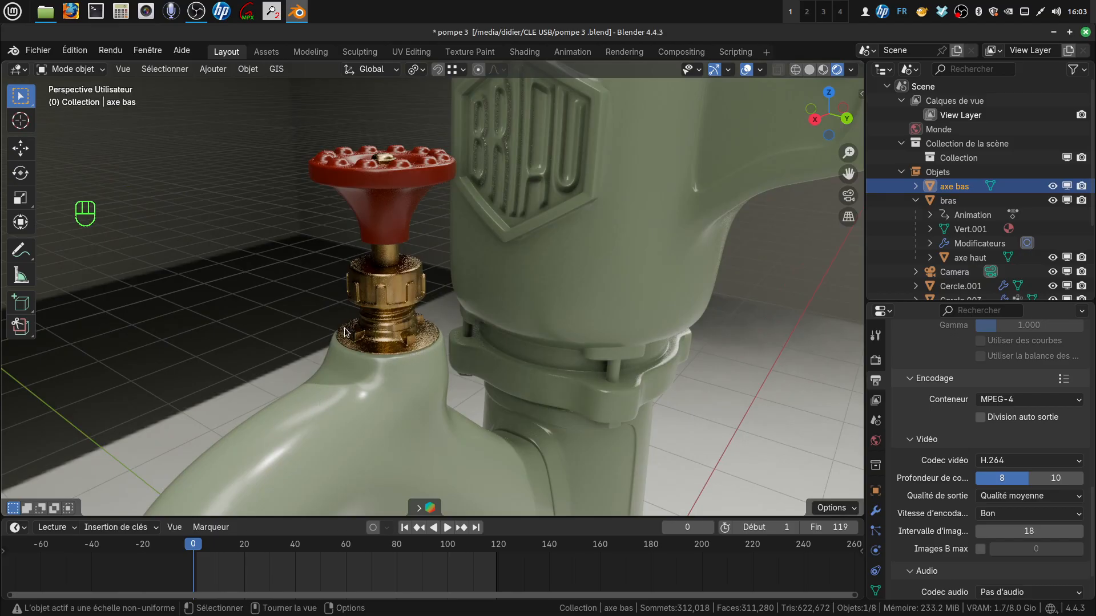
{"action": "scroll", "coordinate": [395, 284], "scroll_direction": "down", "scroll_amount": 4}
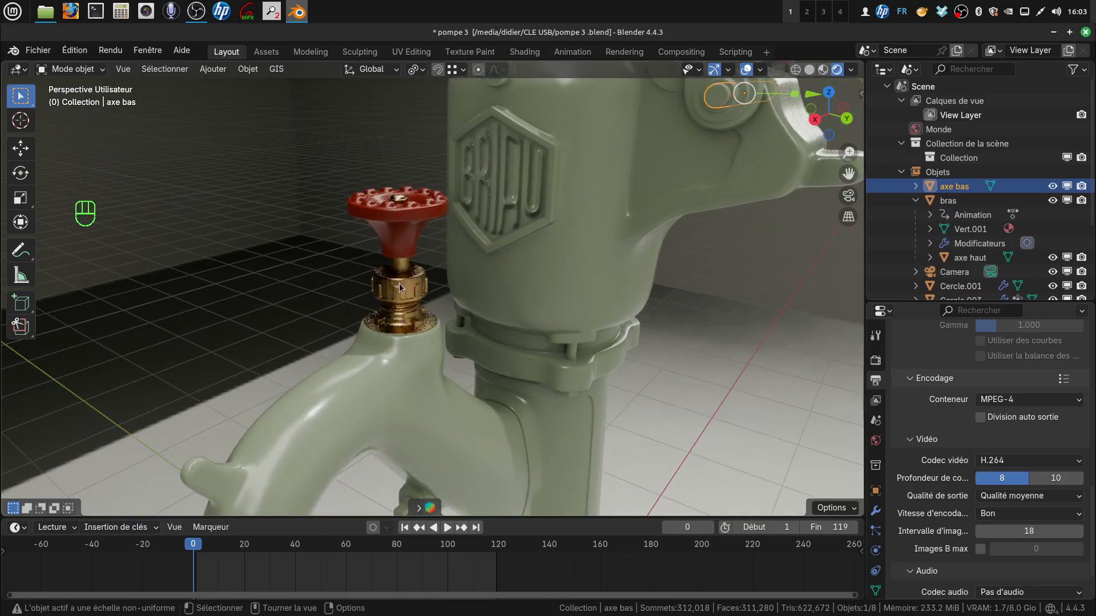
{"action": "middle_click_drag", "start_coordinate": [399, 283], "coordinate": [392, 306]}
{"action": "scroll", "coordinate": [382, 198], "scroll_direction": "up", "scroll_amount": 3}
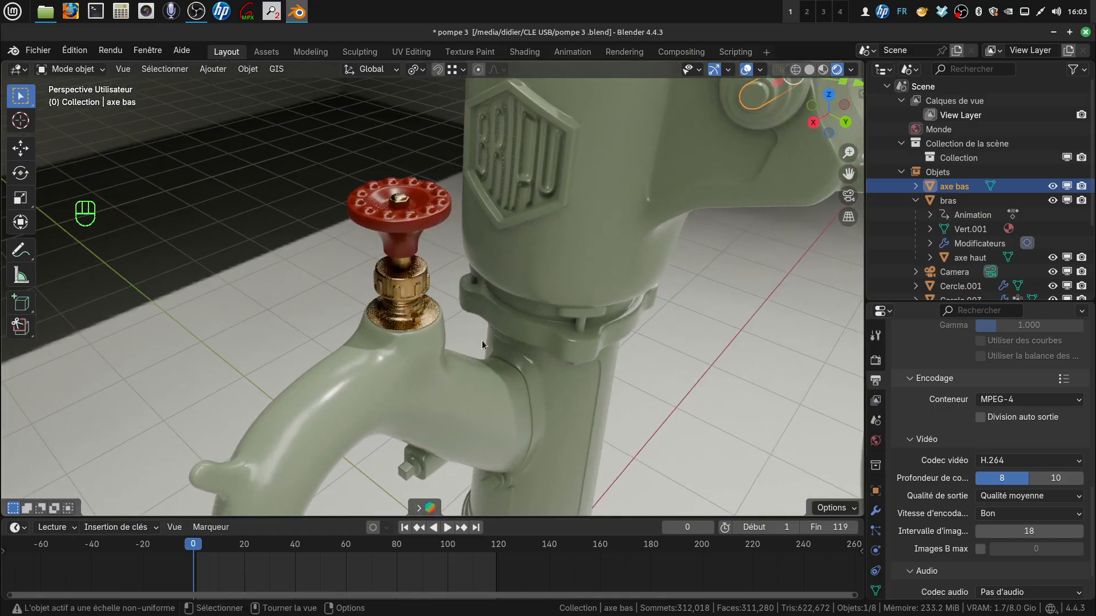
Select the pump body (corps) and inspect its flange collar, column and bolted base
{"action": "scroll", "coordinate": [482, 340], "scroll_direction": "down", "scroll_amount": 3}
{"action": "middle_click_drag", "start_coordinate": [471, 348], "coordinate": [503, 237], "text": "shift"}
{"action": "left_click", "coordinate": [502, 219]}
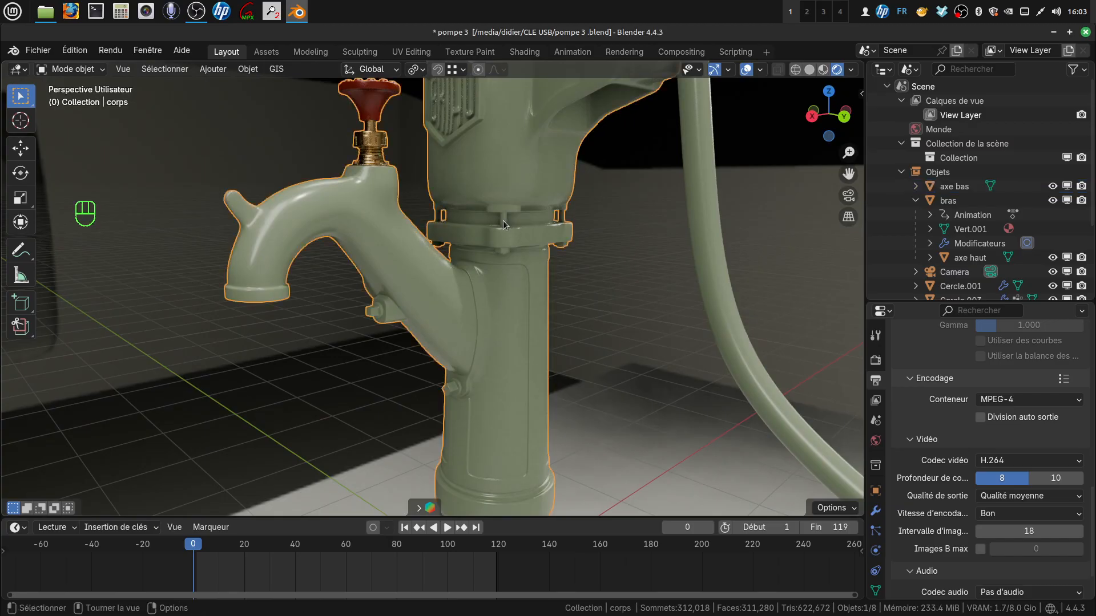
{"action": "scroll", "coordinate": [499, 319], "scroll_direction": "down", "scroll_amount": 3}
{"action": "middle_click_drag", "start_coordinate": [499, 320], "coordinate": [475, 155], "text": "shift"}
{"action": "scroll", "coordinate": [406, 213], "scroll_direction": "up", "scroll_amount": 5}
{"action": "scroll", "coordinate": [484, 361], "scroll_direction": "down", "scroll_amount": 3}
{"action": "scroll", "coordinate": [475, 330], "scroll_direction": "up", "scroll_amount": 2}
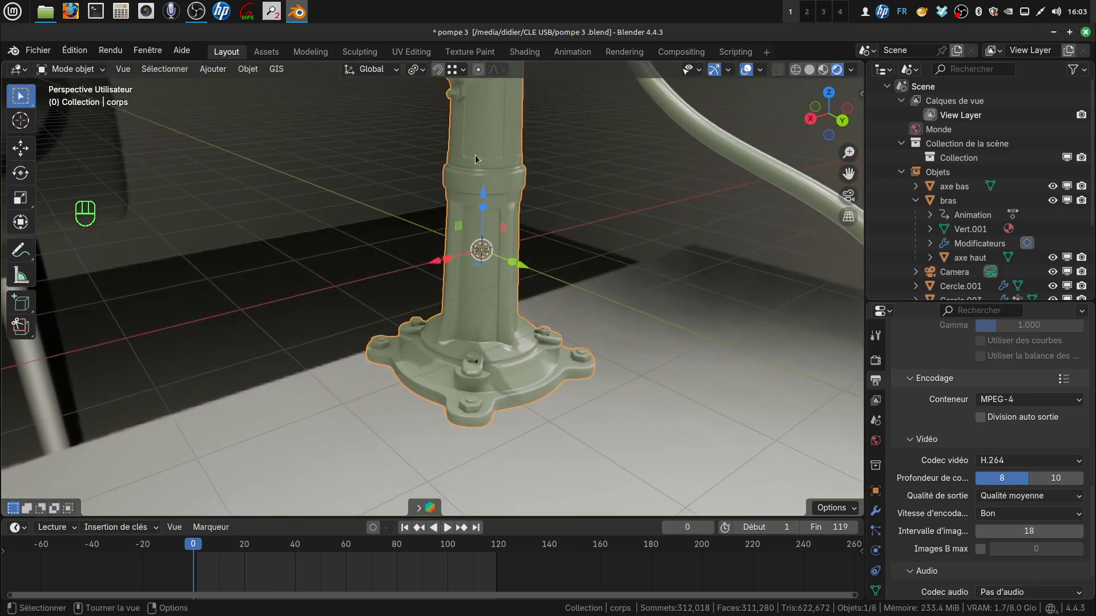
Bring the whole pump back into view and deselect the pump body
{"action": "scroll", "coordinate": [503, 228], "scroll_direction": "down", "scroll_amount": 3}
{"action": "middle_click_drag", "start_coordinate": [503, 229], "coordinate": [501, 349], "text": "shift"}
{"action": "middle_click_drag", "start_coordinate": [401, 222], "coordinate": [482, 258]}
{"action": "scroll", "coordinate": [482, 254], "scroll_direction": "down", "scroll_amount": 3}
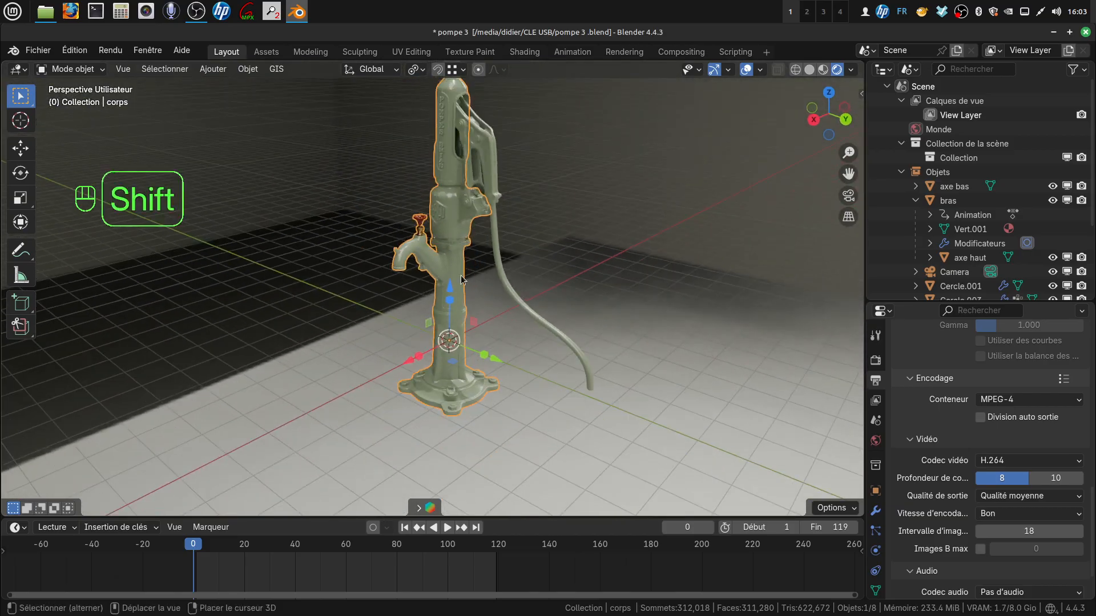
{"action": "left_click", "coordinate": [546, 392]}
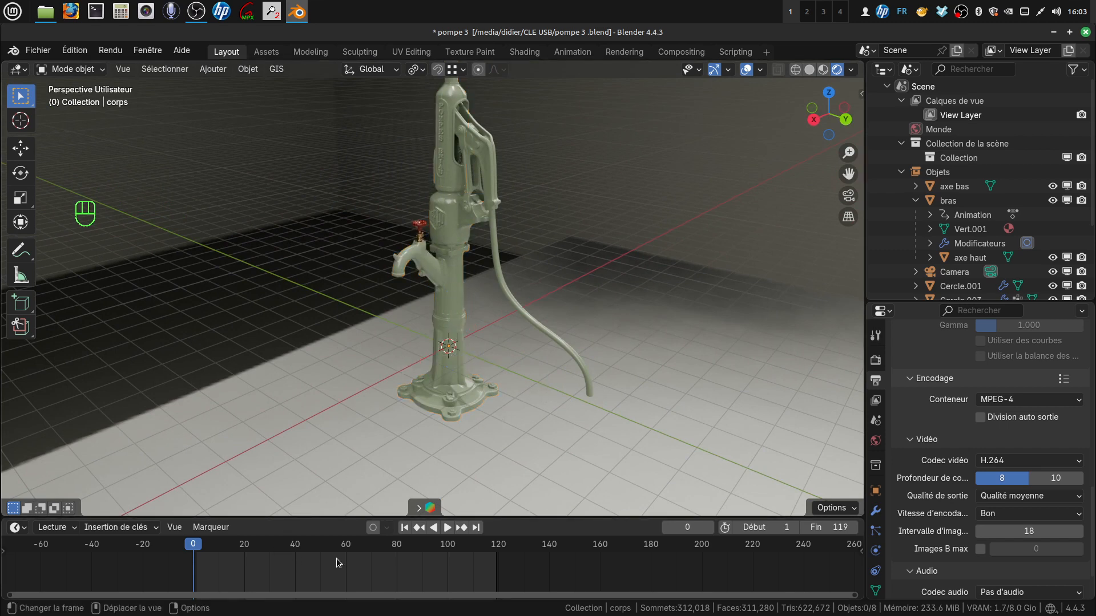
Play the pump animation, watch the arm's movement from several angles, and stop playback with the arm raised
{"action": "left_click", "coordinate": [447, 528]}
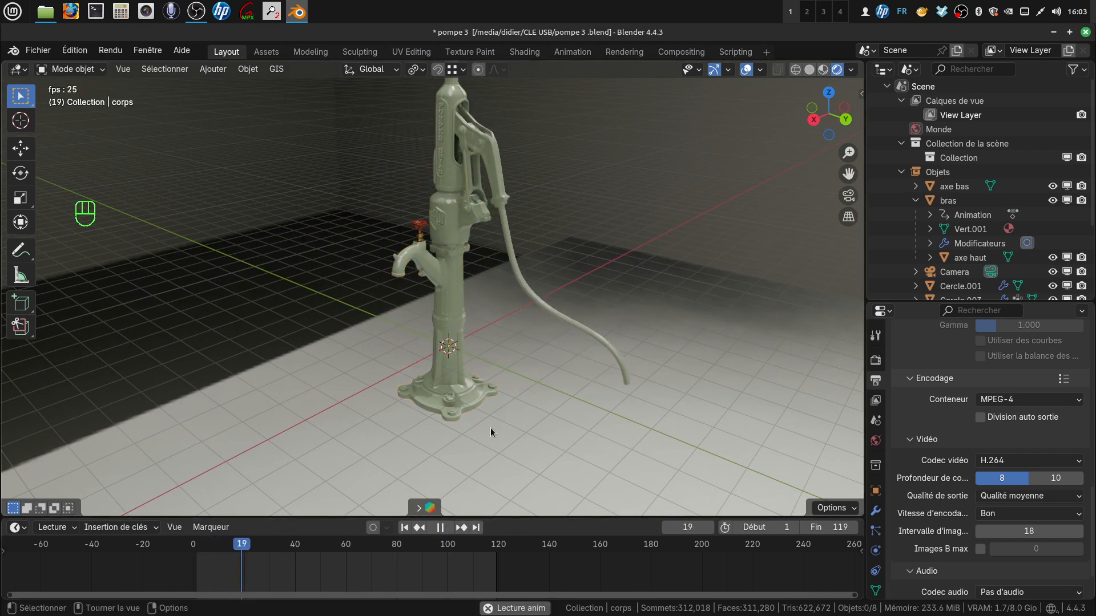
{"action": "middle_click_drag", "start_coordinate": [489, 422], "coordinate": [580, 388]}
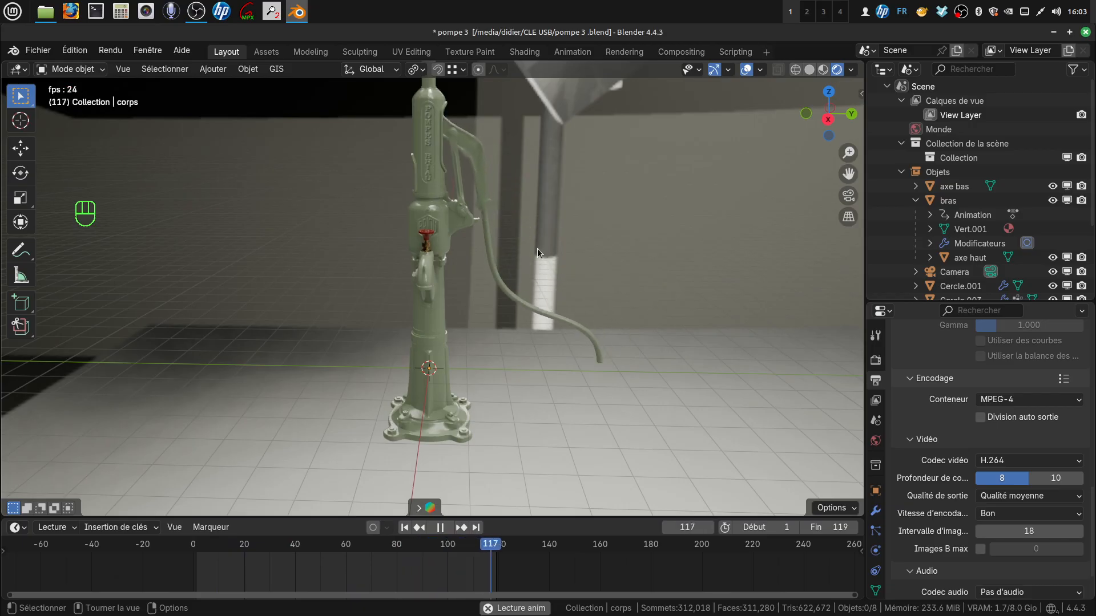
{"action": "middle_click_drag", "start_coordinate": [537, 248], "coordinate": [431, 221]}
{"action": "scroll", "coordinate": [509, 268], "scroll_direction": "down", "scroll_amount": 2}
{"action": "middle_click_drag", "start_coordinate": [511, 268], "coordinate": [447, 272], "text": "shift"}
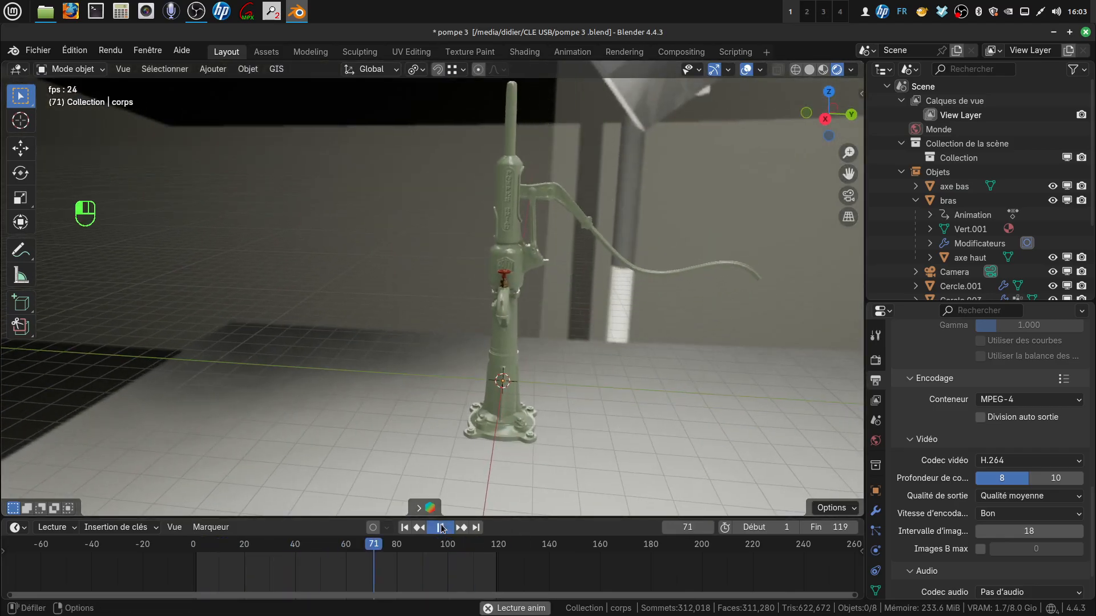
{"action": "key", "text": "space"}
Examine the pump with its arm raised from several sides, including the spout and the lever linkage
{"action": "scroll", "coordinate": [540, 363], "scroll_direction": "down", "scroll_amount": 3}
{"action": "middle_click_drag", "start_coordinate": [474, 244], "coordinate": [573, 318]}
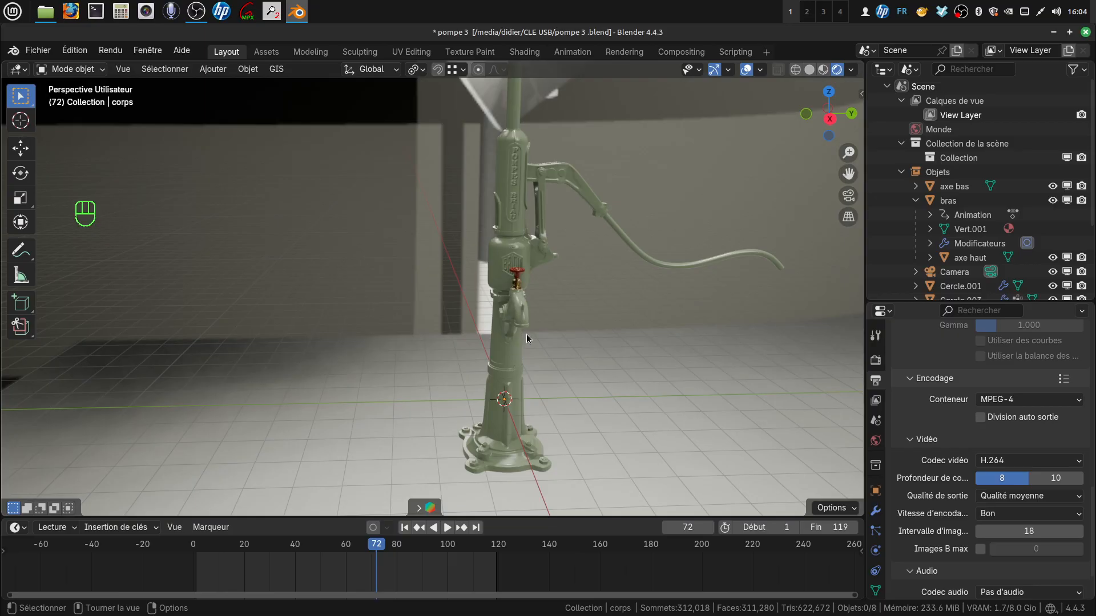
{"action": "mouse_move", "coordinate": [526, 334]}
{"action": "middle_mouse_down"}
{"action": "mouse_move", "coordinate": [542, 327]}
{"action": "mouse_move", "coordinate": [529, 333]}
{"action": "middle_mouse_up"}
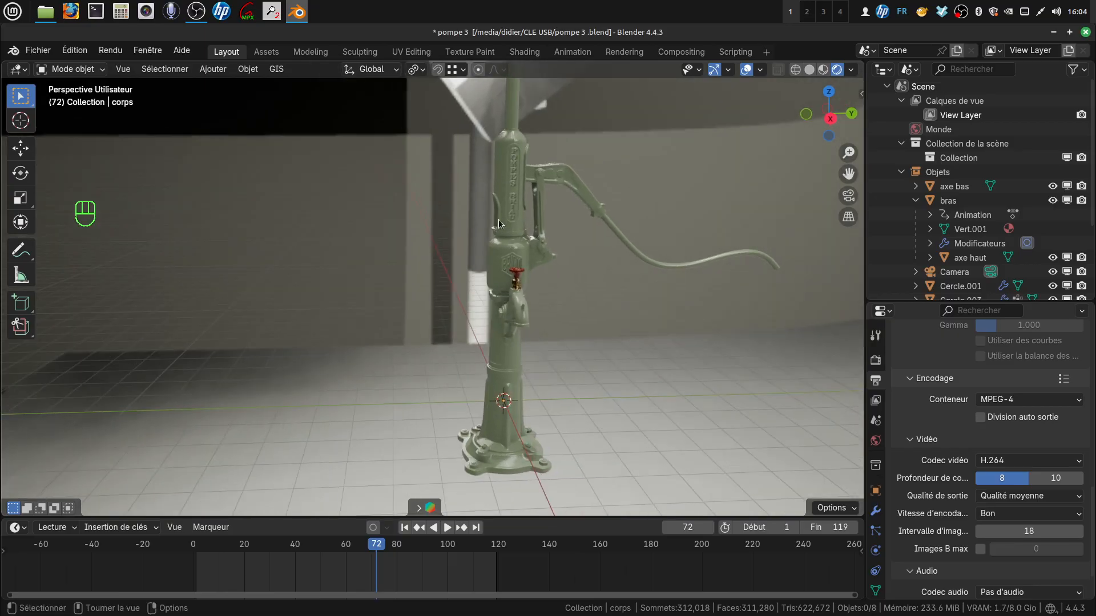
{"action": "mouse_move", "coordinate": [567, 310]}
{"action": "middle_mouse_down", "text": "shift"}
{"action": "mouse_move", "coordinate": [513, 313]}
{"action": "mouse_move", "coordinate": [559, 299]}
{"action": "mouse_move", "coordinate": [551, 304]}
{"action": "middle_mouse_up", "text": "shift"}
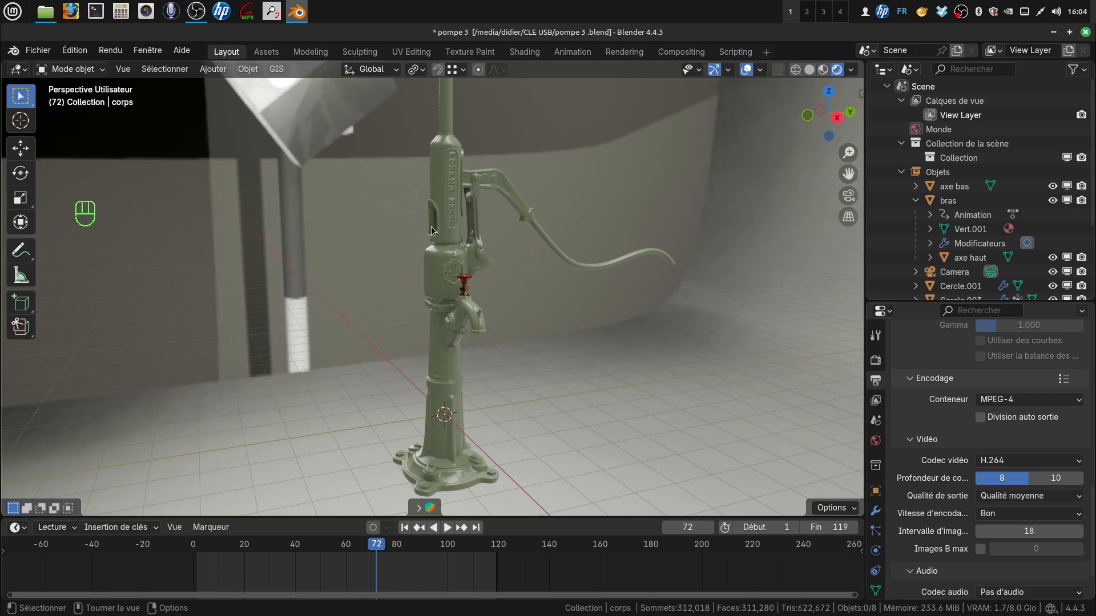
{"action": "scroll", "coordinate": [476, 356], "scroll_direction": "down", "scroll_amount": 4}
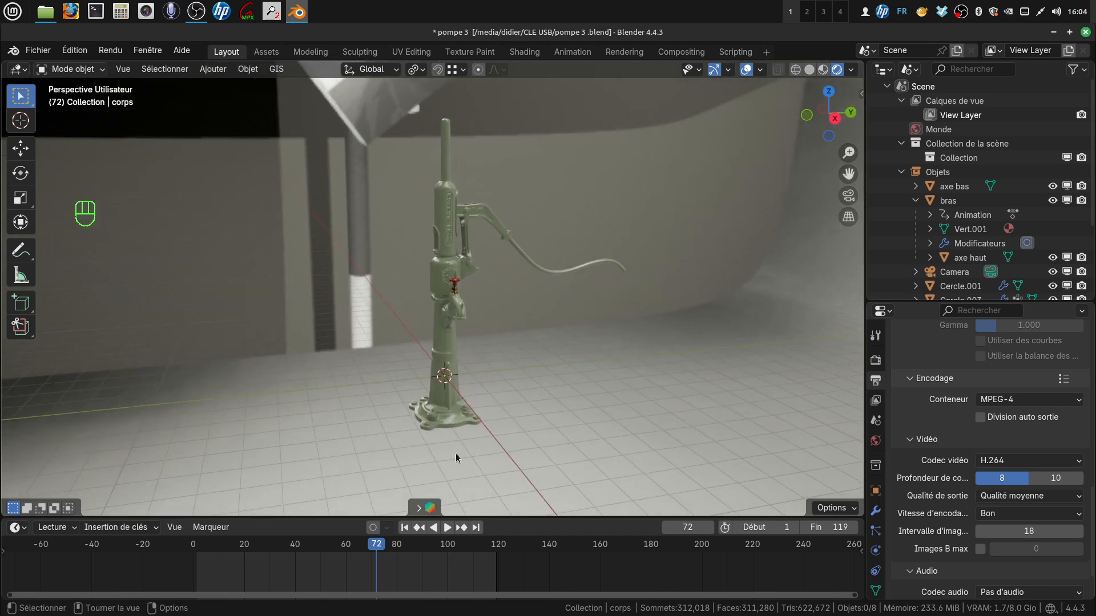
{"action": "scroll", "coordinate": [477, 327], "scroll_direction": "up", "scroll_amount": 5}
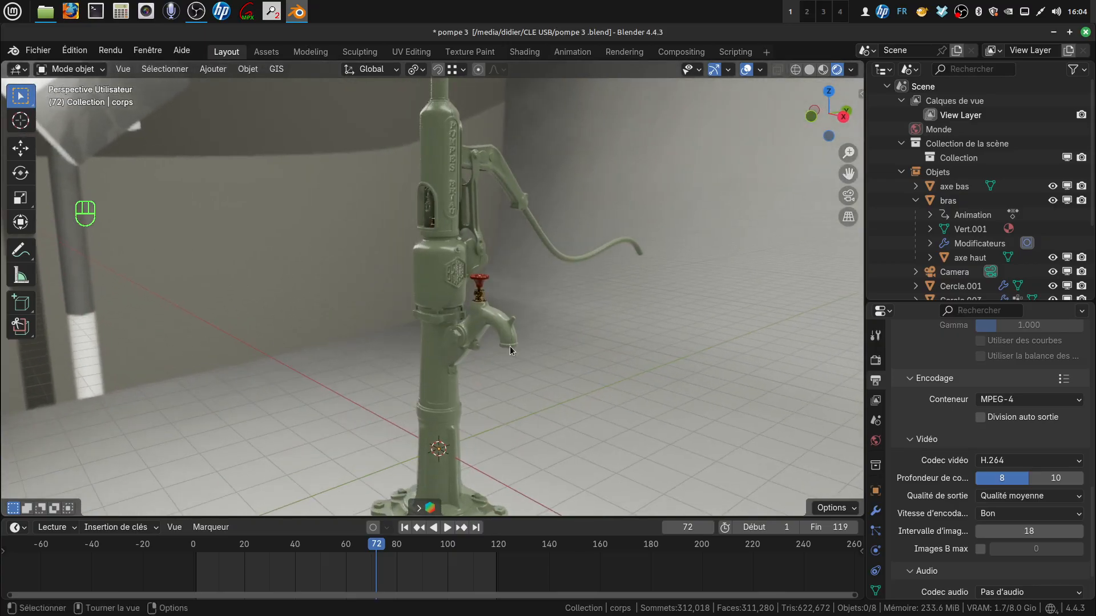
{"action": "middle_click_drag", "start_coordinate": [525, 345], "coordinate": [481, 326]}
{"action": "scroll", "coordinate": [457, 350], "scroll_direction": "down", "scroll_amount": 2}
{"action": "scroll", "coordinate": [481, 327], "scroll_direction": "up", "scroll_amount": 3}
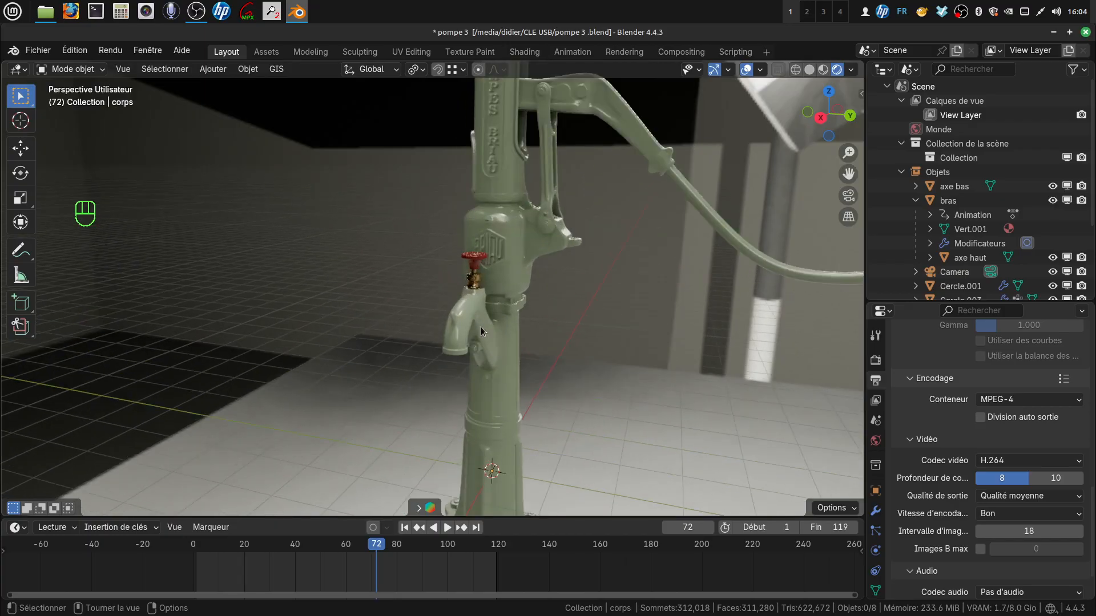
{"action": "mouse_move", "coordinate": [504, 264]}
{"action": "middle_mouse_down"}
{"action": "mouse_move", "coordinate": [594, 267]}
{"action": "mouse_move", "coordinate": [589, 277]}
{"action": "mouse_move", "coordinate": [492, 261]}
{"action": "middle_mouse_up"}
{"action": "middle_click_drag", "start_coordinate": [557, 289], "coordinate": [532, 334], "text": "shift"}
{"action": "scroll", "coordinate": [497, 371], "scroll_direction": "up", "scroll_amount": 2}
{"action": "scroll", "coordinate": [495, 367], "scroll_direction": "down", "scroll_amount": 3}
{"action": "middle_click_drag", "start_coordinate": [473, 289], "coordinate": [520, 279]}
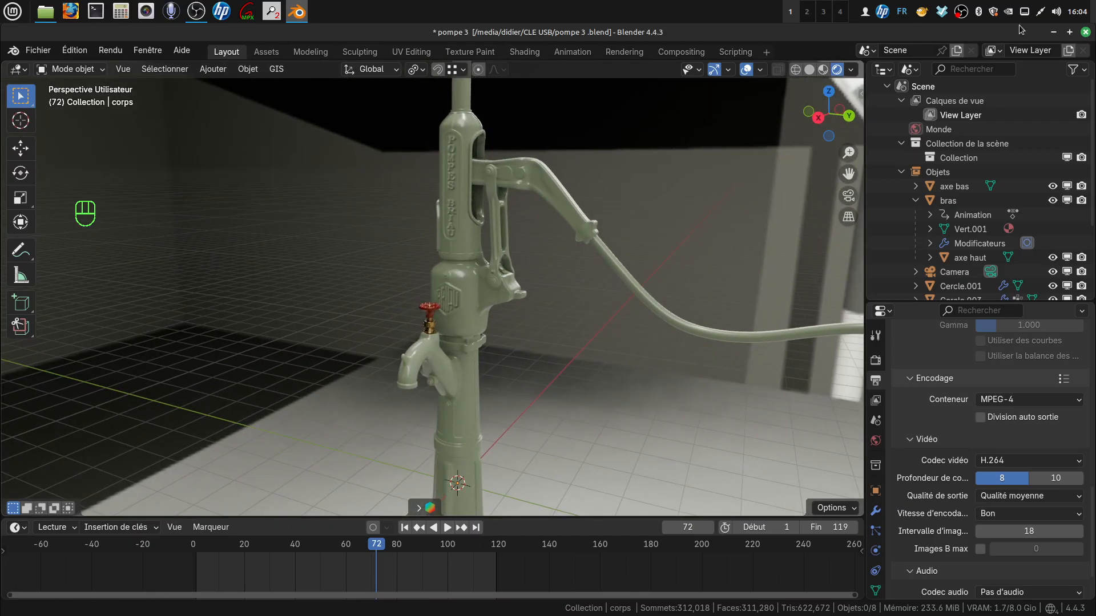
Switch to the file manager's CLE USB folder, view the reference photo 20250619_121219.jpg enlarged, and close it
{"action": "left_click", "coordinate": [1054, 33]}
{"action": "left_click", "coordinate": [635, 284]}
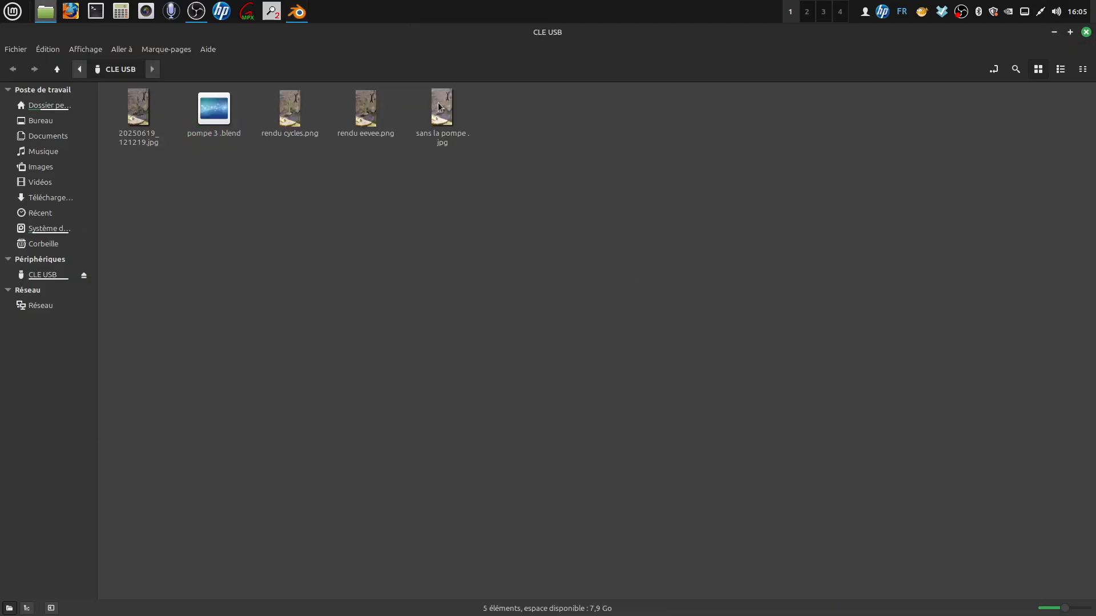
{"action": "double_click", "coordinate": [138, 112]}
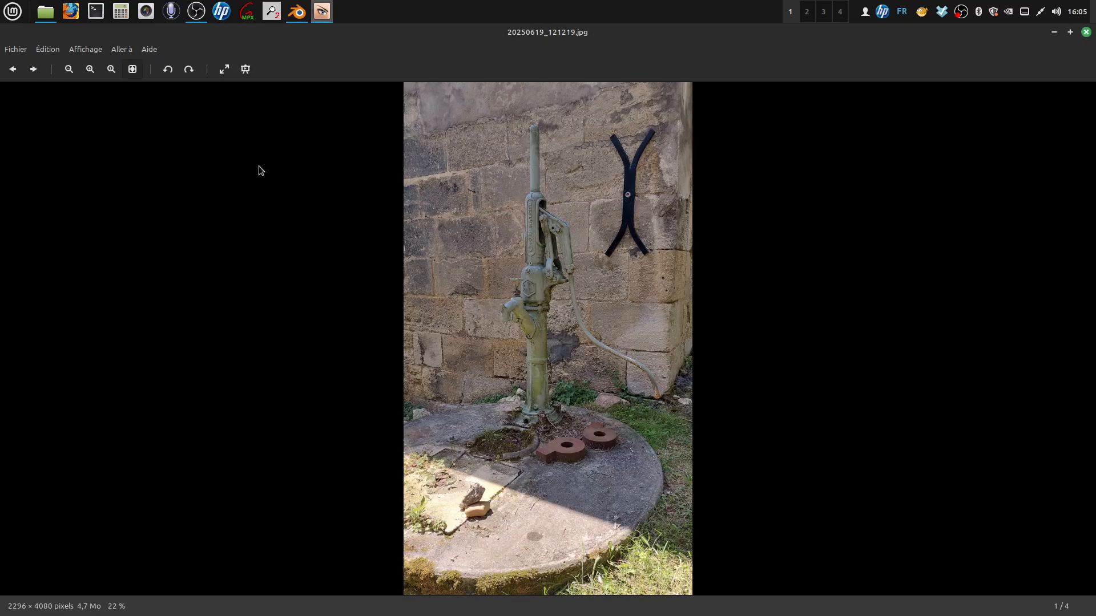
{"action": "scroll", "coordinate": [644, 436], "scroll_direction": "up", "scroll_amount": 1}
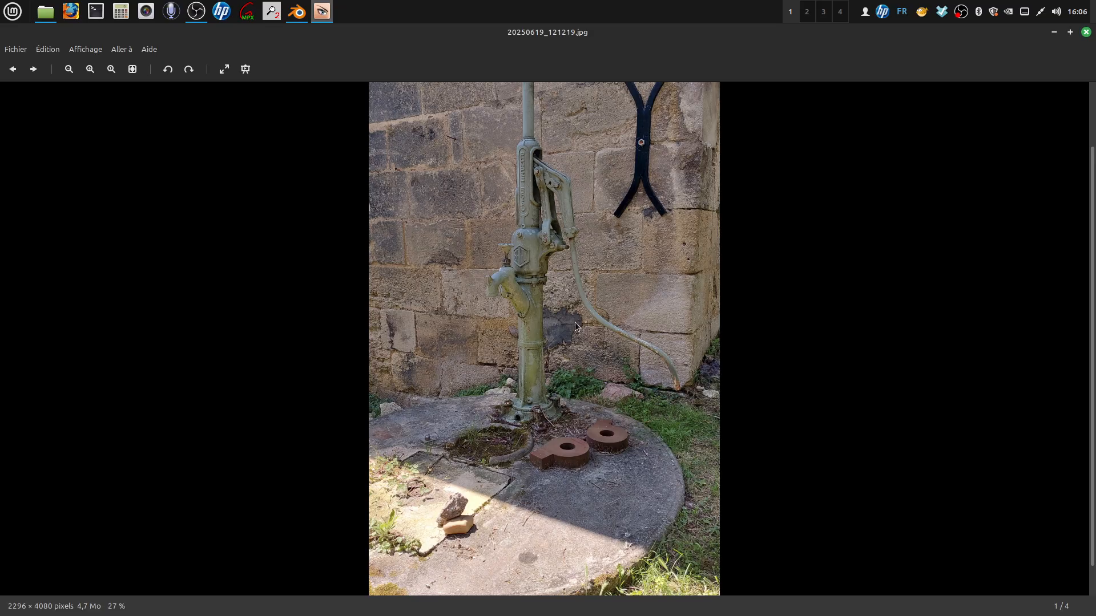
{"action": "left_click", "coordinate": [1086, 32]}
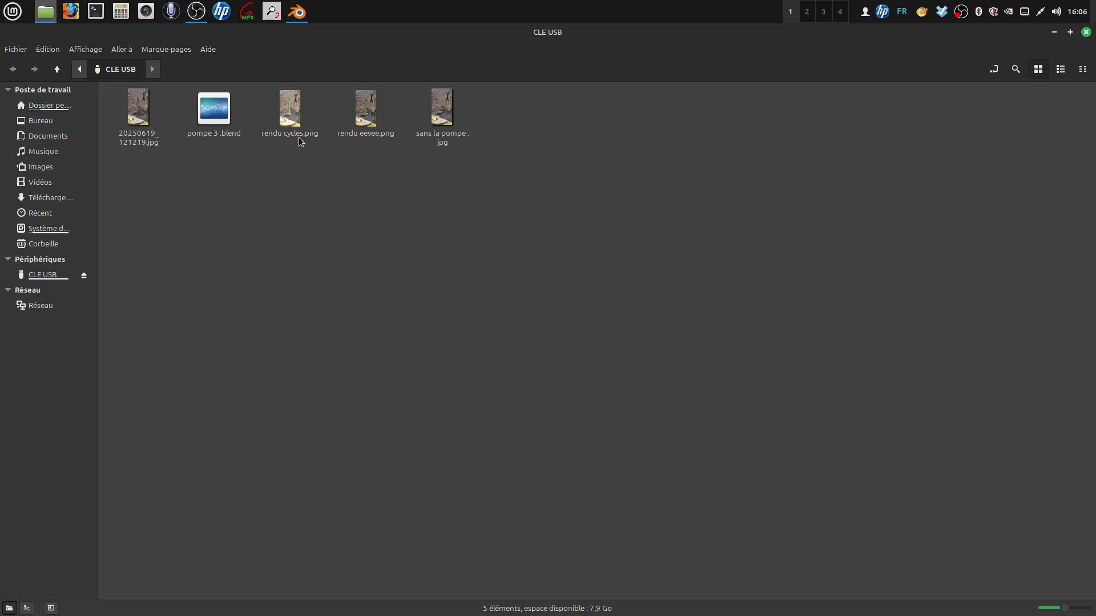
Open the image rendu eevee.png from the CLE USB folder to view the Eevee render
{"action": "left_click", "coordinate": [363, 114]}
{"action": "double_click", "coordinate": [363, 114]}
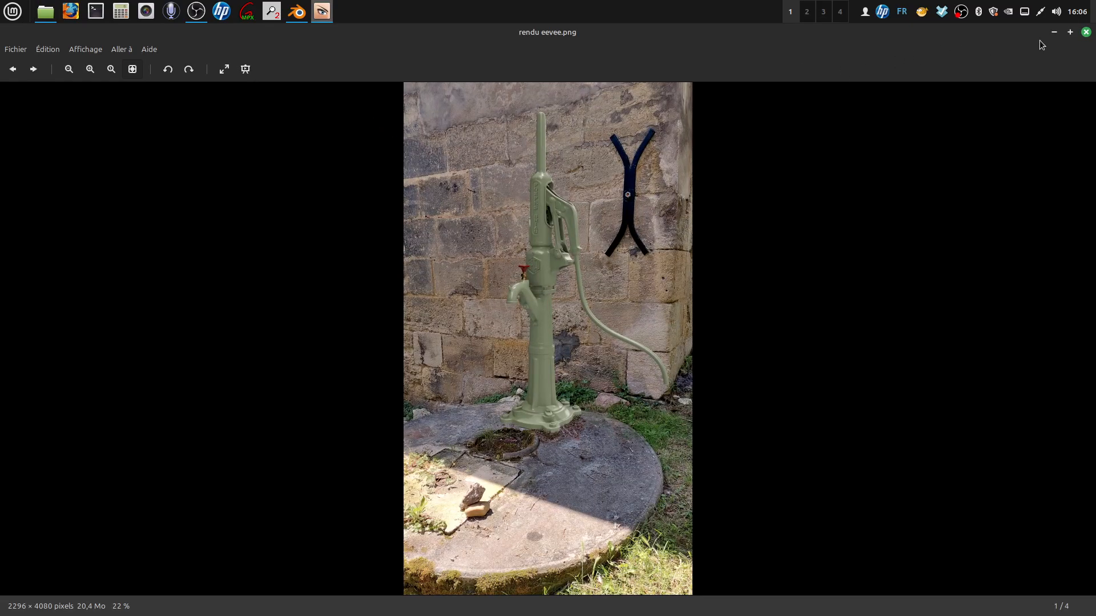
Open rendu cycles.png from the CLE USB folder and arrange it beside rendu eevee.png in two enlarged, separate windows
{"action": "left_click", "coordinate": [1069, 32]}
{"action": "left_click_drag", "start_coordinate": [587, 69], "coordinate": [820, 76]}
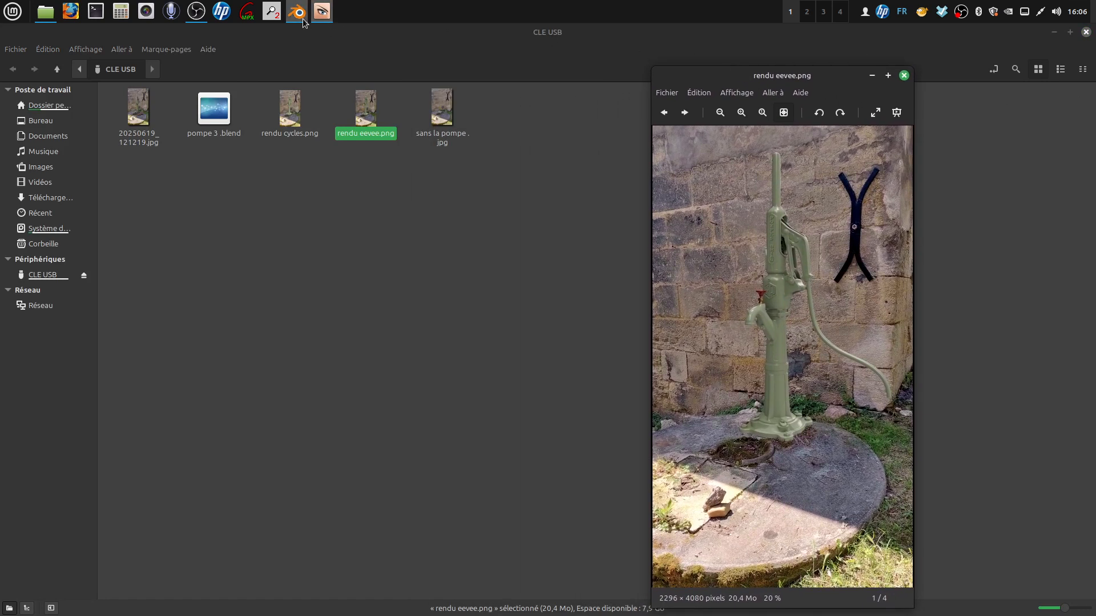
{"action": "double_click", "coordinate": [291, 111]}
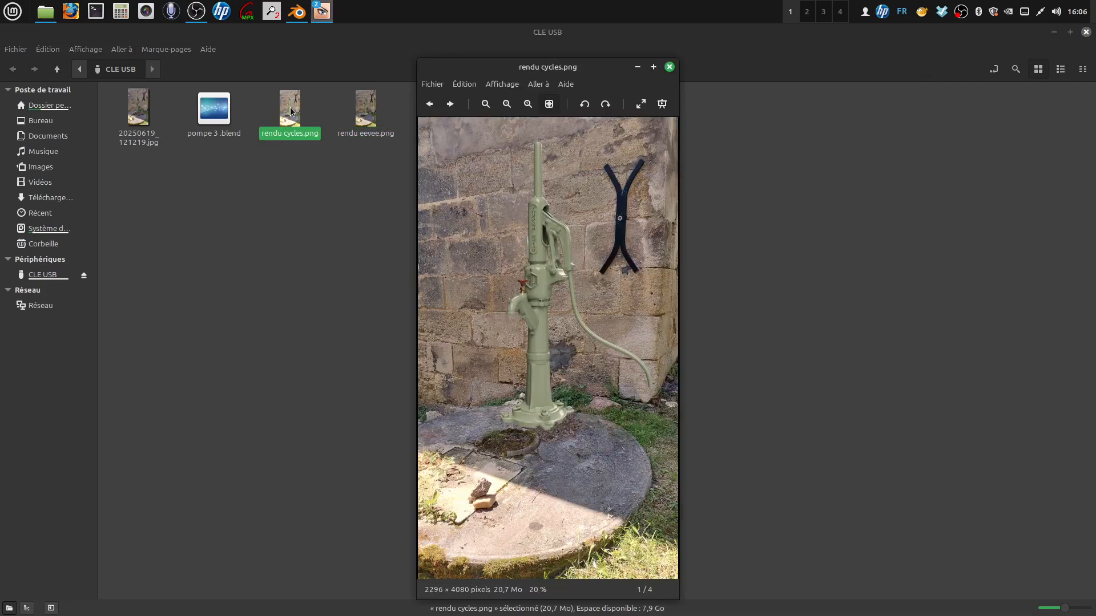
{"action": "left_click_drag", "start_coordinate": [563, 77], "coordinate": [348, 139]}
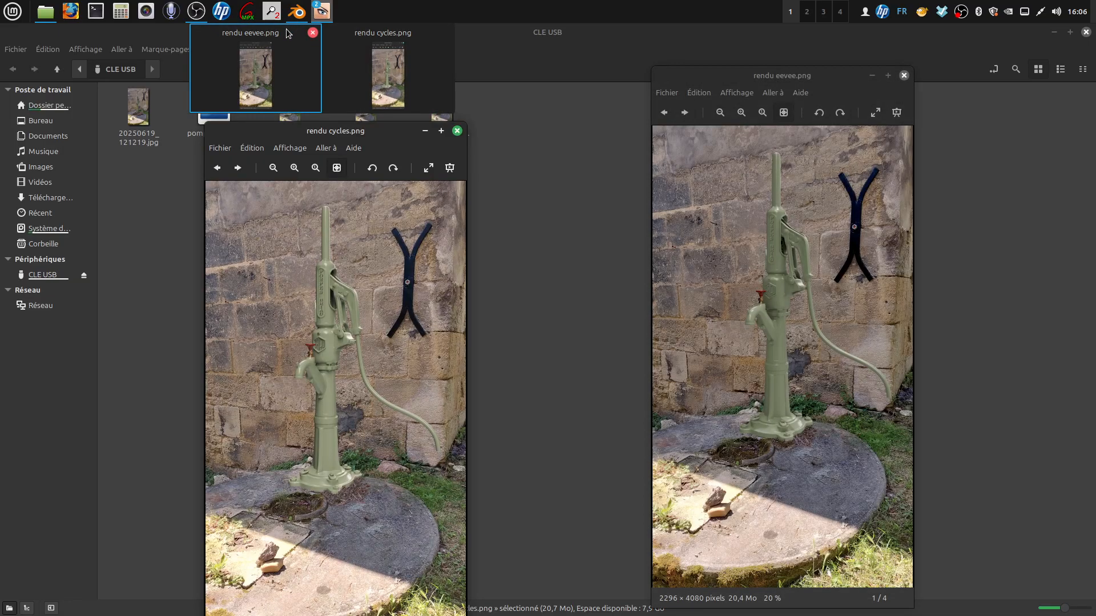
{"action": "left_click", "coordinate": [286, 34]}
{"action": "left_click_drag", "start_coordinate": [396, 140], "coordinate": [438, 102]}
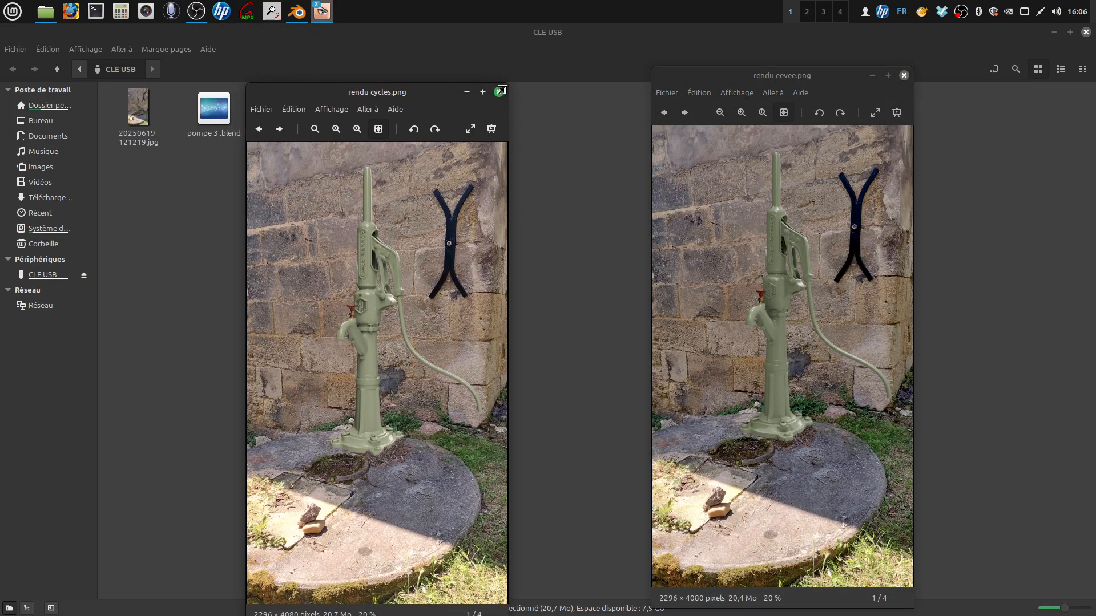
{"action": "left_click_drag", "start_coordinate": [501, 90], "coordinate": [548, 33]}
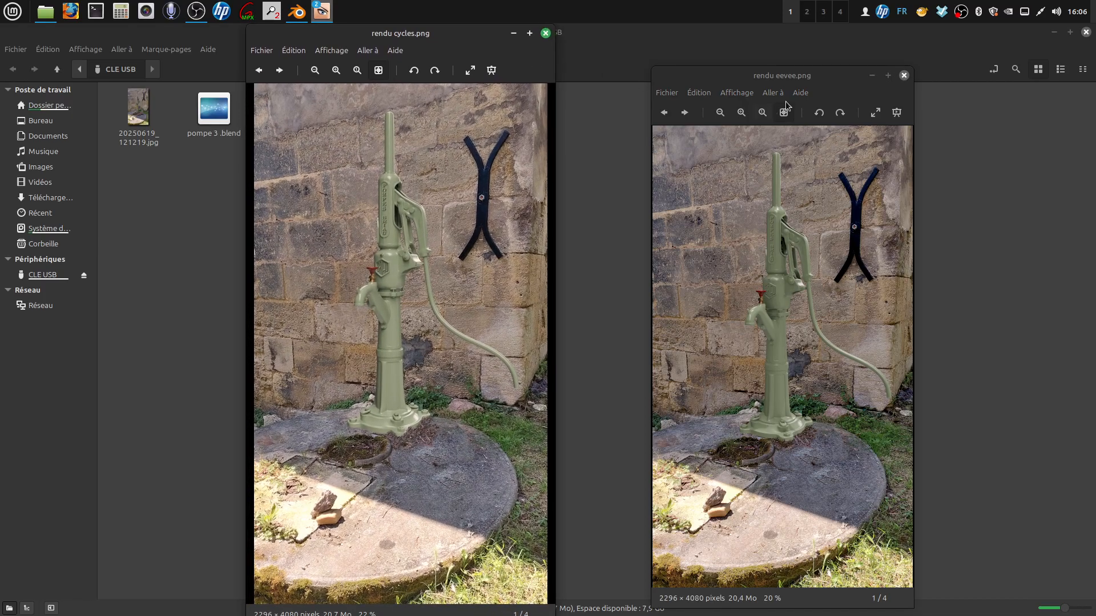
{"action": "left_click_drag", "start_coordinate": [911, 79], "coordinate": [945, 30]}
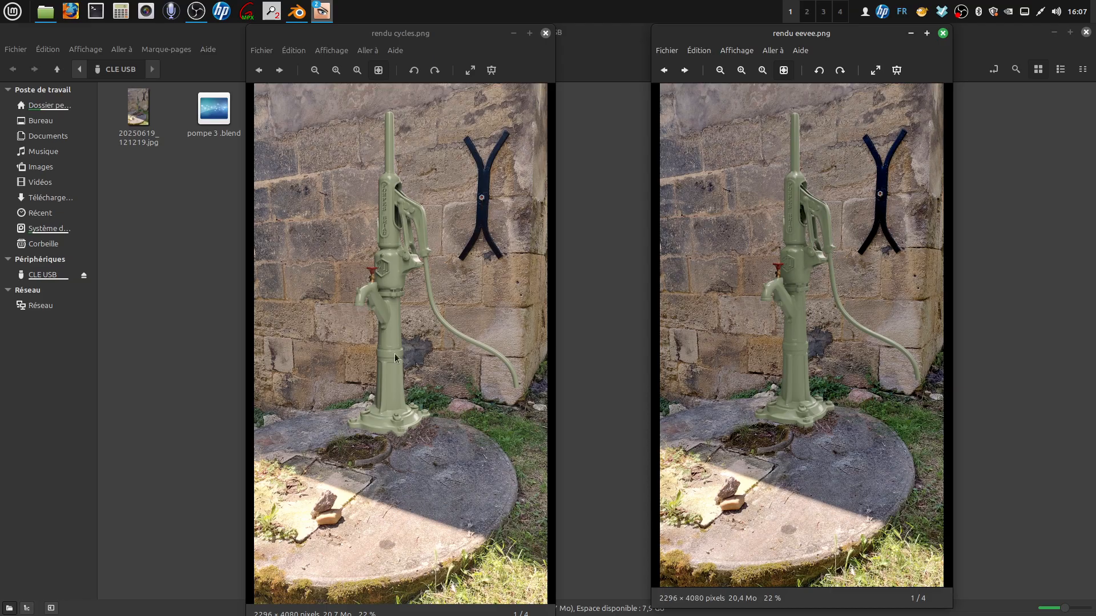
Examine the Cycles render of the pump more closely against the Eevee render, and close both images
{"action": "scroll", "coordinate": [468, 400], "scroll_direction": "up", "scroll_amount": 2}
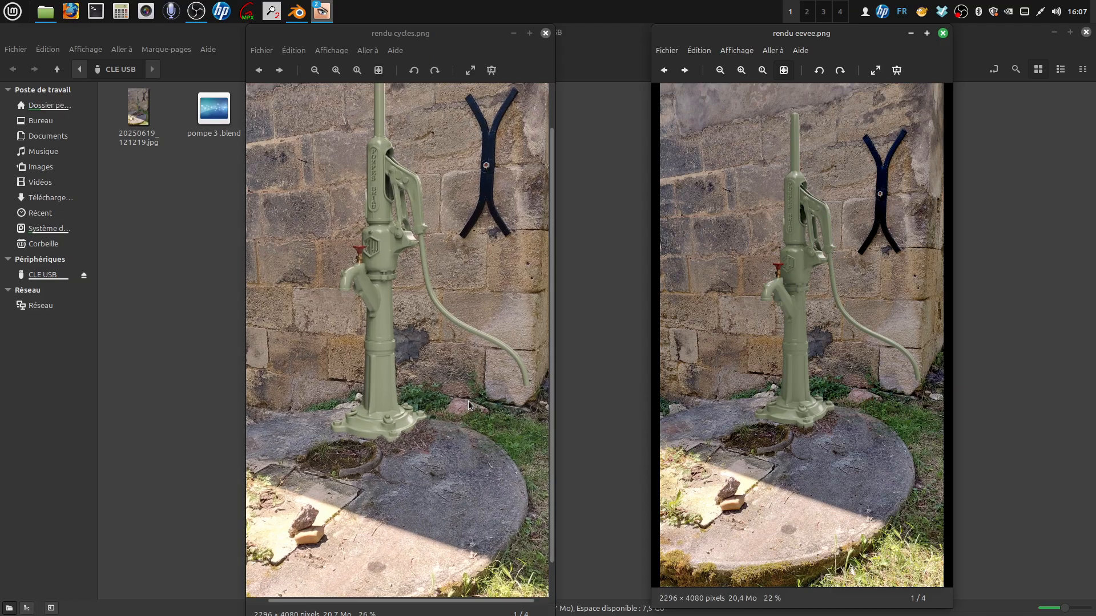
{"action": "left_click_drag", "start_coordinate": [552, 398], "coordinate": [552, 344]}
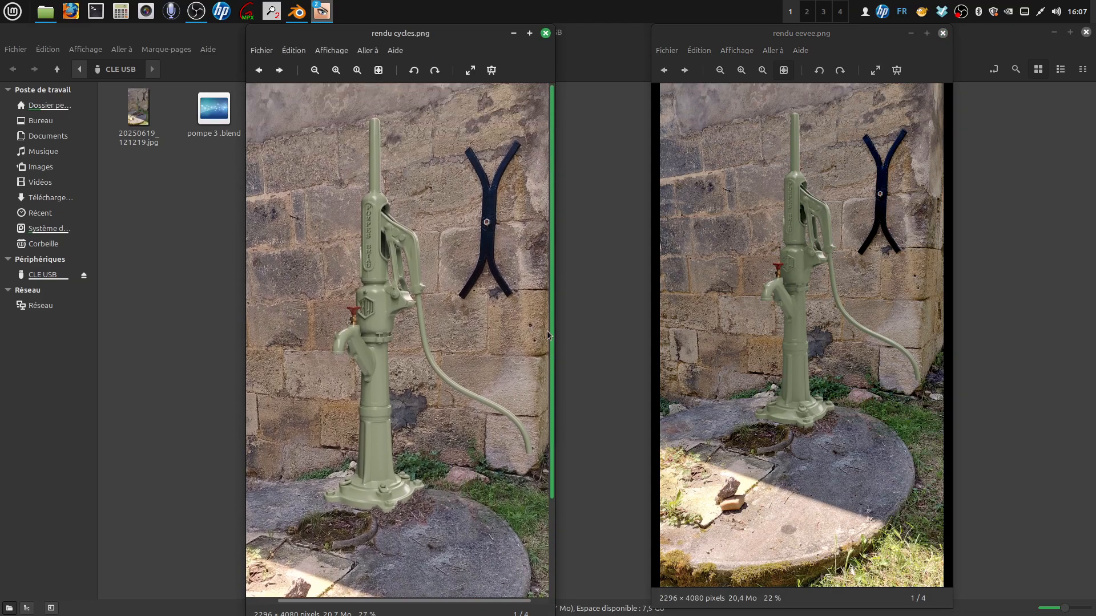
{"action": "scroll", "coordinate": [438, 535], "scroll_direction": "up", "scroll_amount": 1}
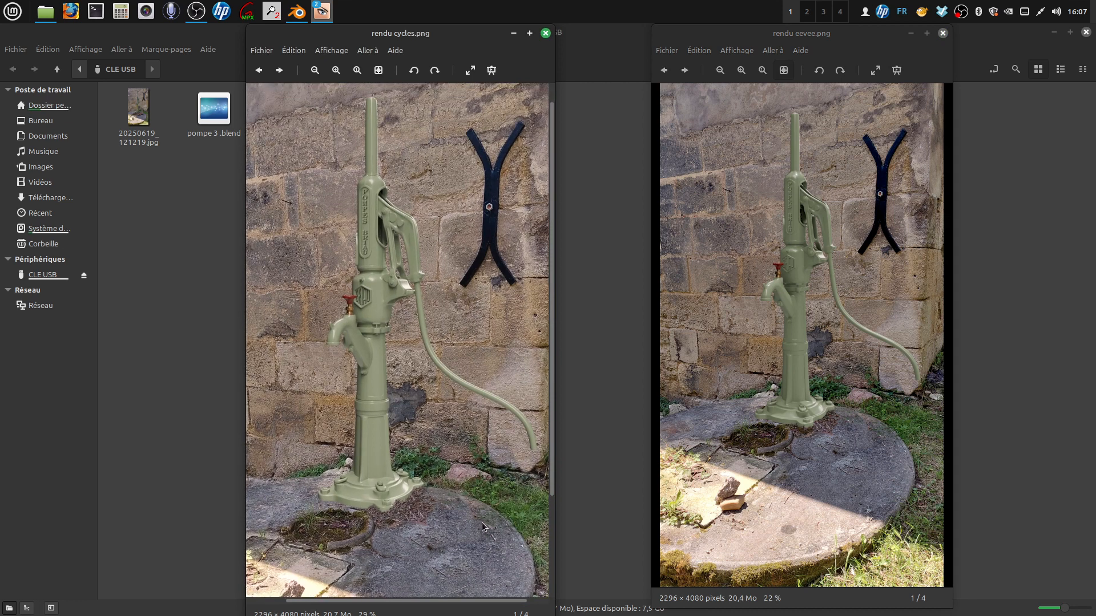
{"action": "scroll", "coordinate": [456, 522], "scroll_direction": "down", "scroll_amount": 1}
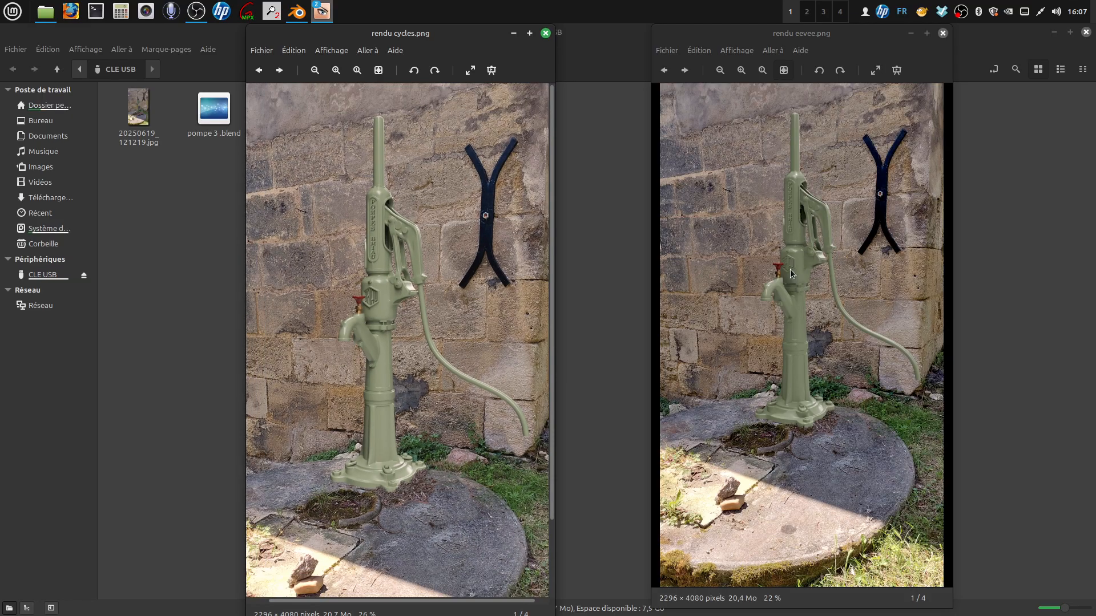
{"action": "left_click", "coordinate": [547, 33]}
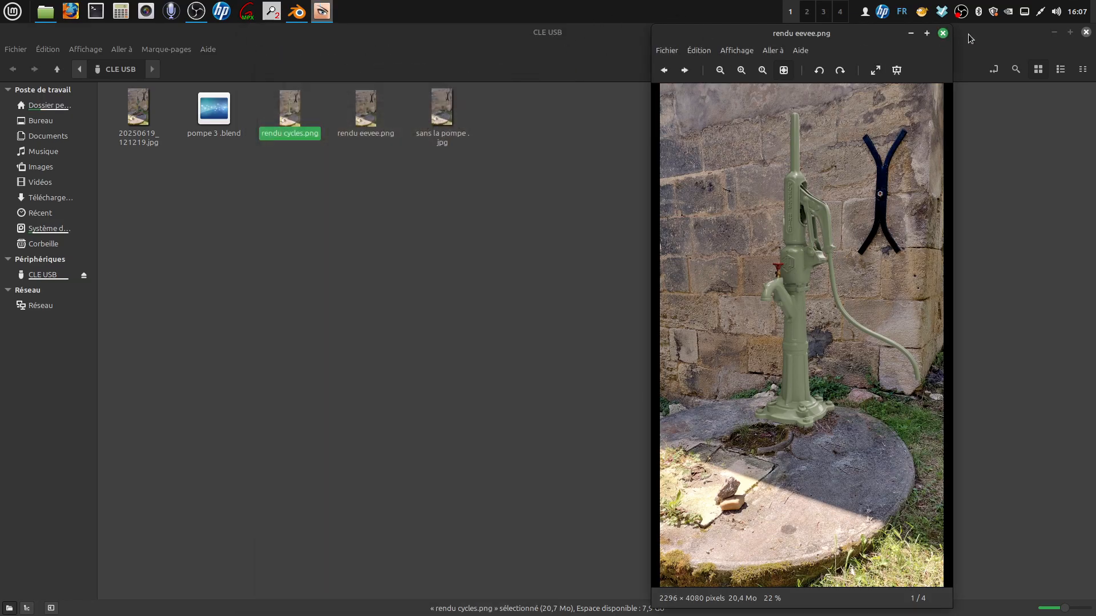
{"action": "left_click", "coordinate": [943, 33]}
{"action": "left_click", "coordinate": [553, 237]}
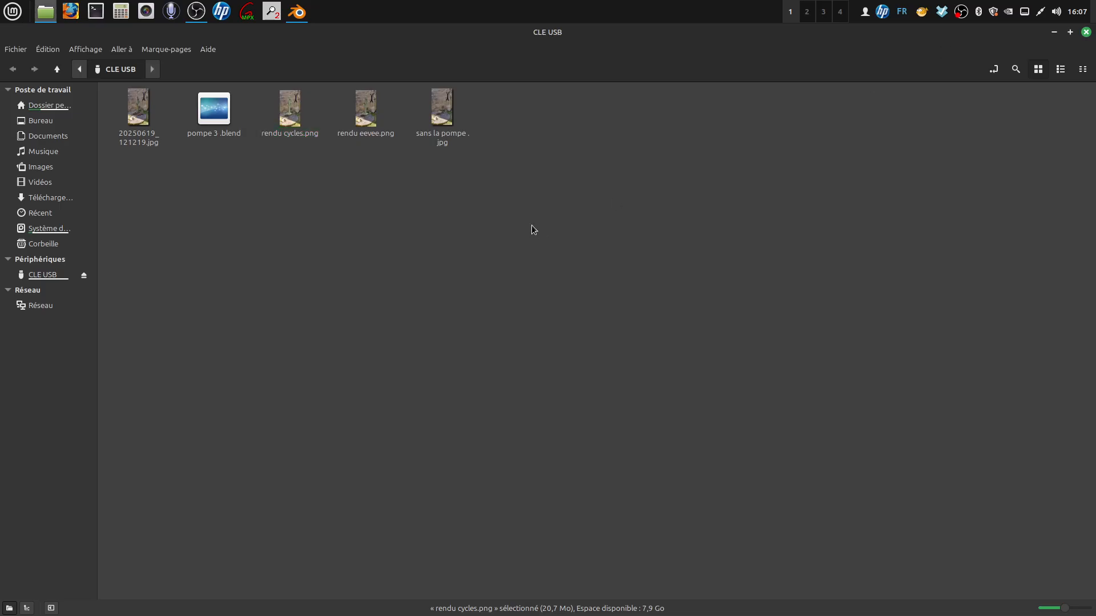
View the background photo sans la pompe .jpg from the CLE USB folder in a maximized window, and close it
{"action": "double_click", "coordinate": [445, 111]}
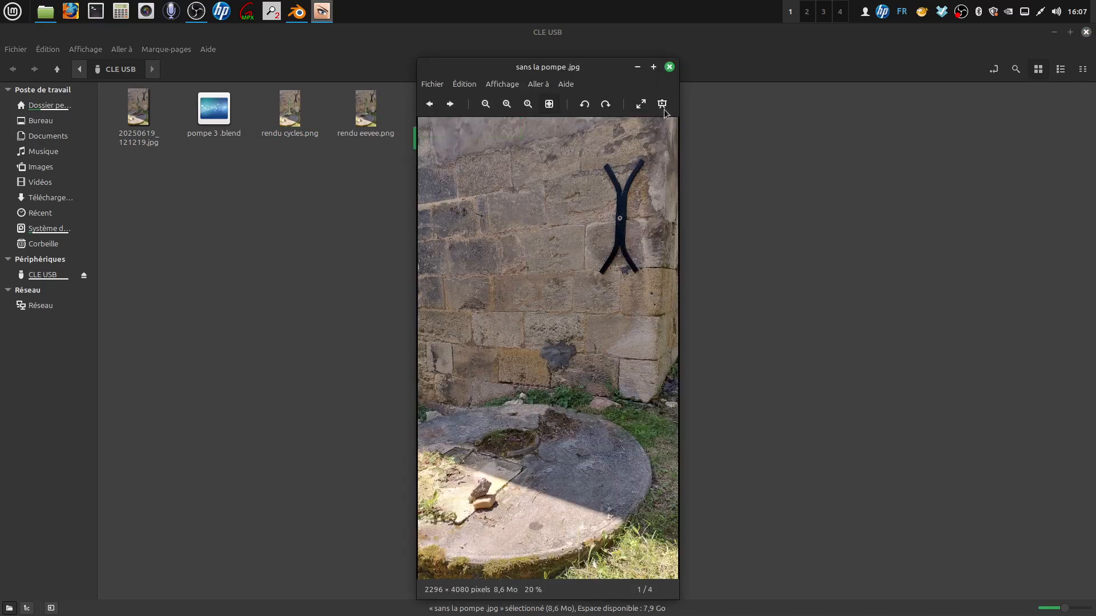
{"action": "left_click", "coordinate": [653, 68]}
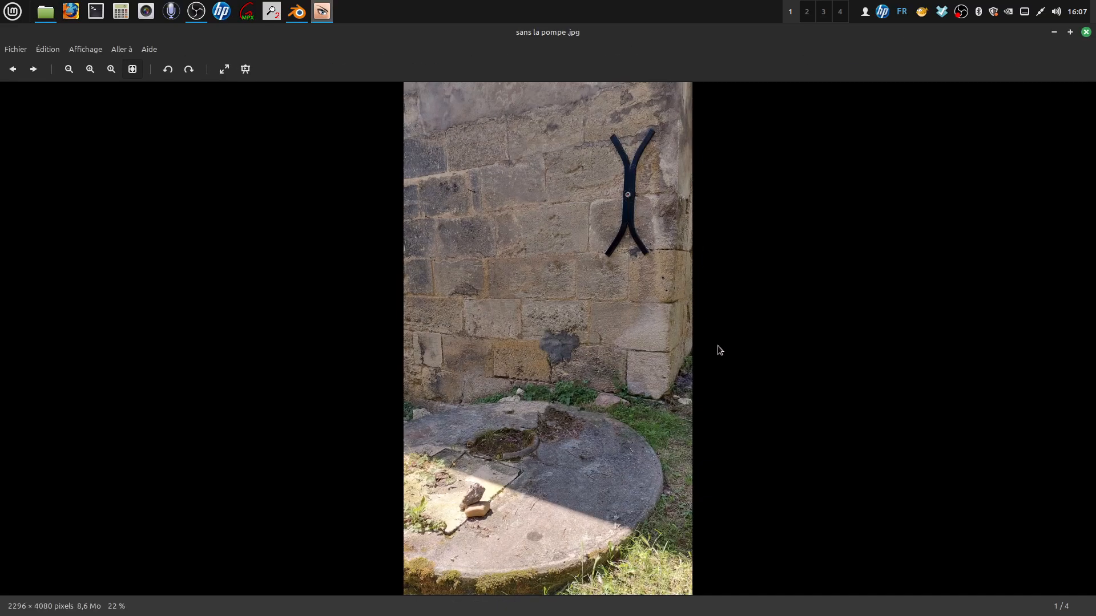
{"action": "scroll", "coordinate": [718, 345], "scroll_direction": "up", "scroll_amount": 1}
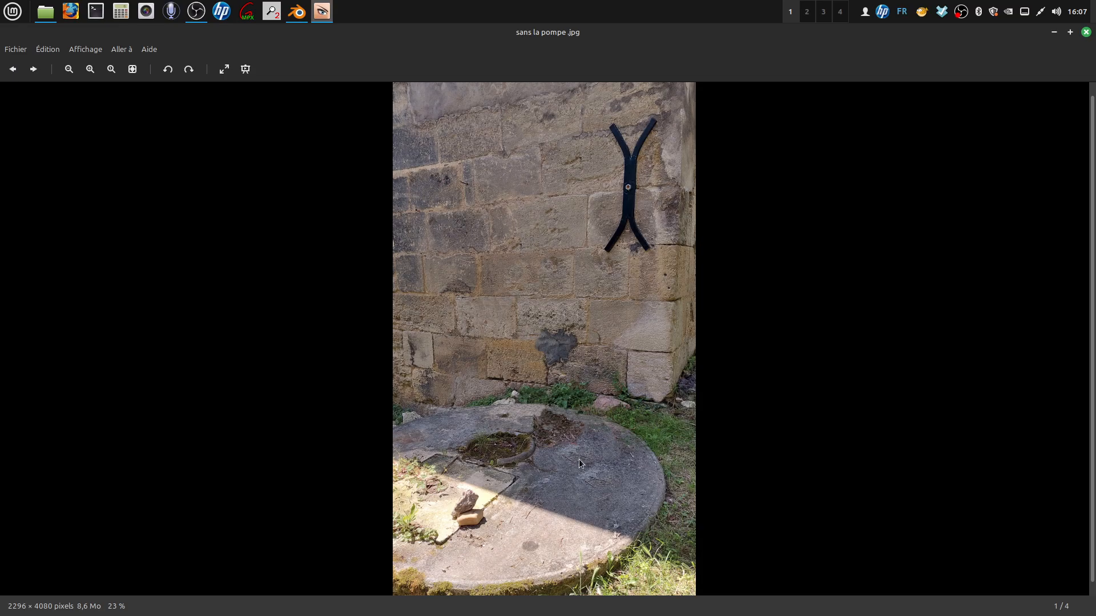
{"action": "left_click", "coordinate": [1086, 33]}
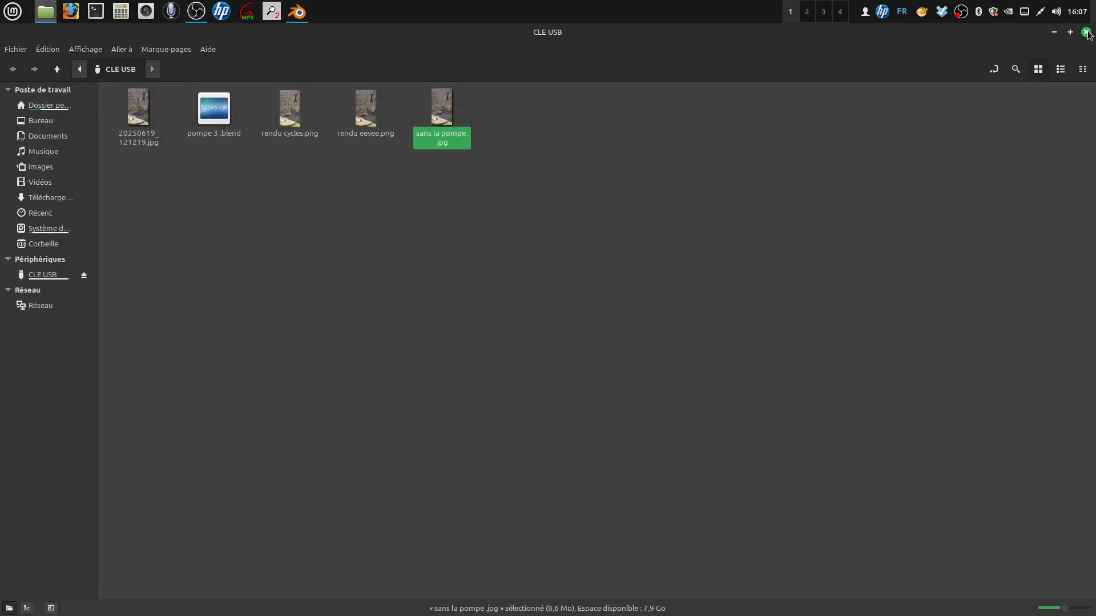
{"action": "left_click", "coordinate": [453, 242]}
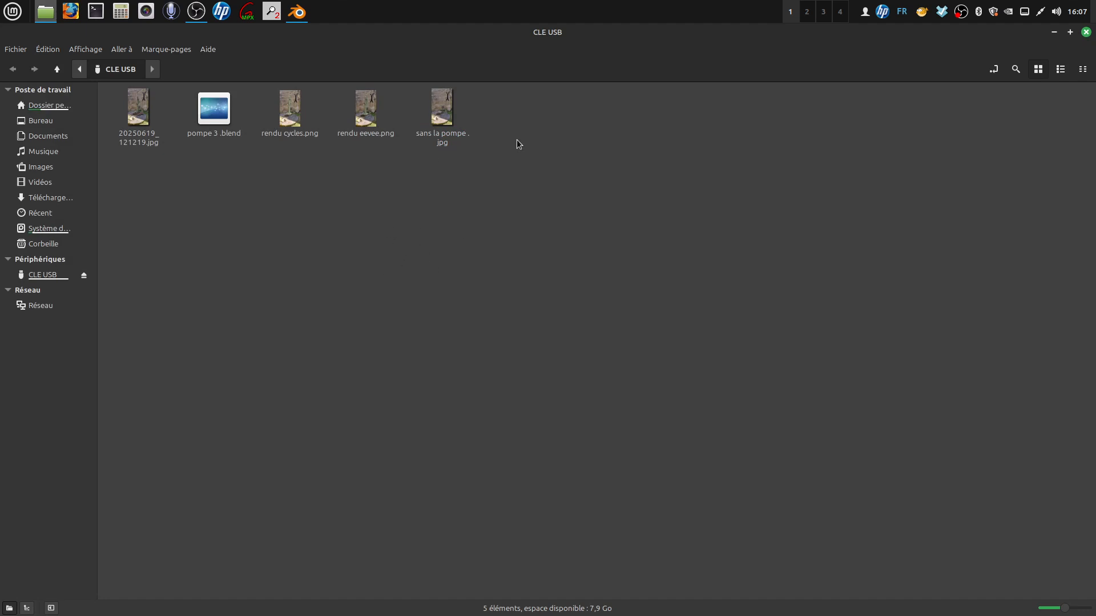
Switch back to Blender and show the whole pump in Solid viewport shading
{"action": "mouse_move", "coordinate": [299, 15]}
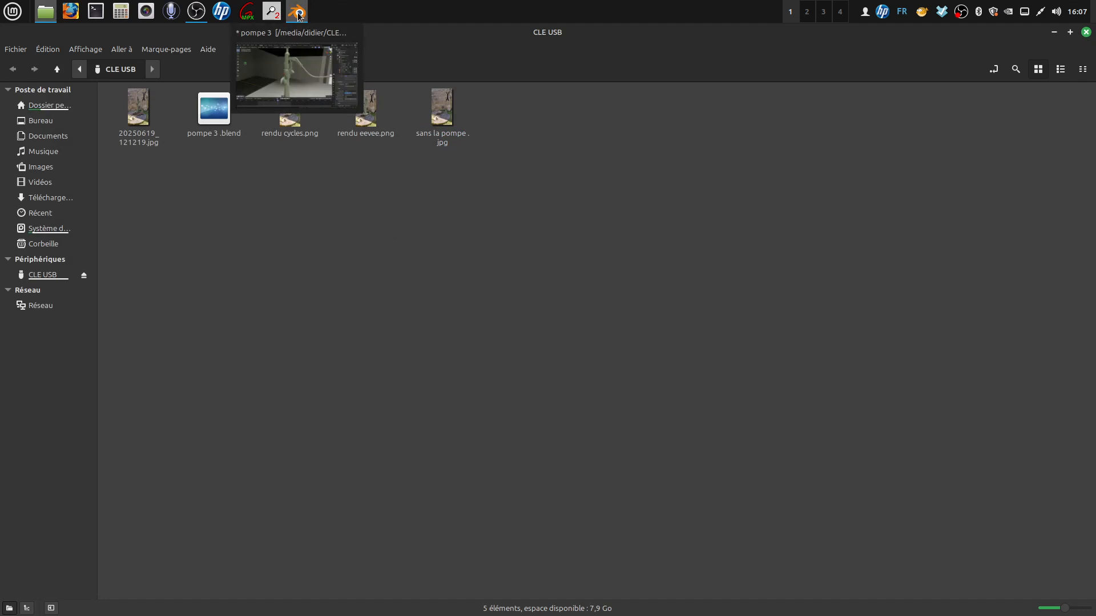
{"action": "left_click", "coordinate": [298, 13]}
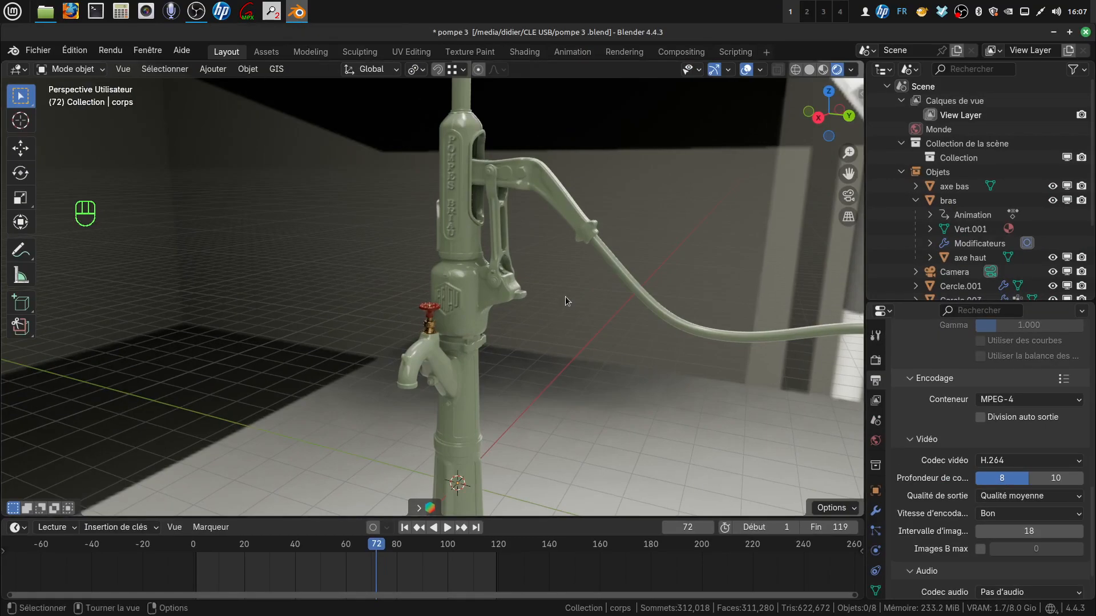
{"action": "scroll", "coordinate": [570, 306], "scroll_direction": "down", "scroll_amount": 3}
{"action": "left_click", "coordinate": [808, 70]}
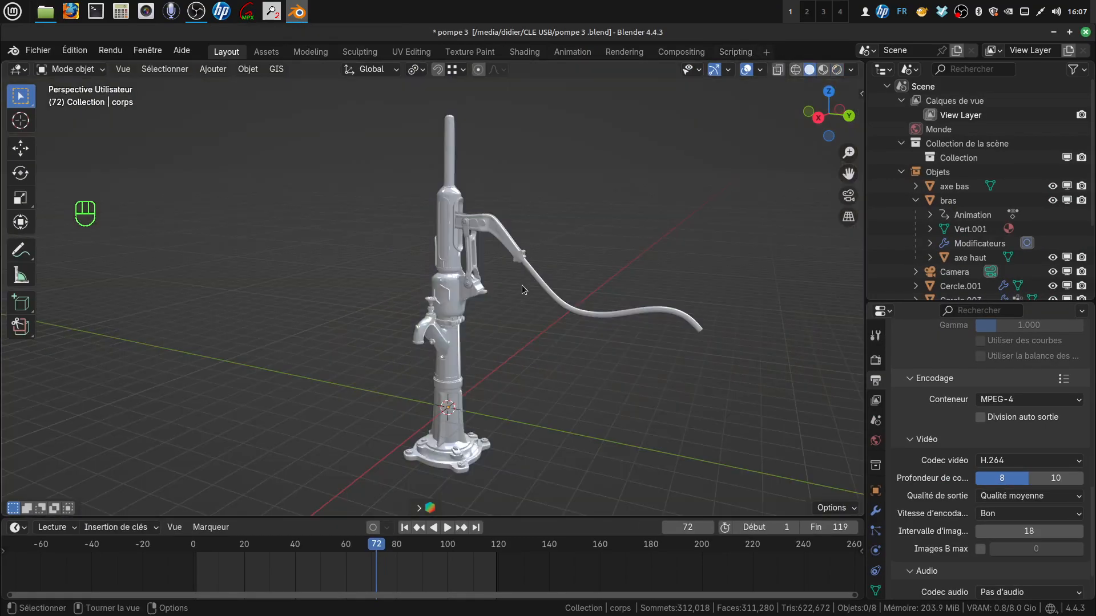
{"action": "scroll", "coordinate": [524, 283], "scroll_direction": "down", "scroll_amount": 2}
{"action": "middle_click_drag", "start_coordinate": [524, 281], "coordinate": [519, 265], "text": "shift"}
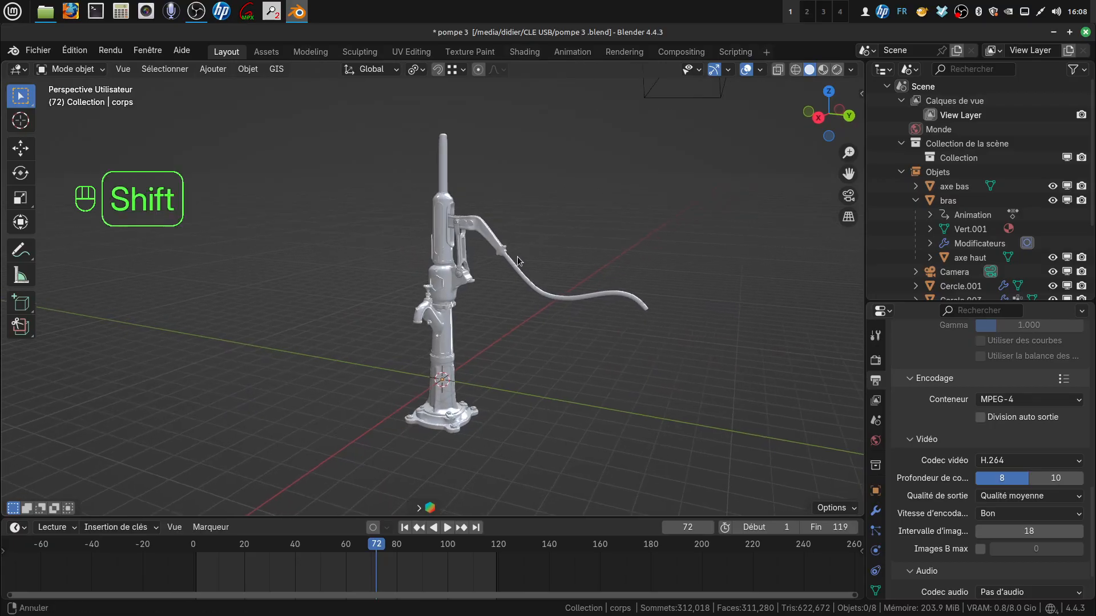
{"action": "middle_click_drag", "start_coordinate": [520, 262], "coordinate": [498, 264], "text": "shift"}
Widen and heighten the outliner area and turn it into an image editor
{"action": "left_click_drag", "start_coordinate": [865, 263], "coordinate": [778, 263]}
{"action": "left_click_drag", "start_coordinate": [816, 301], "coordinate": [816, 448]}
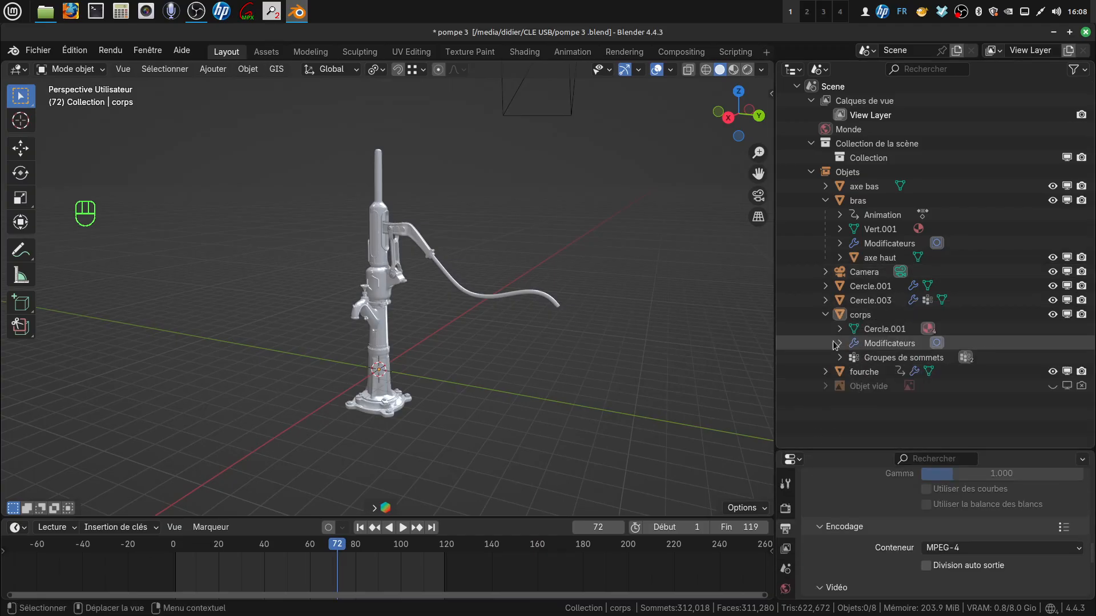
{"action": "left_click", "coordinate": [801, 72]}
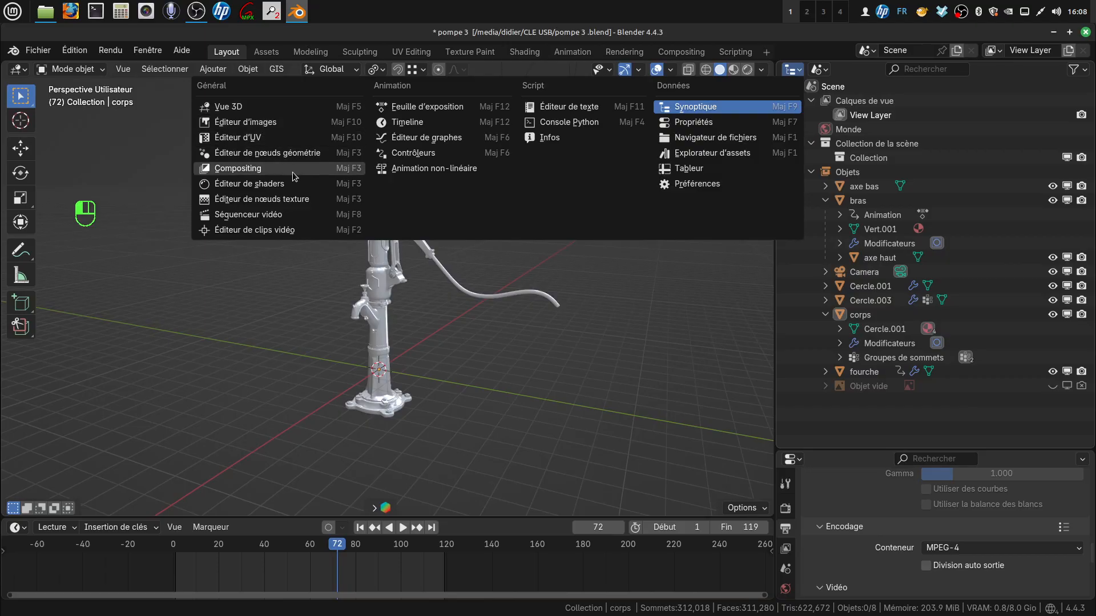
{"action": "left_click", "coordinate": [291, 121]}
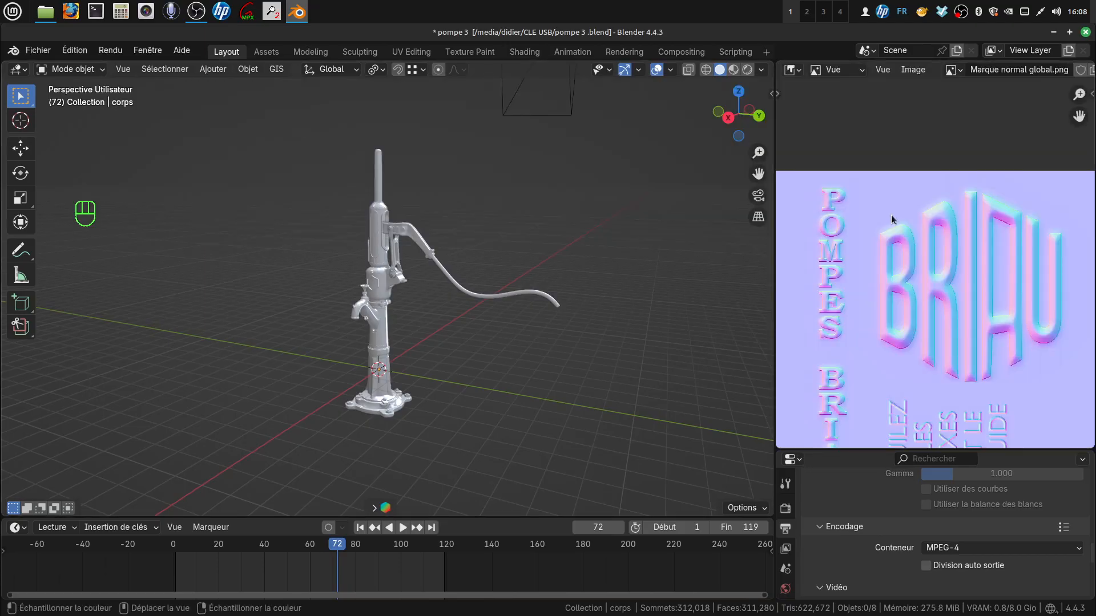
{"action": "scroll", "coordinate": [1039, 74], "scroll_direction": "down", "scroll_amount": 5}
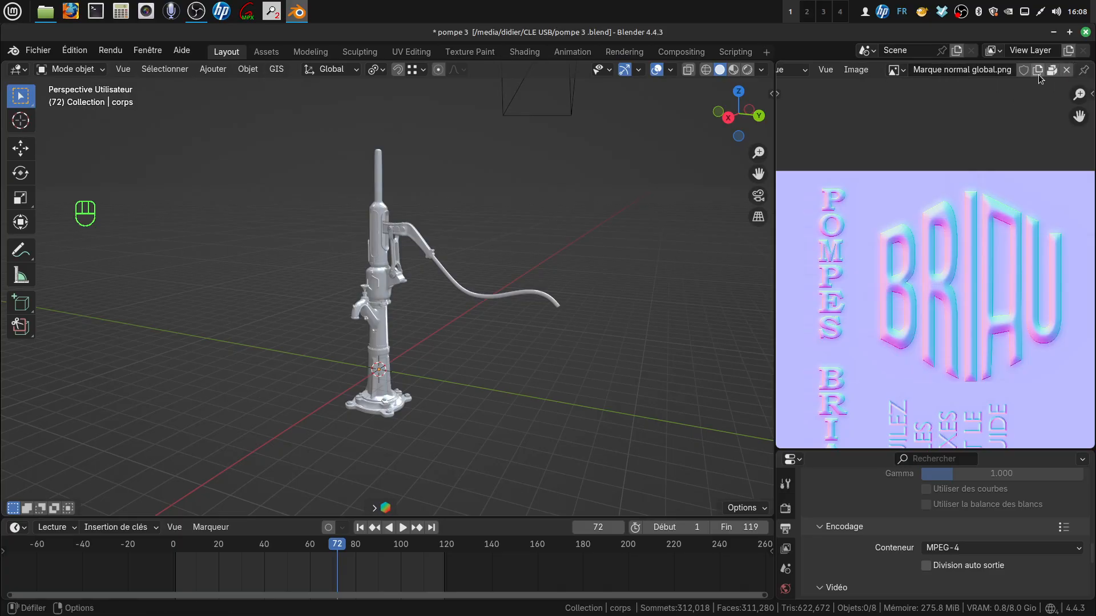
{"action": "scroll", "coordinate": [1039, 74], "scroll_direction": "down", "scroll_amount": 1}
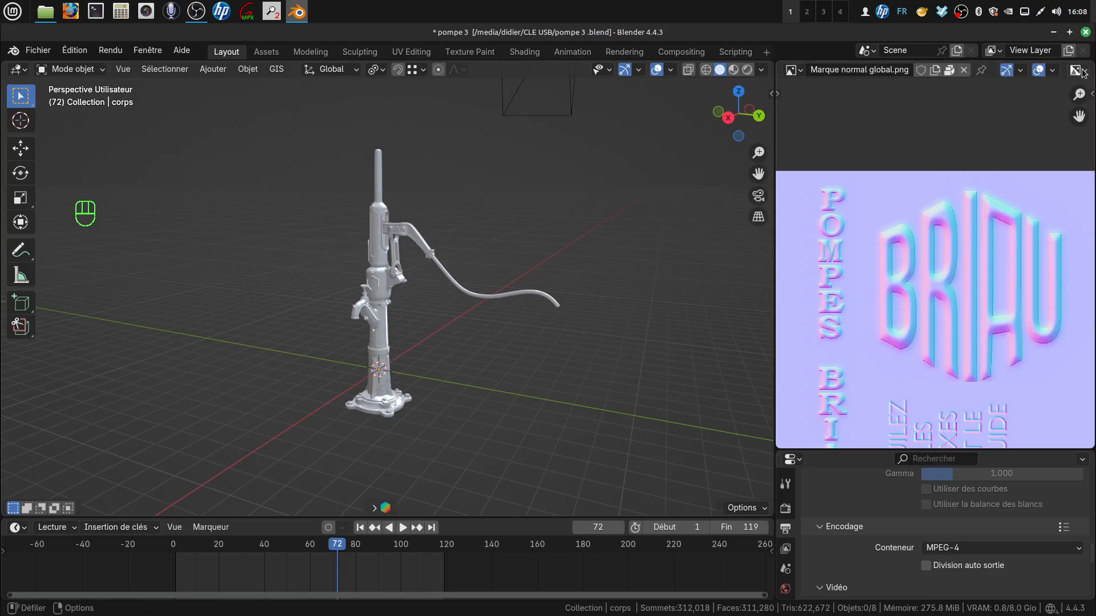
Unlink Marque normal global.png from the image editor and open rendu eevee.png from CLE USB, fitted to the view
{"action": "left_click", "coordinate": [966, 71]}
{"action": "left_click", "coordinate": [964, 71]}
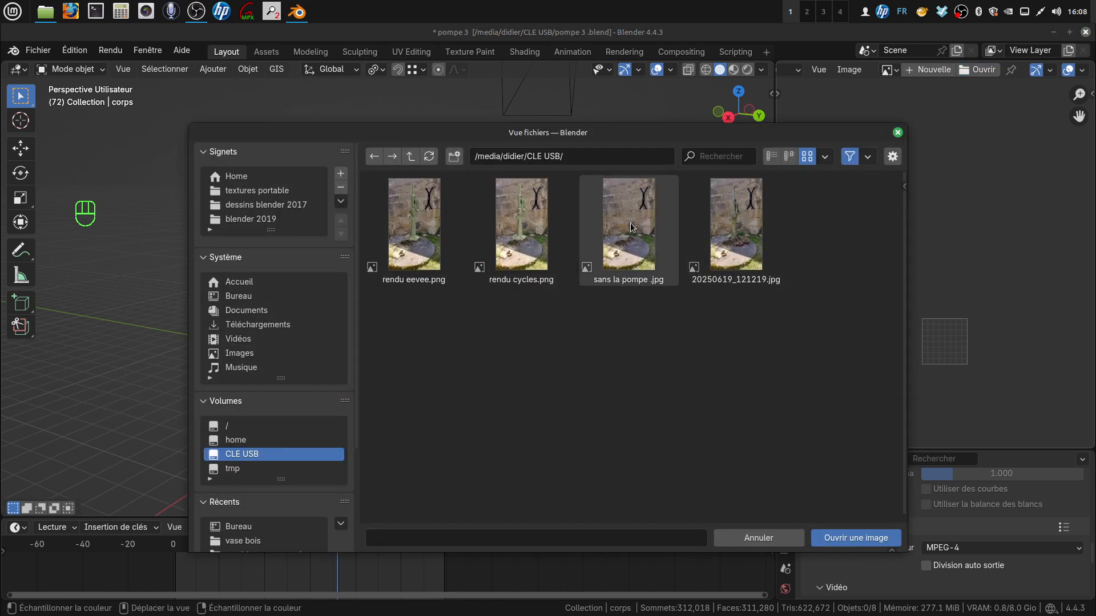
{"action": "left_click", "coordinate": [430, 250]}
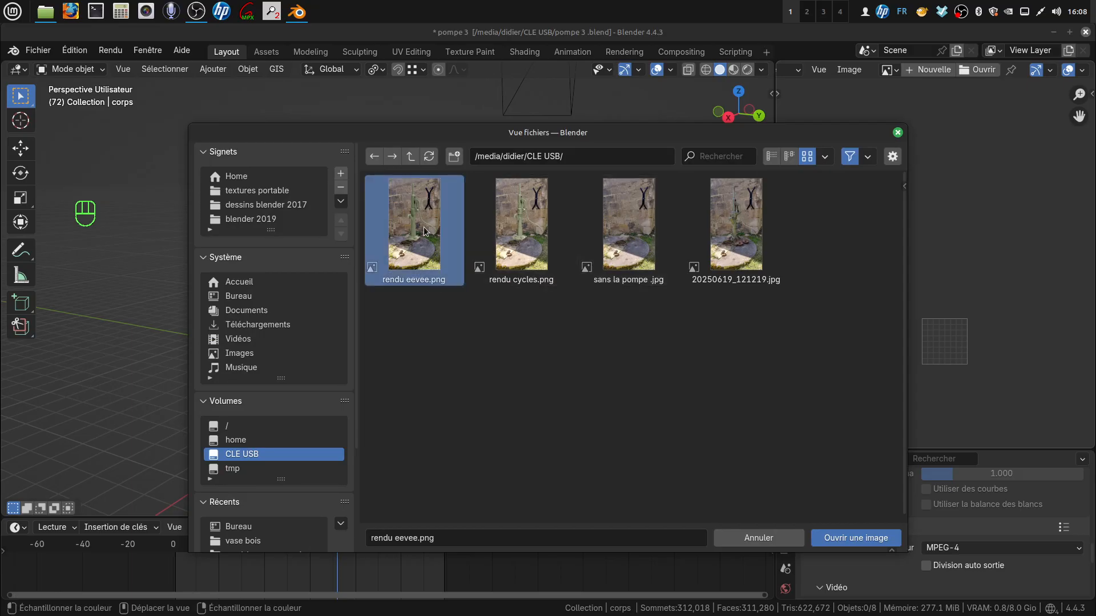
{"action": "left_click", "coordinate": [885, 546]}
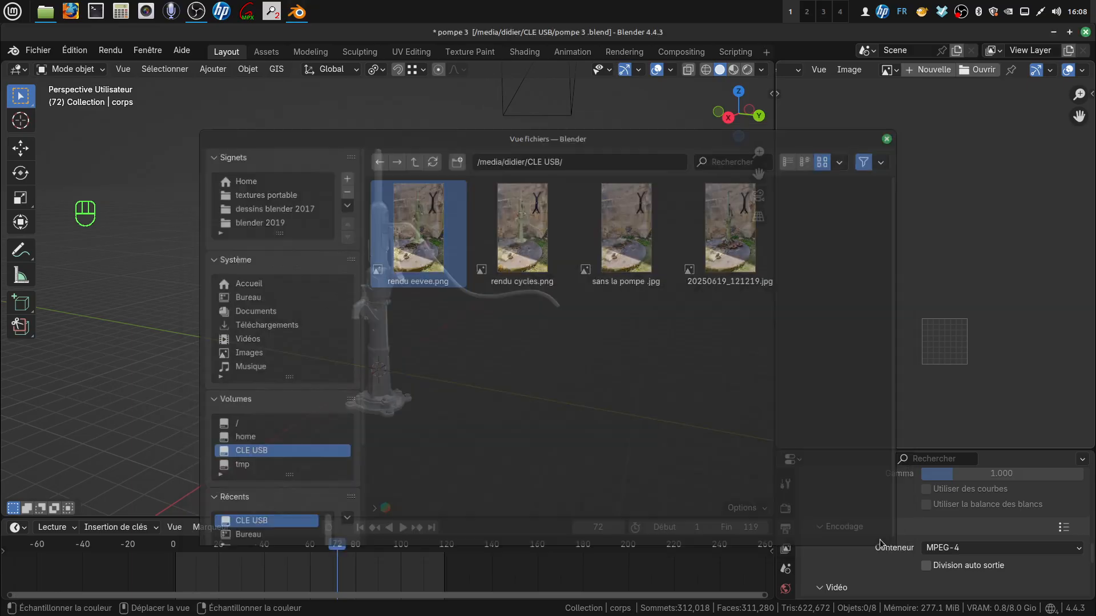
{"action": "key", "text": "Home"}
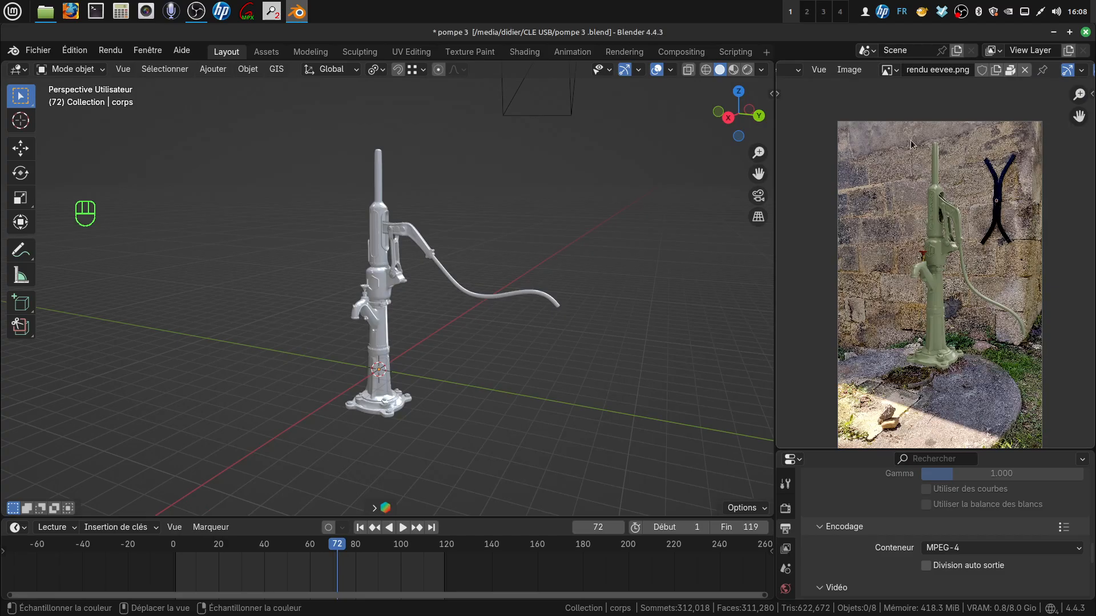
Replace the Eevee render in the image editor with the reference photo 20250619_121219.jpg from CLE USB
{"action": "left_click", "coordinate": [1026, 69]}
{"action": "left_click", "coordinate": [963, 69]}
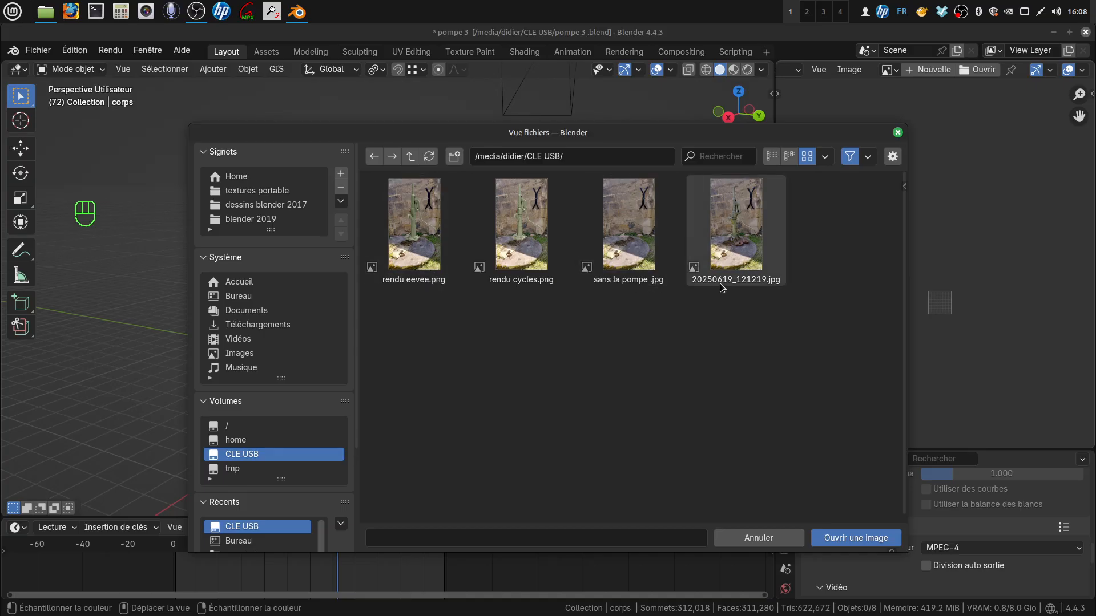
{"action": "left_click", "coordinate": [732, 246]}
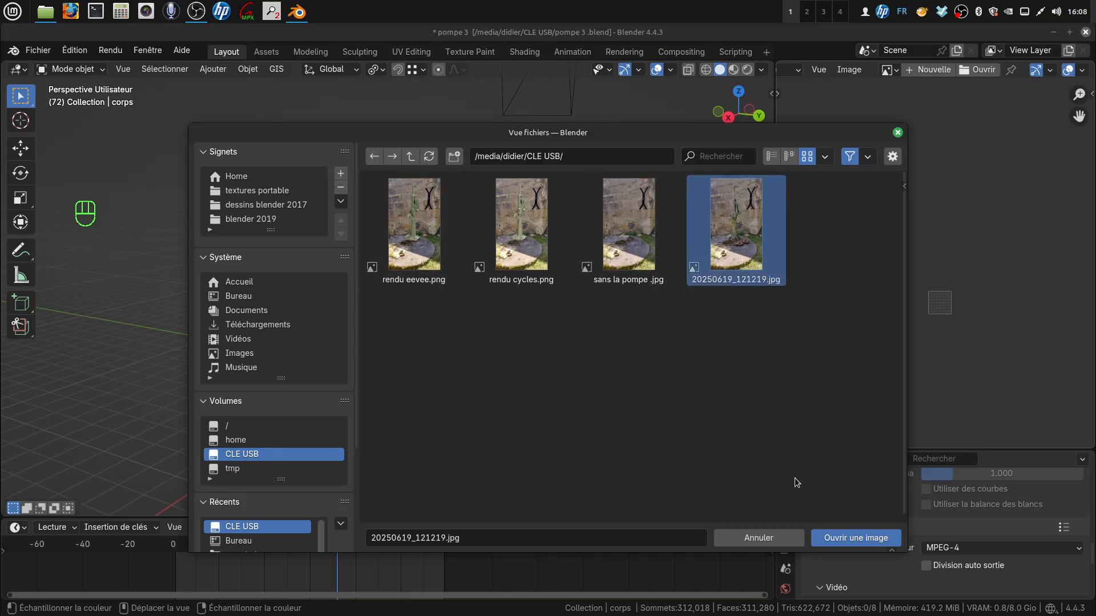
{"action": "left_click", "coordinate": [834, 536]}
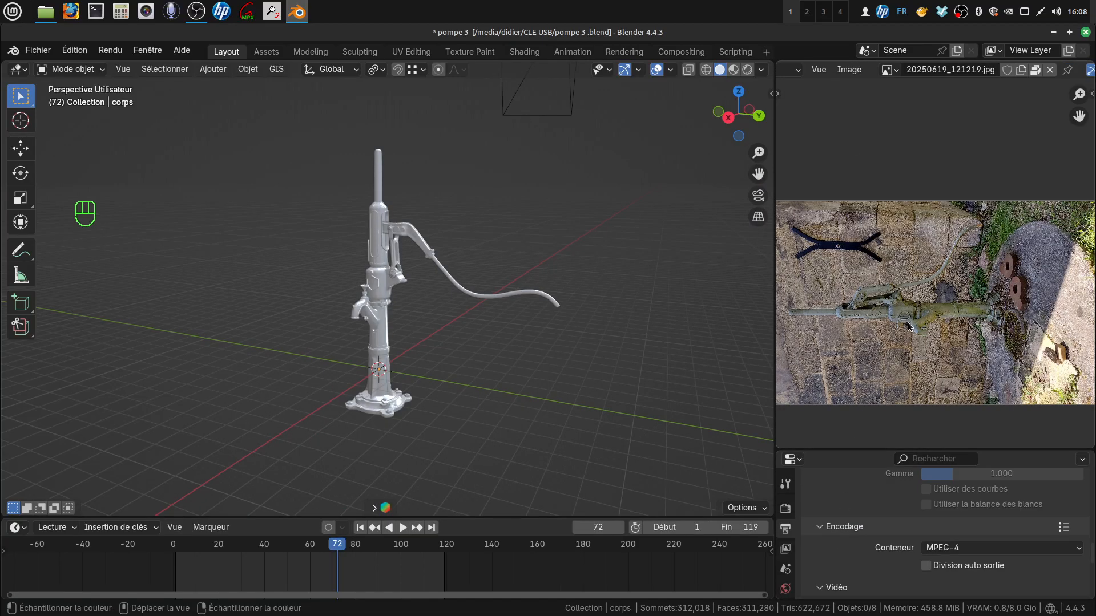
Rotate the reference photo 90° clockwise in the image editor so the pump stands upright
{"action": "key", "text": "r"}
{"action": "key", "text": "KP_9"}
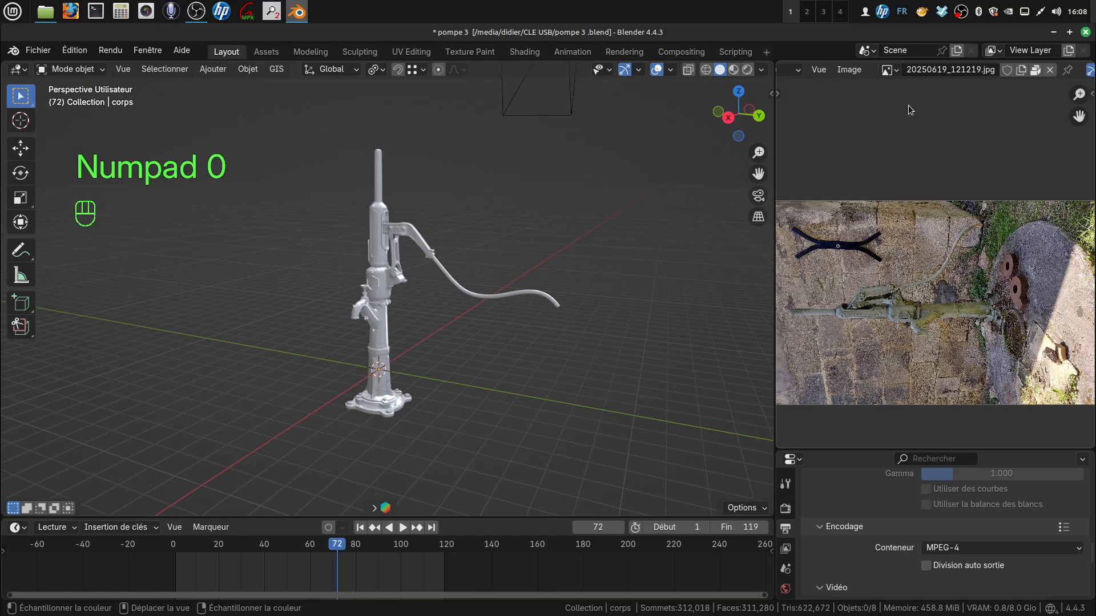
{"action": "left_click", "coordinate": [850, 71]}
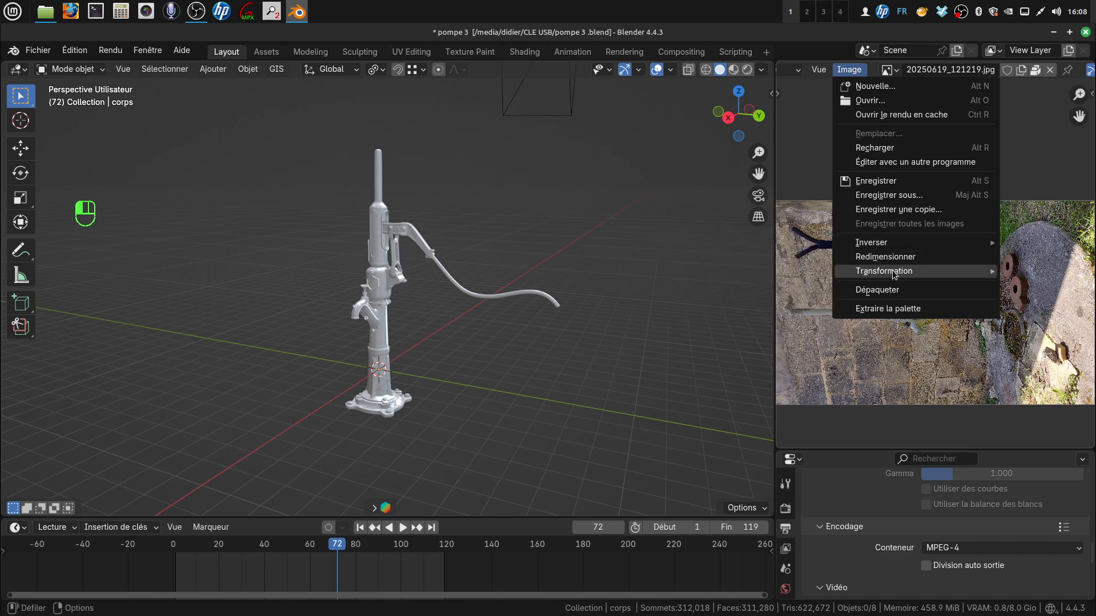
{"action": "mouse_move", "coordinate": [895, 276]}
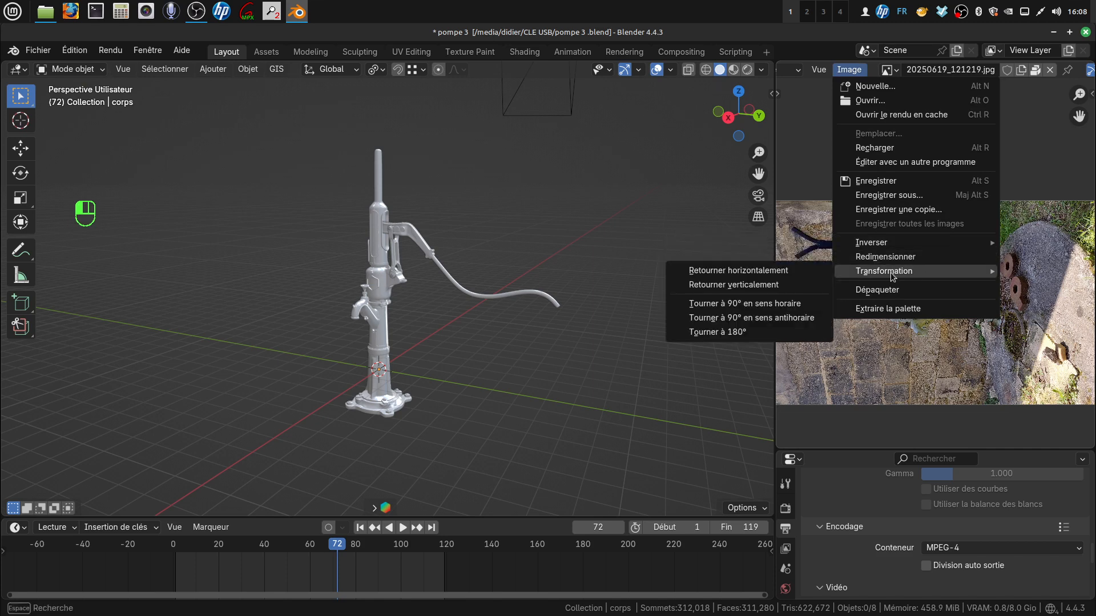
{"action": "left_click", "coordinate": [799, 305]}
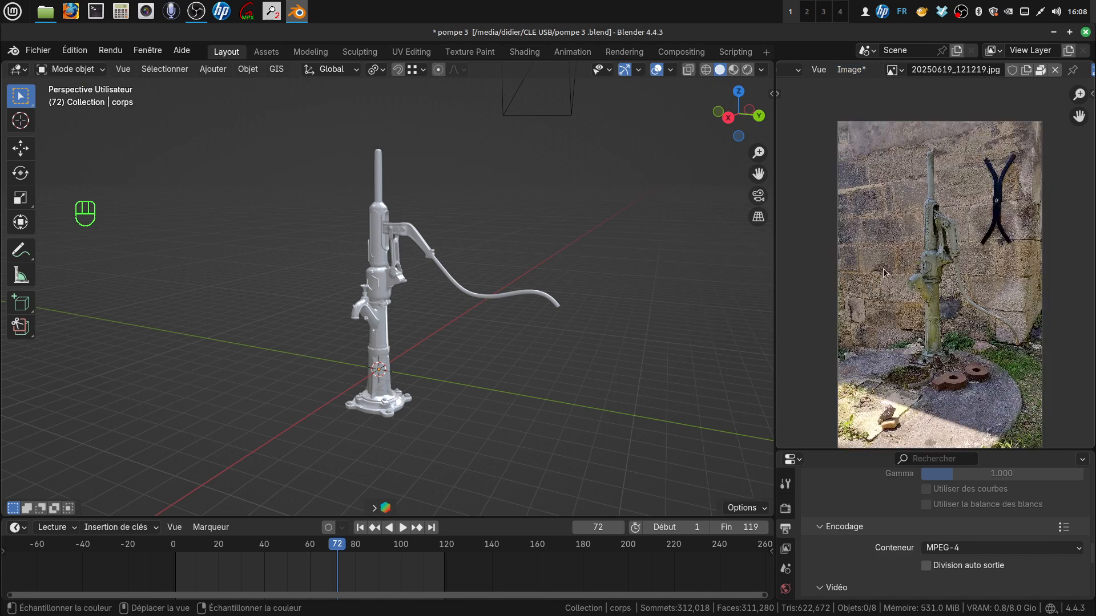
{"action": "scroll", "coordinate": [912, 280], "scroll_direction": "up", "scroll_amount": 2}
{"action": "scroll", "coordinate": [911, 288], "scroll_direction": "down", "scroll_amount": 2}
Set the animation's current frame to 1 with the whole pump in view
{"action": "mouse_move", "coordinate": [509, 338]}
{"action": "middle_mouse_down"}
{"action": "mouse_move", "coordinate": [479, 389]}
{"action": "mouse_move", "coordinate": [476, 272]}
{"action": "mouse_move", "coordinate": [464, 376]}
{"action": "mouse_move", "coordinate": [483, 354]}
{"action": "mouse_move", "coordinate": [535, 333]}
{"action": "mouse_move", "coordinate": [500, 333]}
{"action": "mouse_move", "coordinate": [498, 350]}
{"action": "mouse_move", "coordinate": [491, 327]}
{"action": "mouse_move", "coordinate": [504, 351]}
{"action": "middle_mouse_up"}
{"action": "scroll", "coordinate": [499, 332], "scroll_direction": "up", "scroll_amount": 1}
{"action": "left_click_drag", "start_coordinate": [338, 545], "coordinate": [175, 545]}
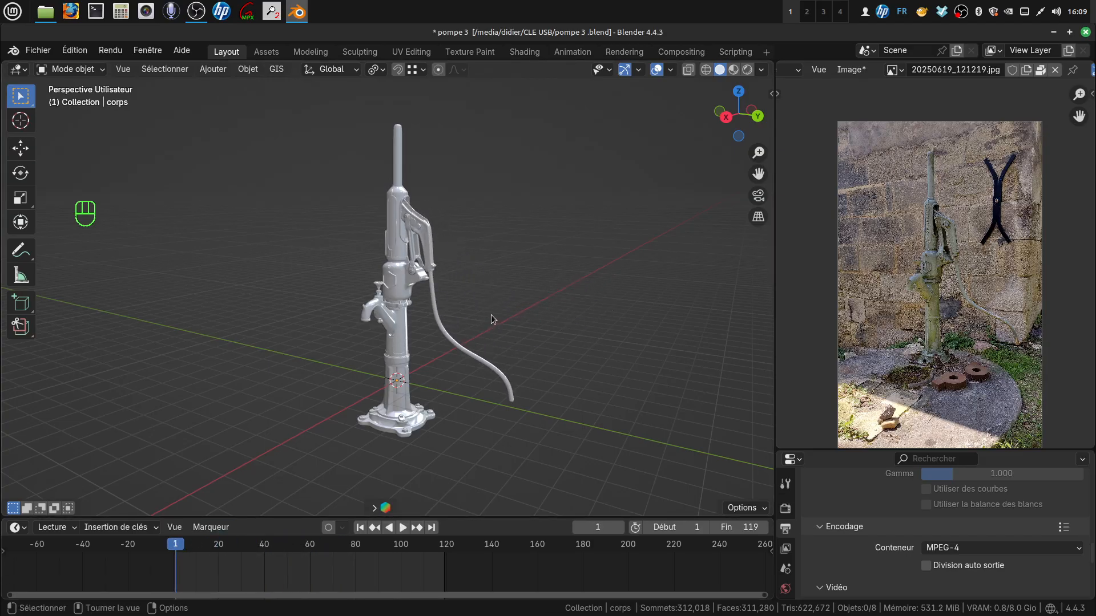
Orient the 3D view of the pump like the reference photo and align the active camera to that view
{"action": "middle_click_drag", "start_coordinate": [494, 319], "coordinate": [504, 317]}
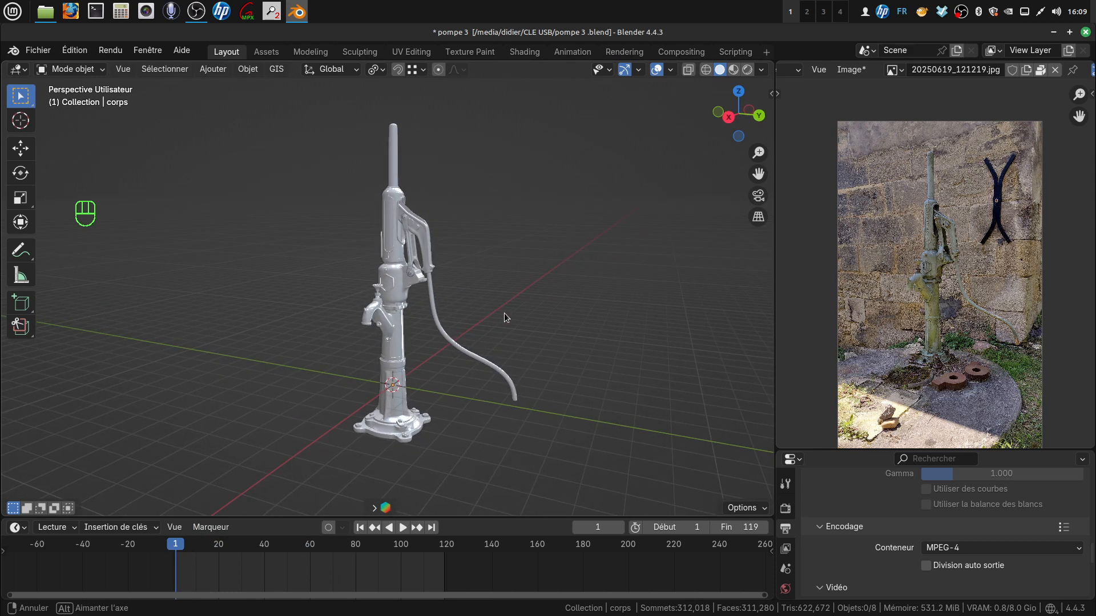
{"action": "middle_click_drag", "start_coordinate": [504, 317], "coordinate": [505, 317]}
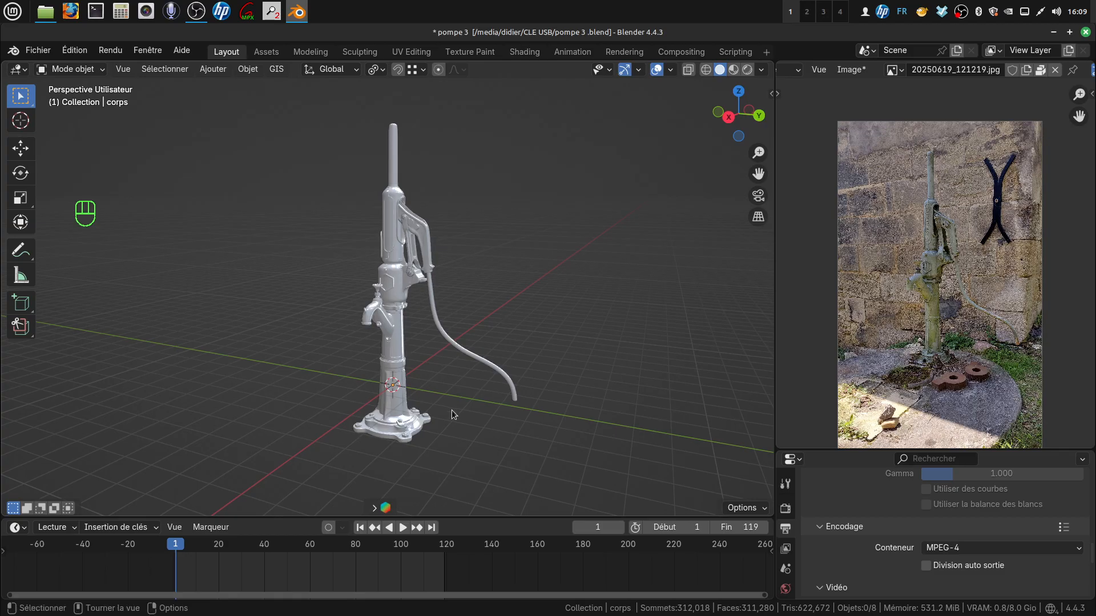
{"action": "middle_click_drag", "start_coordinate": [462, 405], "coordinate": [464, 400], "text": "shift"}
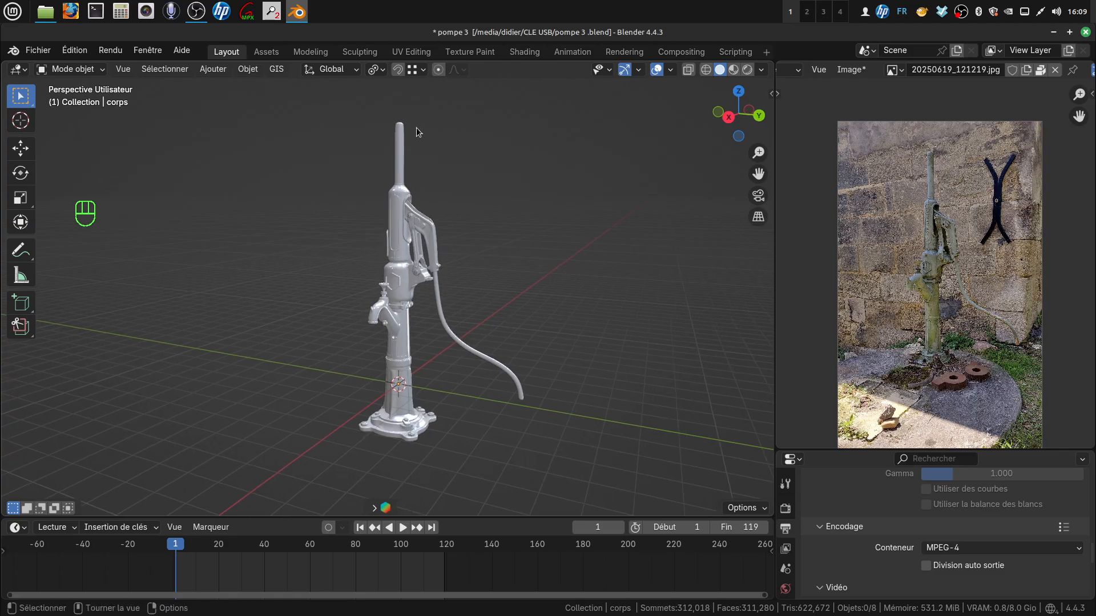
{"action": "middle_click_drag", "start_coordinate": [507, 296], "coordinate": [512, 296], "text": "shift"}
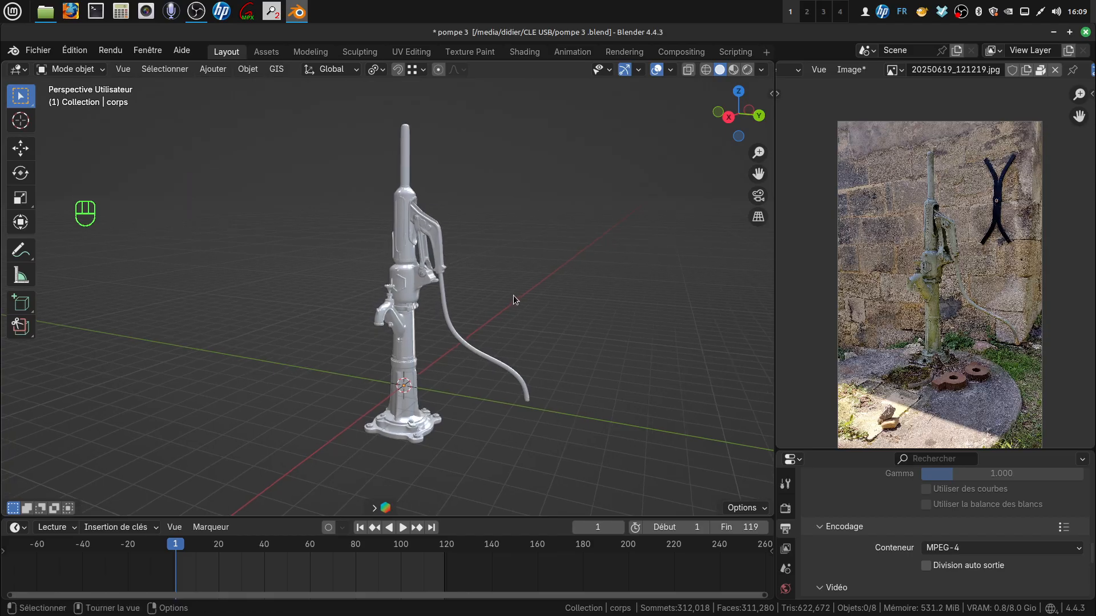
{"action": "key", "text": "ctrl+alt"}
{"action": "key", "text": "ctrl+alt+KP_0"}
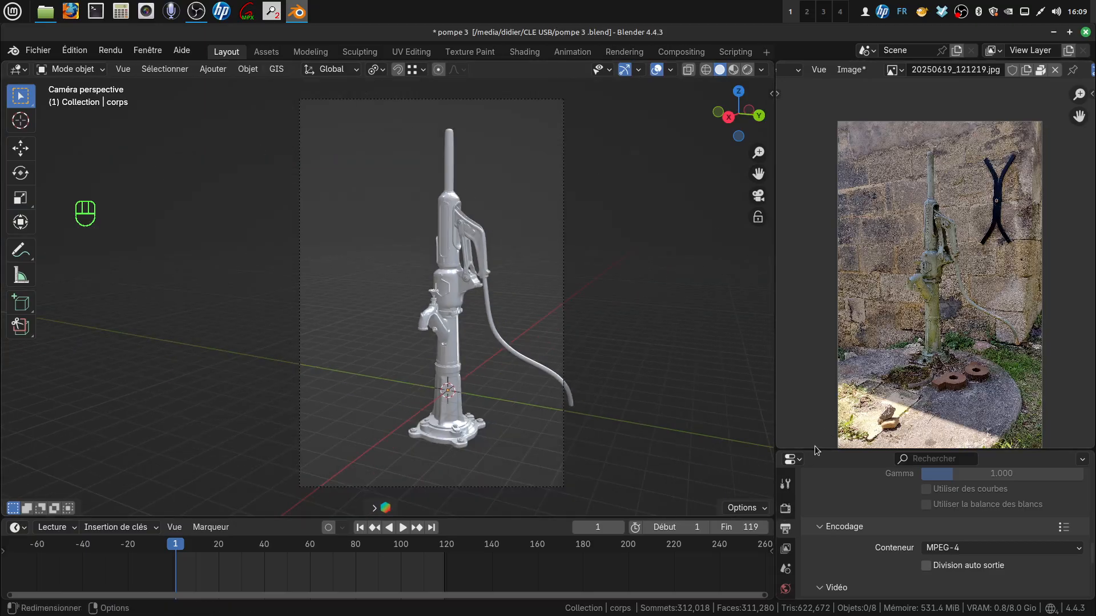
Enlarge the properties area and check the render resolution in the scene's output format settings
{"action": "left_click_drag", "start_coordinate": [815, 451], "coordinate": [815, 267]}
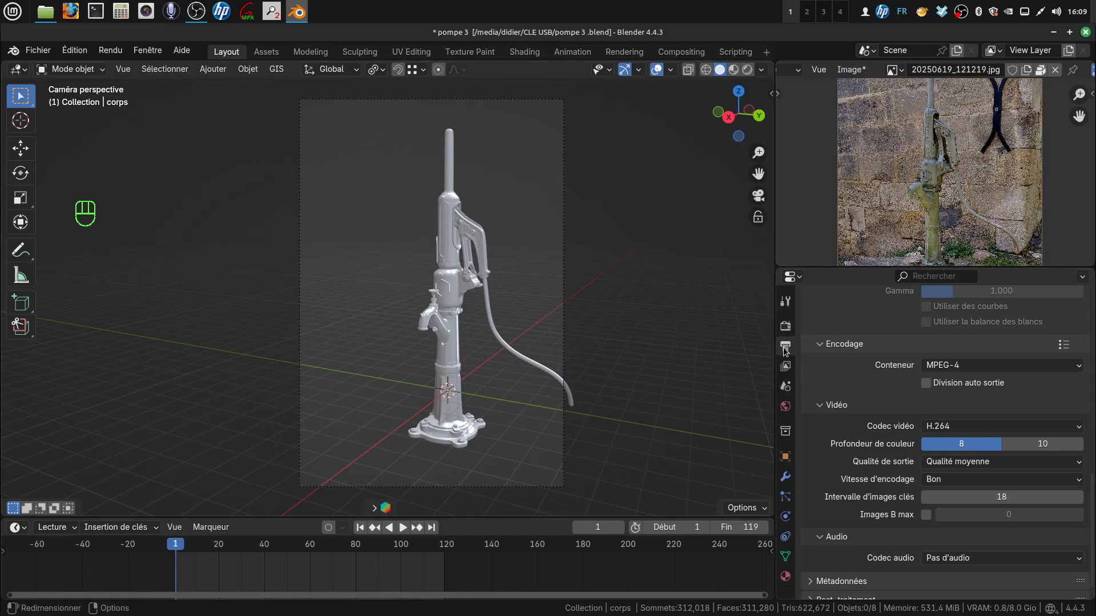
{"action": "left_click", "coordinate": [785, 326]}
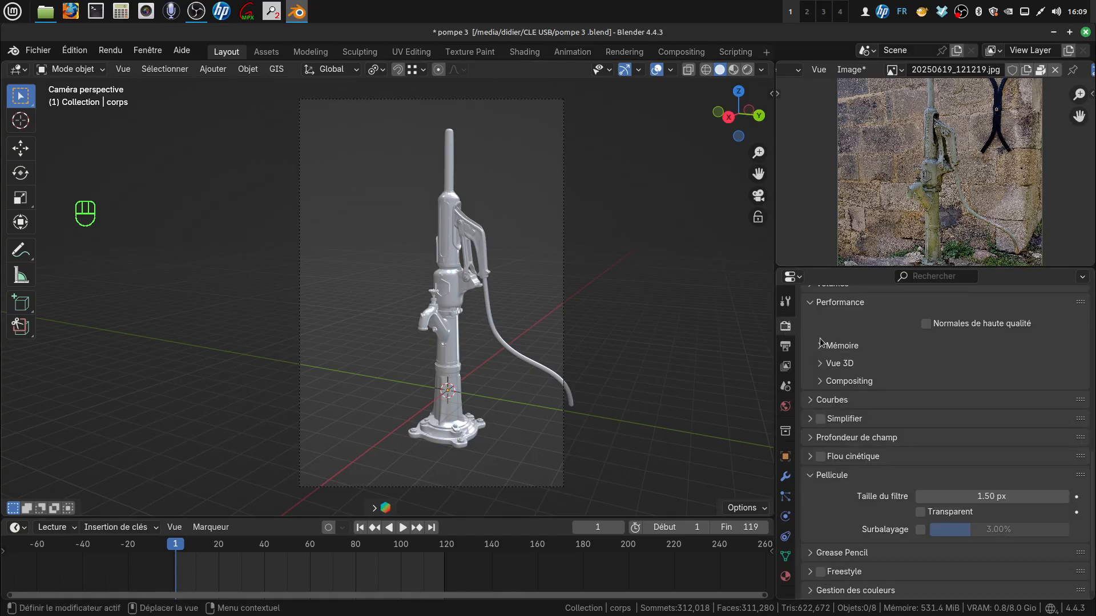
{"action": "left_click", "coordinate": [786, 346]}
{"action": "scroll", "coordinate": [952, 343], "scroll_direction": "up", "scroll_amount": 5}
{"action": "scroll", "coordinate": [957, 357], "scroll_direction": "up", "scroll_amount": 1}
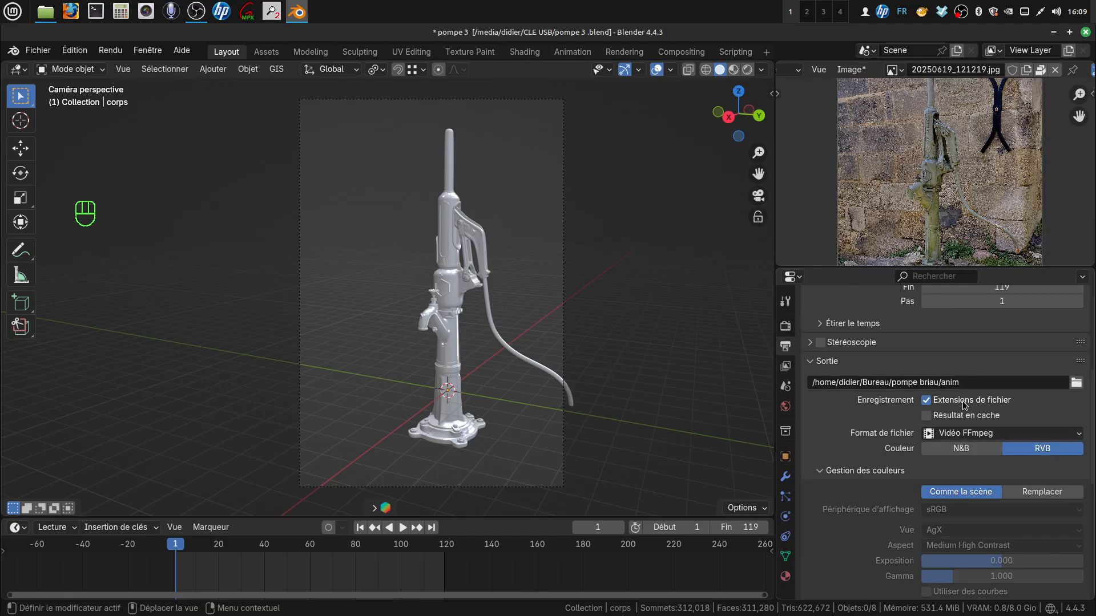
{"action": "scroll", "coordinate": [964, 451], "scroll_direction": "up", "scroll_amount": 2}
{"action": "scroll", "coordinate": [973, 430], "scroll_direction": "up", "scroll_amount": 5}
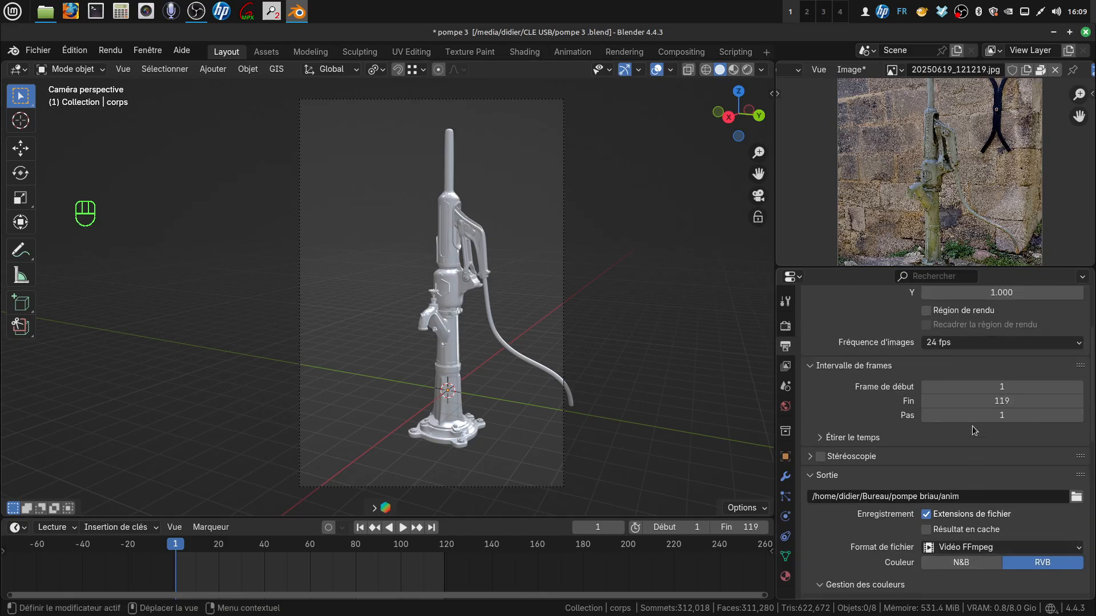
{"action": "scroll", "coordinate": [972, 427], "scroll_direction": "up", "scroll_amount": 1}
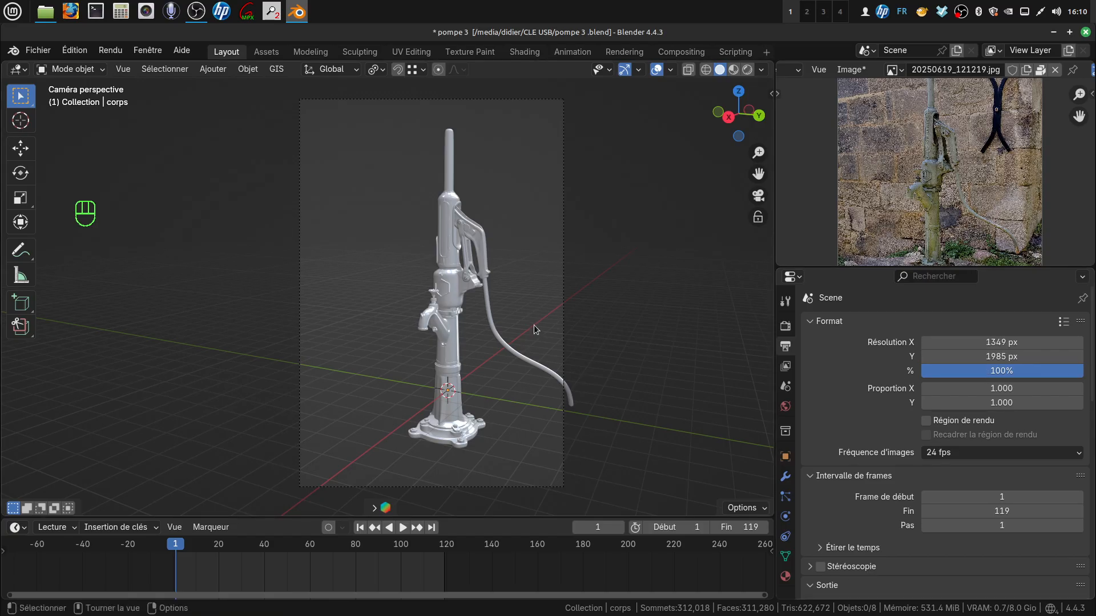
Lock the camera to the view and shift the framing so the pump's whole handle fits inside the camera frame
{"action": "key", "text": "shift"}
{"action": "key", "text": "shift"}
{"action": "key", "text": "shift"}
{"action": "left_click", "coordinate": [758, 217]}
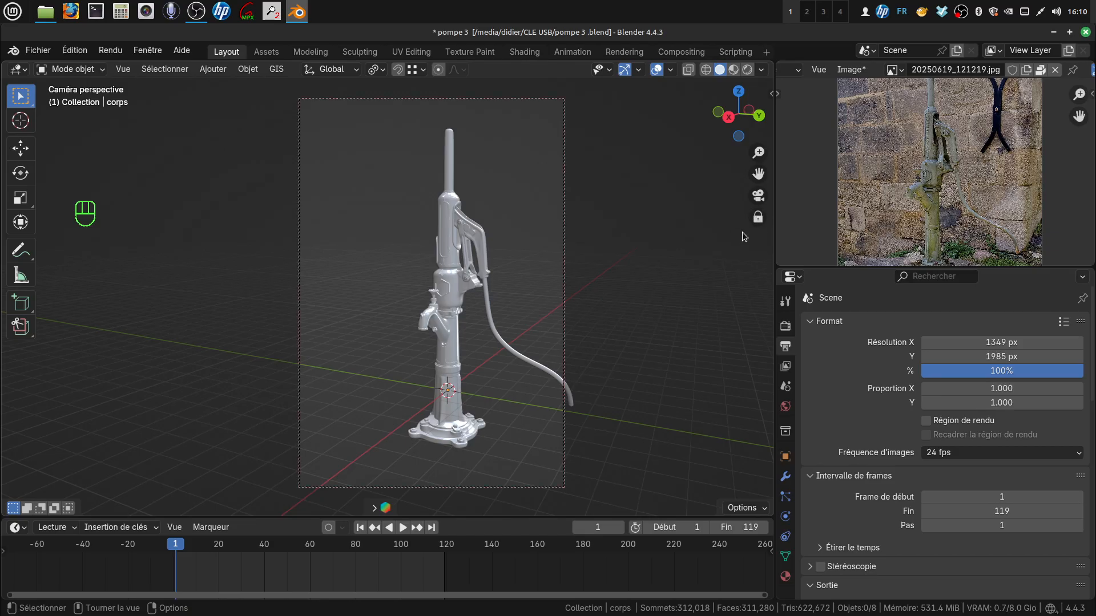
{"action": "key", "text": "shift"}
{"action": "middle_click_drag", "start_coordinate": [478, 295], "coordinate": [440, 295], "text": "shift"}
Enlarge the photo area, fine-tune the camera angle to match the reference photo and unlock the camera from the view
{"action": "left_click_drag", "start_coordinate": [908, 266], "coordinate": [893, 434]}
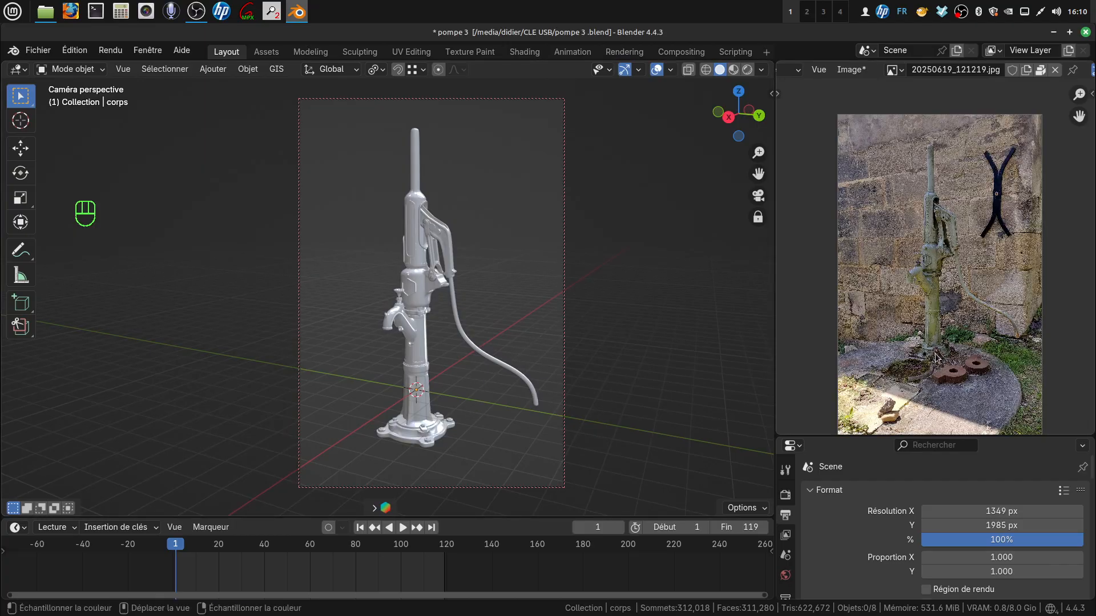
{"action": "mouse_move", "coordinate": [437, 392]}
{"action": "middle_mouse_down"}
{"action": "mouse_move", "coordinate": [431, 401]}
{"action": "mouse_move", "coordinate": [440, 371]}
{"action": "mouse_move", "coordinate": [438, 399]}
{"action": "middle_mouse_up"}
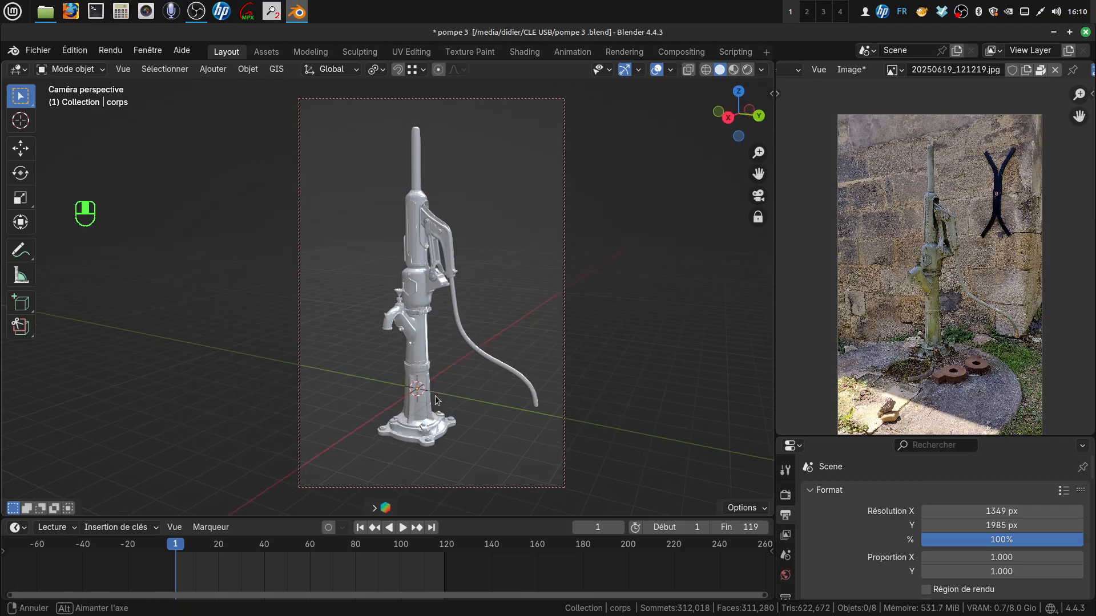
{"action": "middle_click_drag", "start_coordinate": [437, 399], "coordinate": [438, 399]}
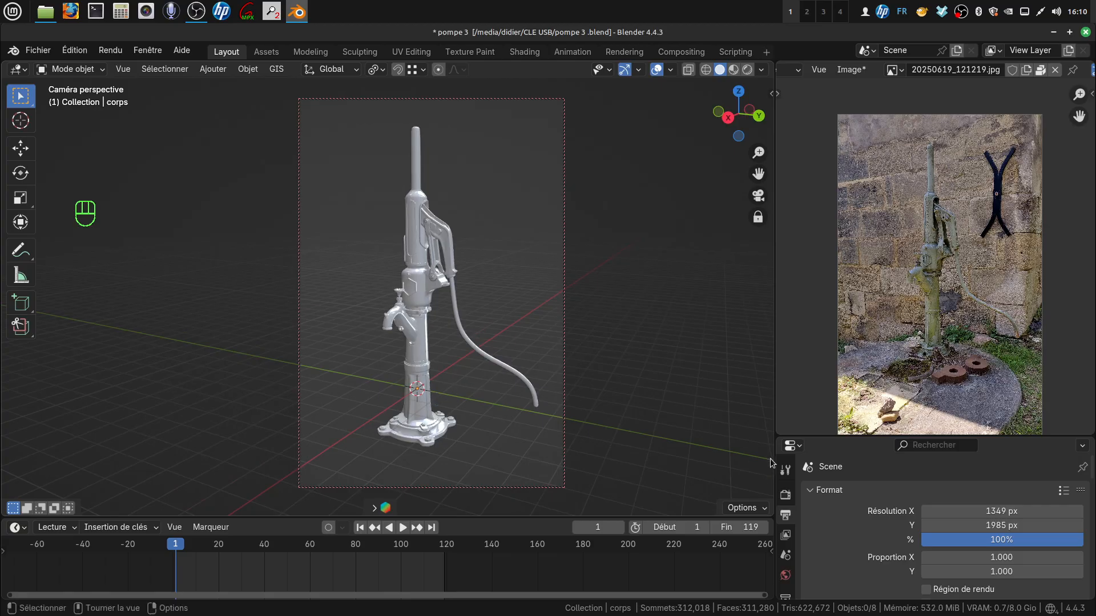
{"action": "left_click", "coordinate": [759, 220]}
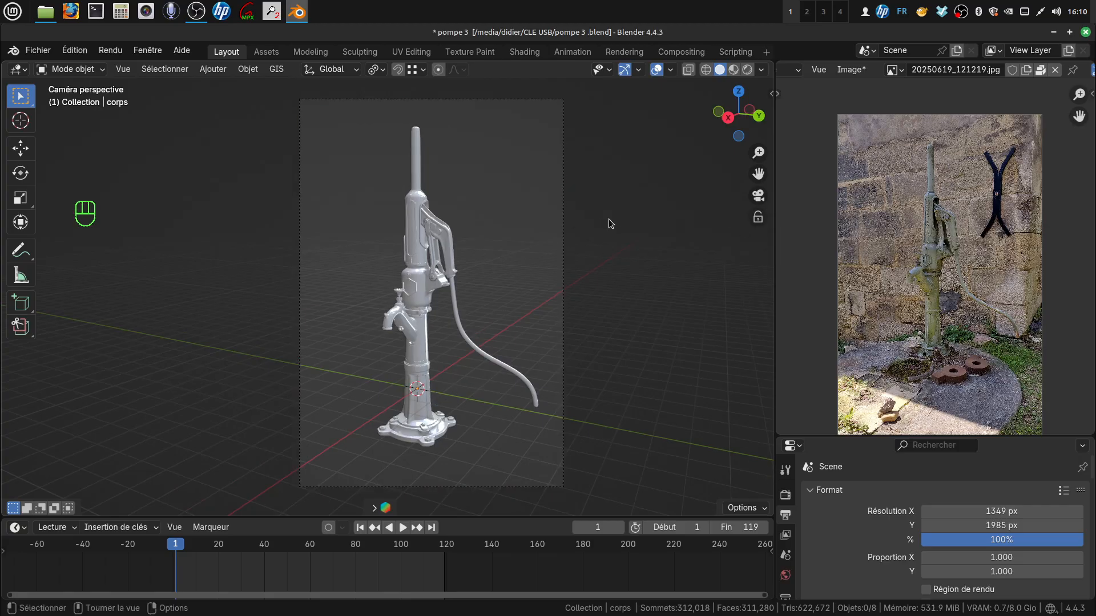
Enlarge the 3D viewport and the properties area, and enable the transparent film background in the Eevee render settings
{"action": "left_click_drag", "start_coordinate": [775, 437], "coordinate": [881, 183]}
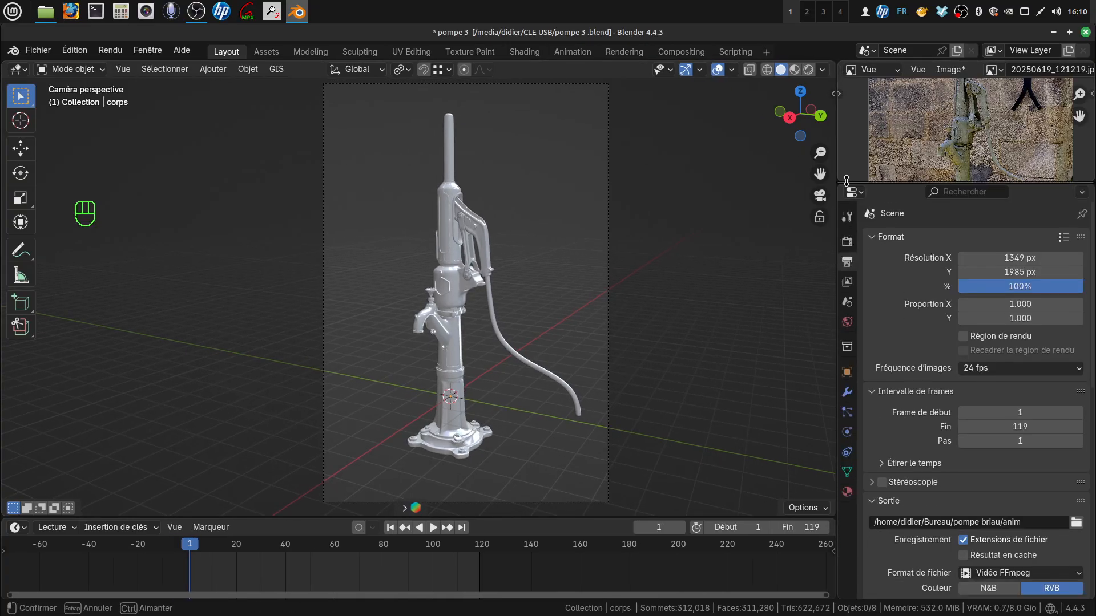
{"action": "left_click", "coordinate": [848, 242]}
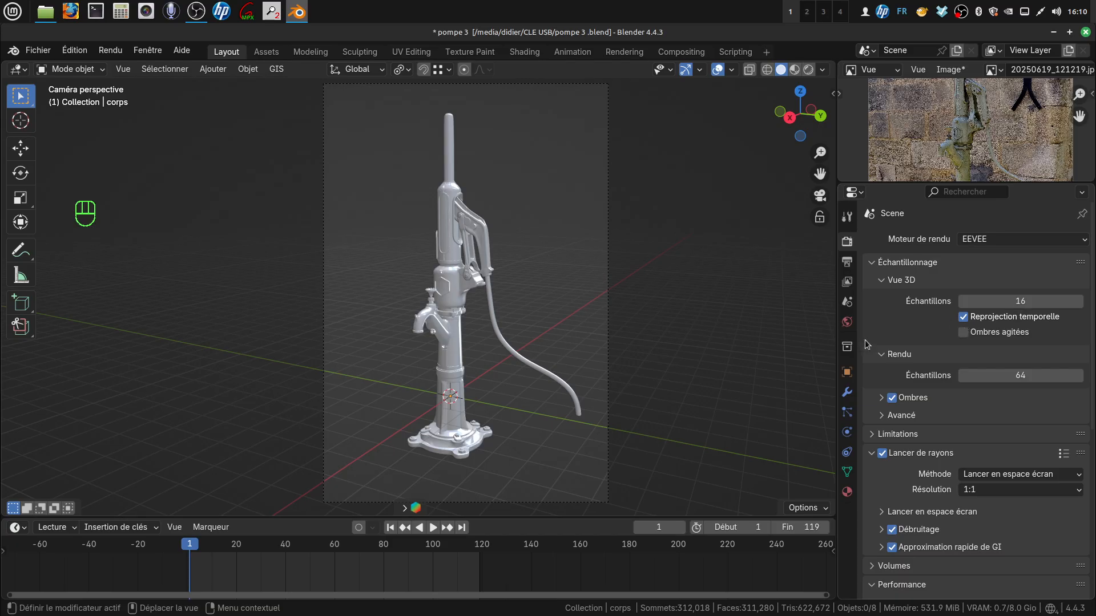
{"action": "scroll", "coordinate": [899, 351], "scroll_direction": "down", "scroll_amount": 5}
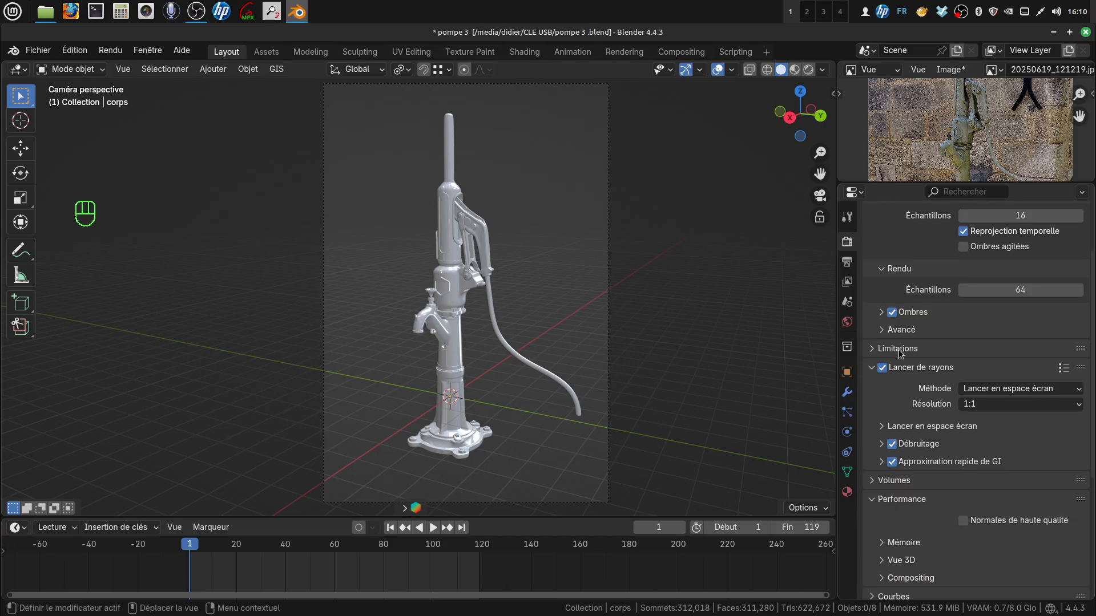
{"action": "scroll", "coordinate": [941, 475], "scroll_direction": "up", "scroll_amount": 5}
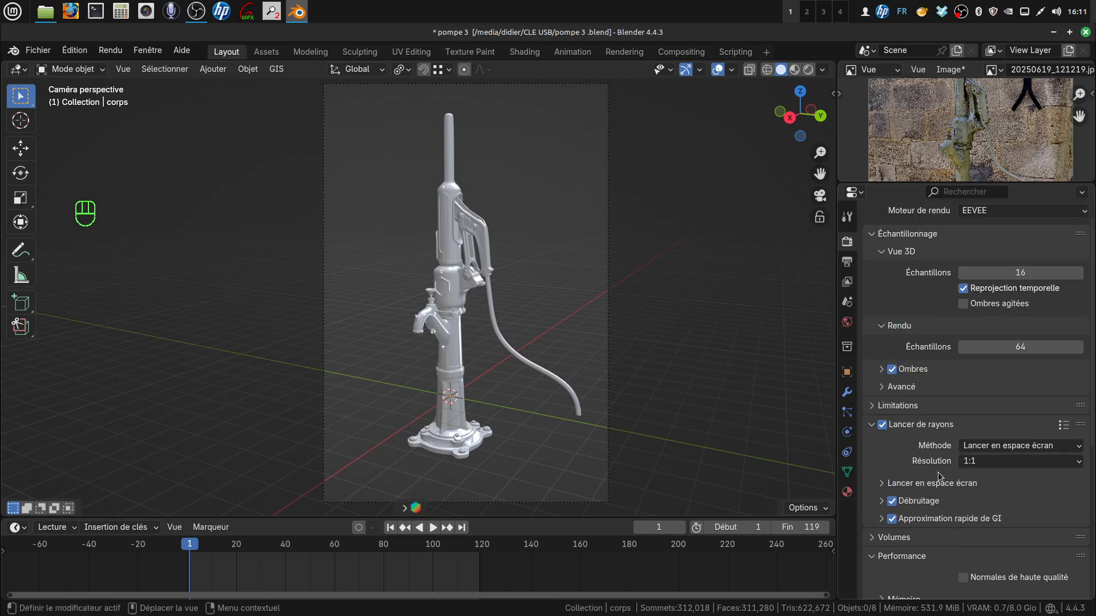
{"action": "scroll", "coordinate": [933, 436], "scroll_direction": "down", "scroll_amount": 10}
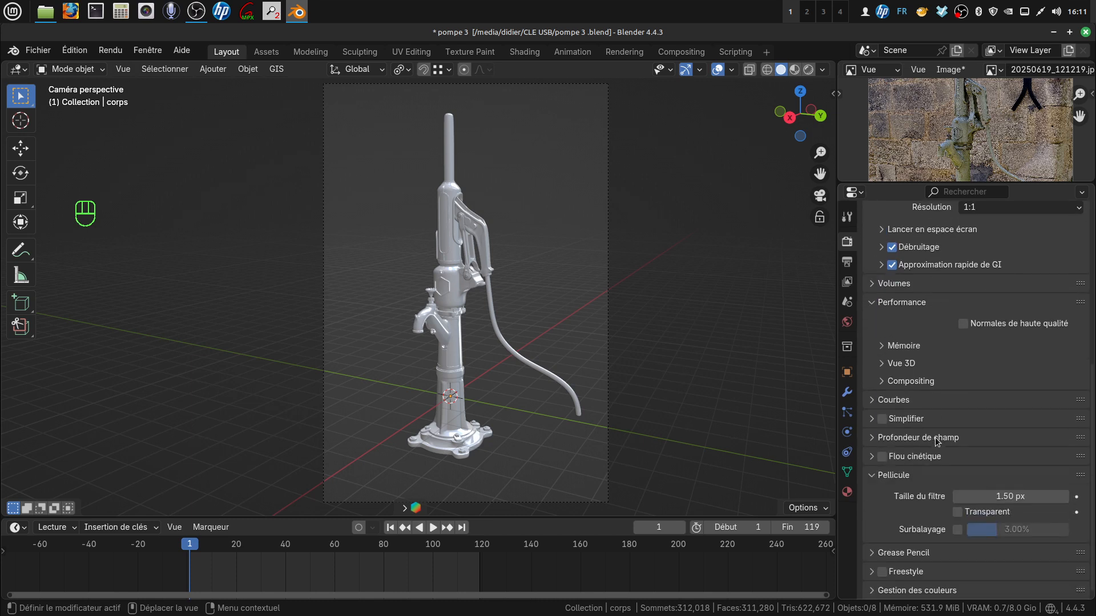
{"action": "left_click", "coordinate": [872, 476]}
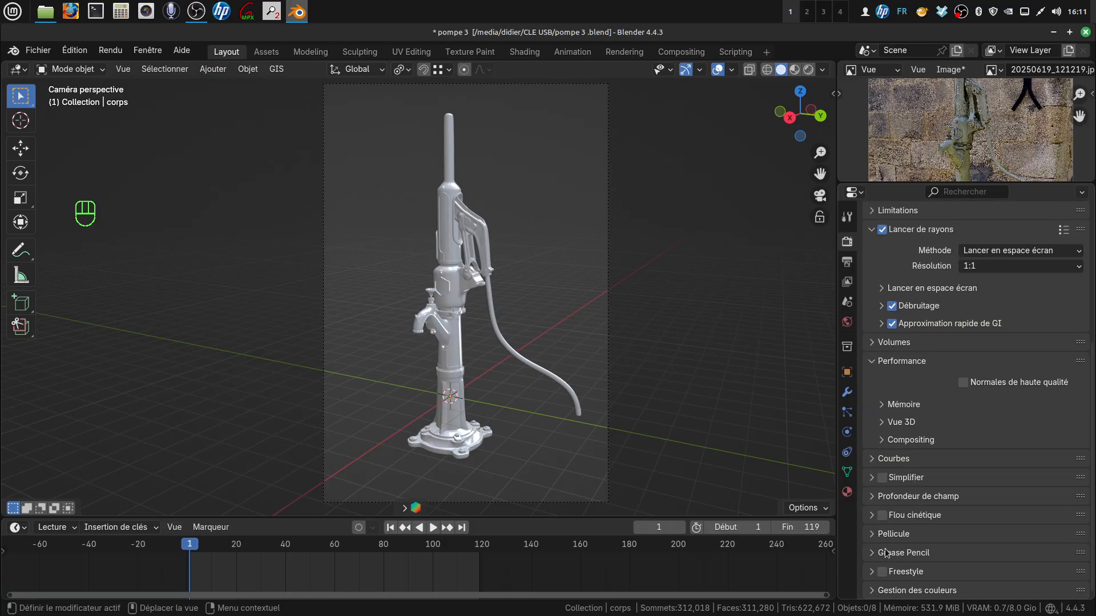
{"action": "left_click", "coordinate": [873, 534]}
{"action": "scroll", "coordinate": [913, 514], "scroll_direction": "down", "scroll_amount": 2}
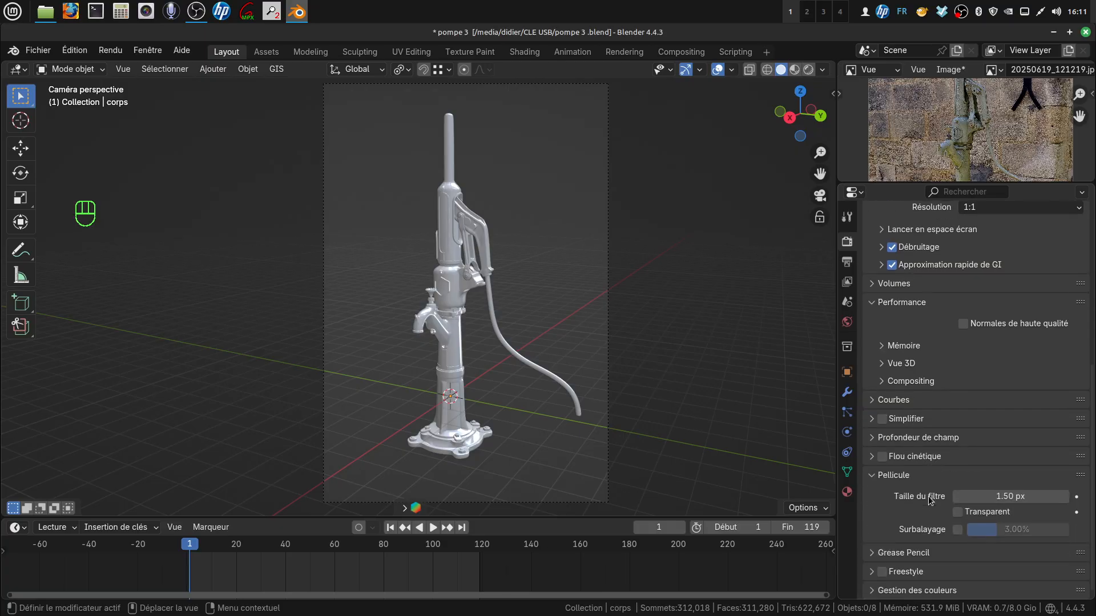
{"action": "left_click", "coordinate": [957, 512]}
Render frame 1 with Eevee and show the whole pump in the render window
{"action": "scroll", "coordinate": [991, 337], "scroll_direction": "up", "scroll_amount": 8}
{"action": "scroll", "coordinate": [999, 367], "scroll_direction": "up", "scroll_amount": 2}
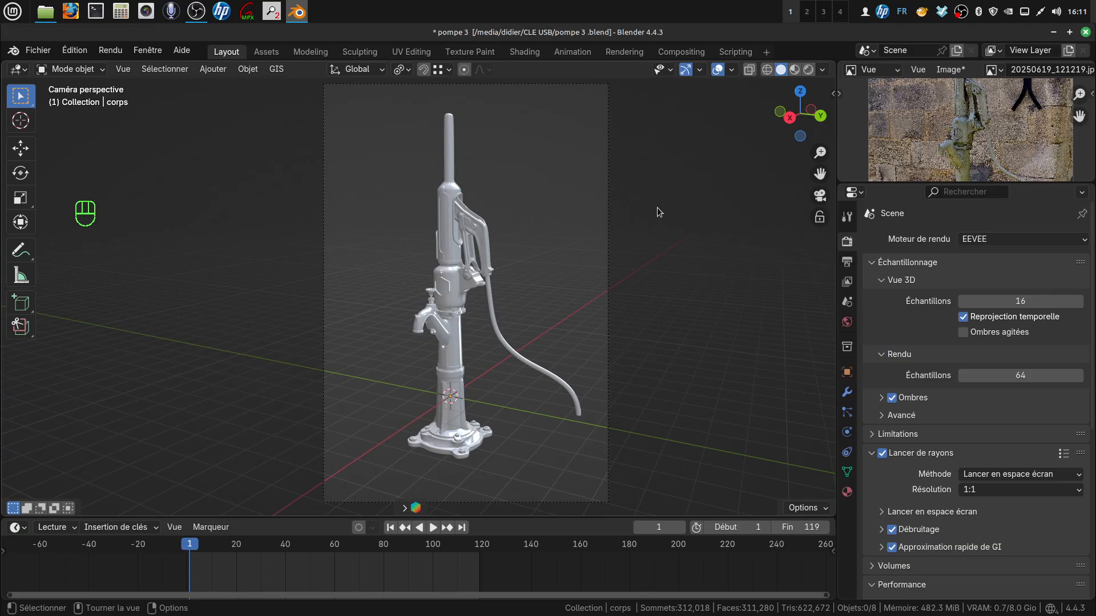
{"action": "key", "text": "F12"}
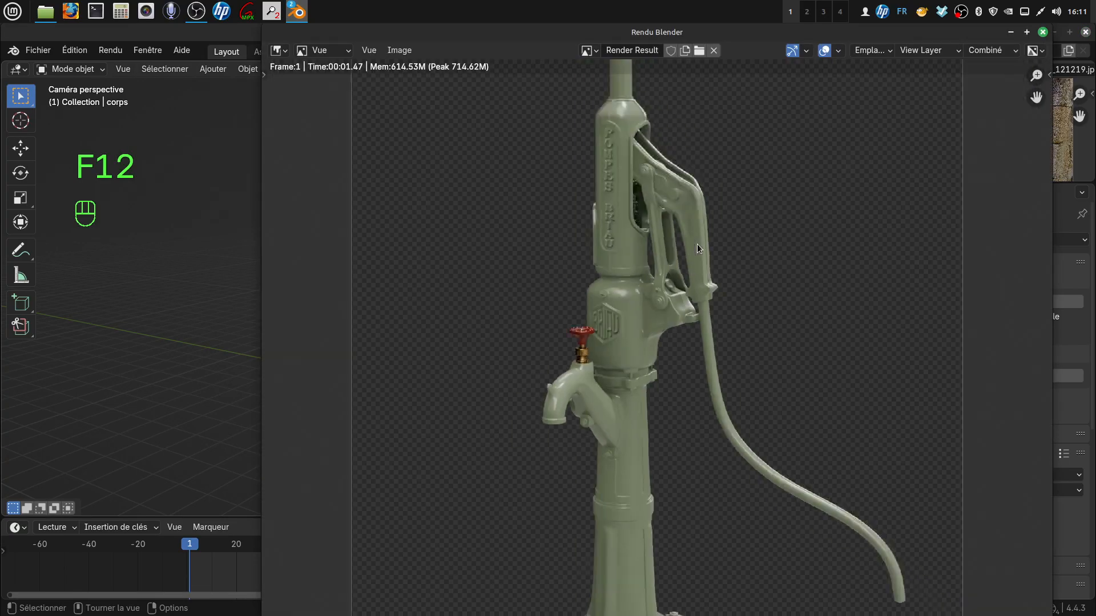
{"action": "scroll", "coordinate": [694, 251], "scroll_direction": "up", "scroll_amount": 1}
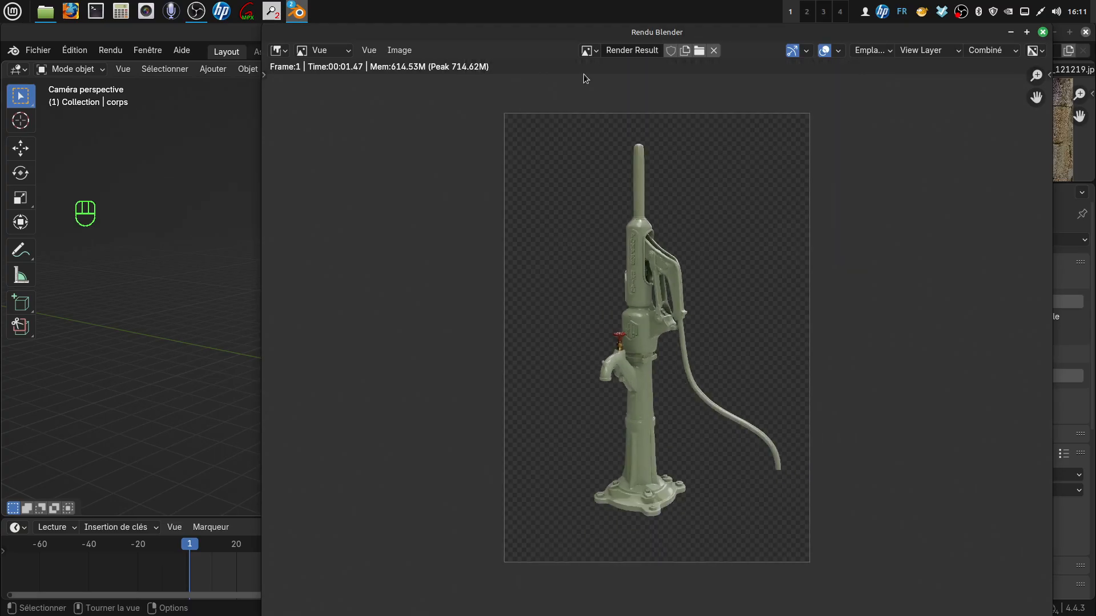
Save the render to CLE USB as Sans nom.png in PNG format, with RGBA colour, 8-bit depth and 0% compression
{"action": "left_click", "coordinate": [399, 50]}
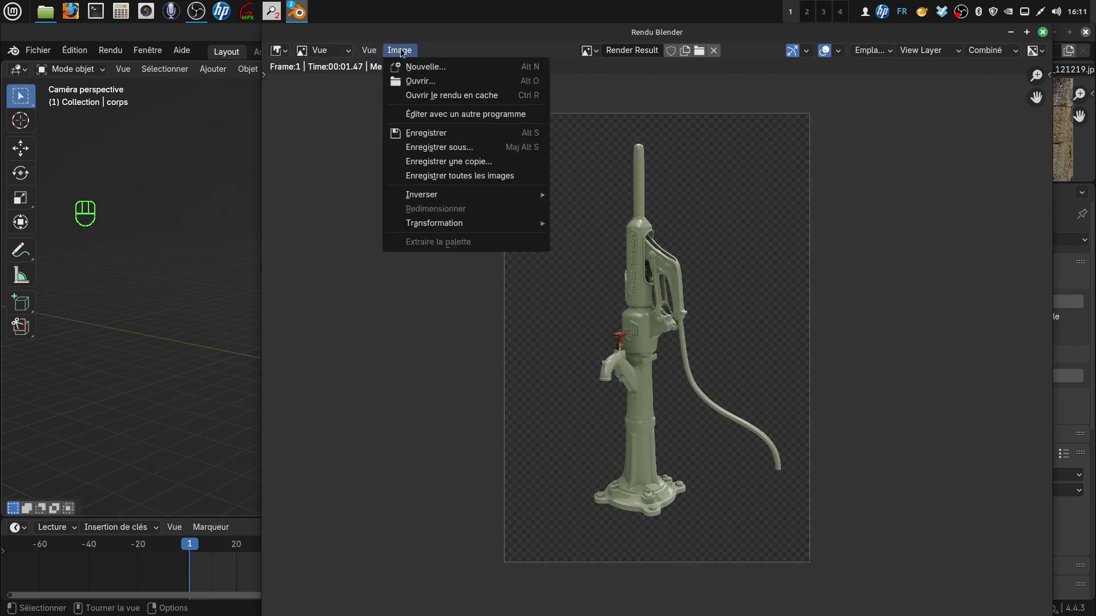
{"action": "left_click", "coordinate": [436, 147]}
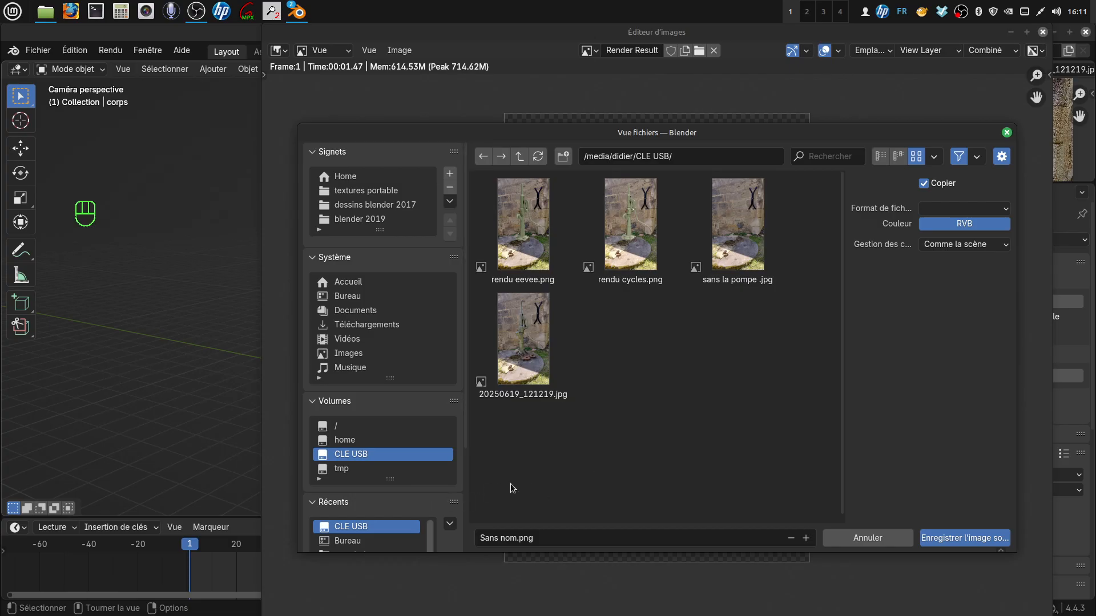
{"action": "left_click", "coordinate": [1007, 210]}
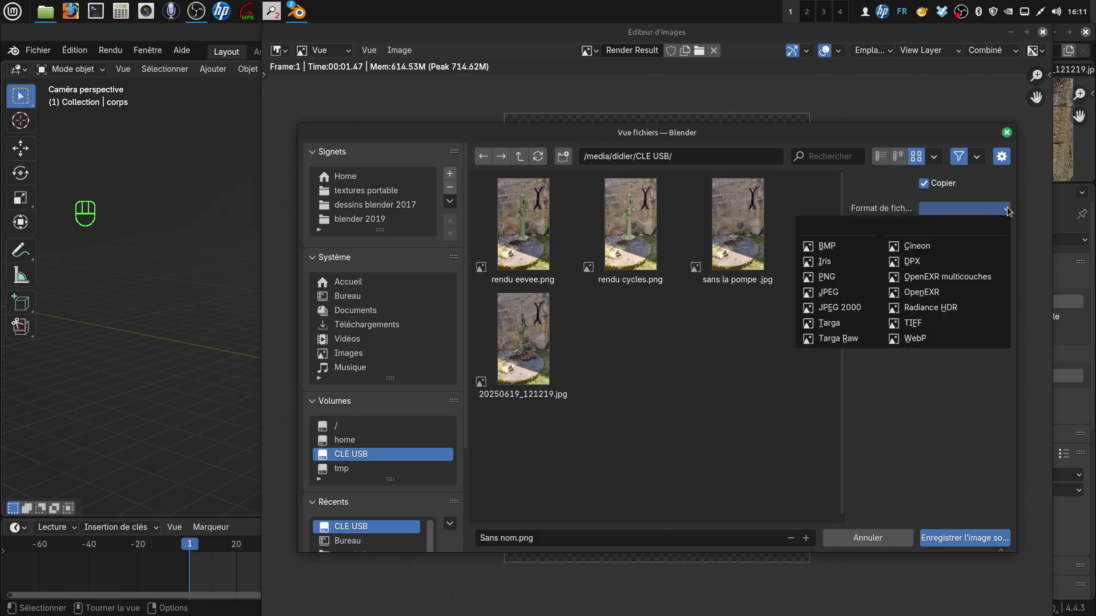
{"action": "left_click", "coordinate": [837, 279]}
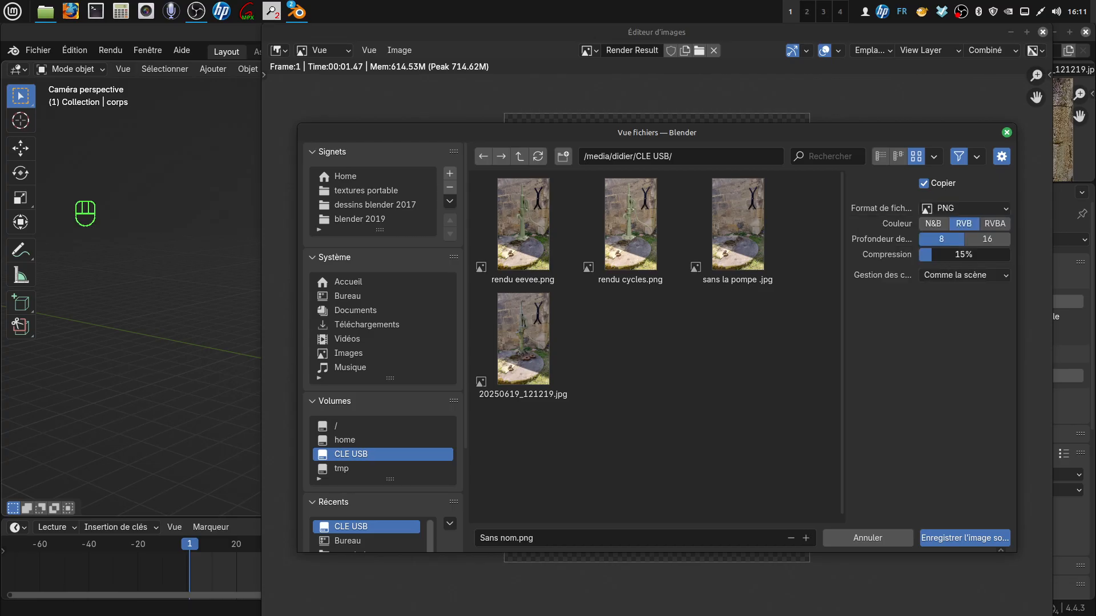
{"action": "left_click_drag", "start_coordinate": [953, 254], "coordinate": [939, 251]}
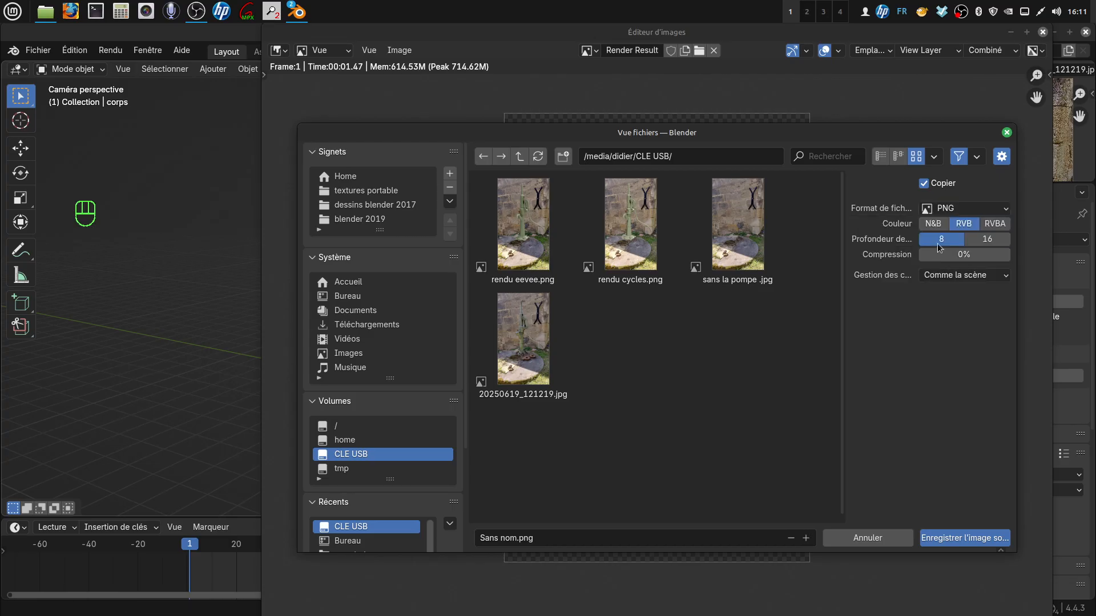
{"action": "left_click", "coordinate": [994, 225]}
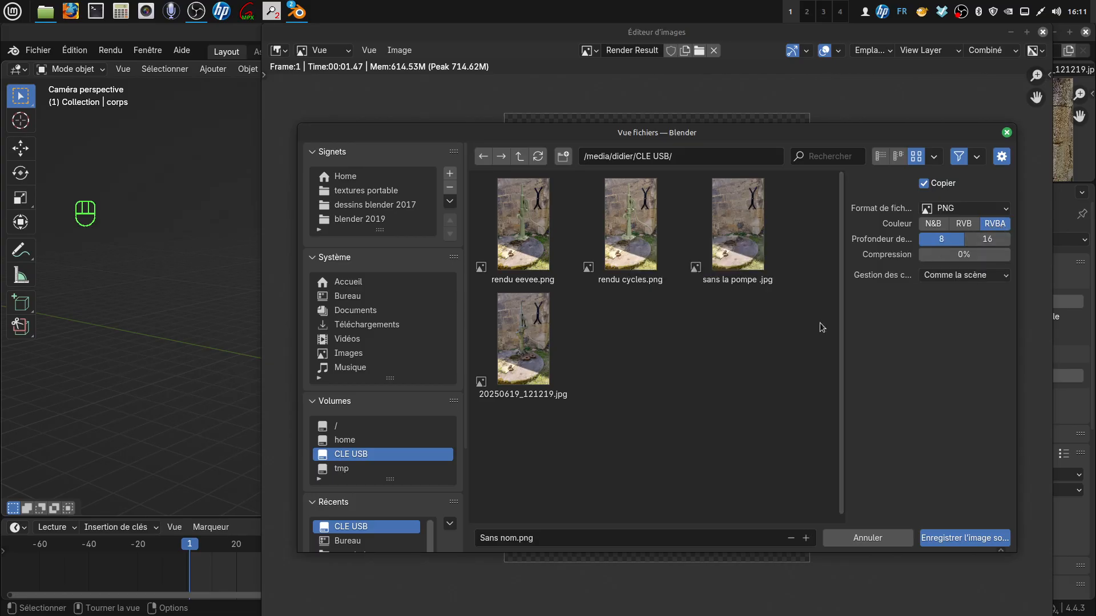
{"action": "left_click", "coordinate": [946, 539]}
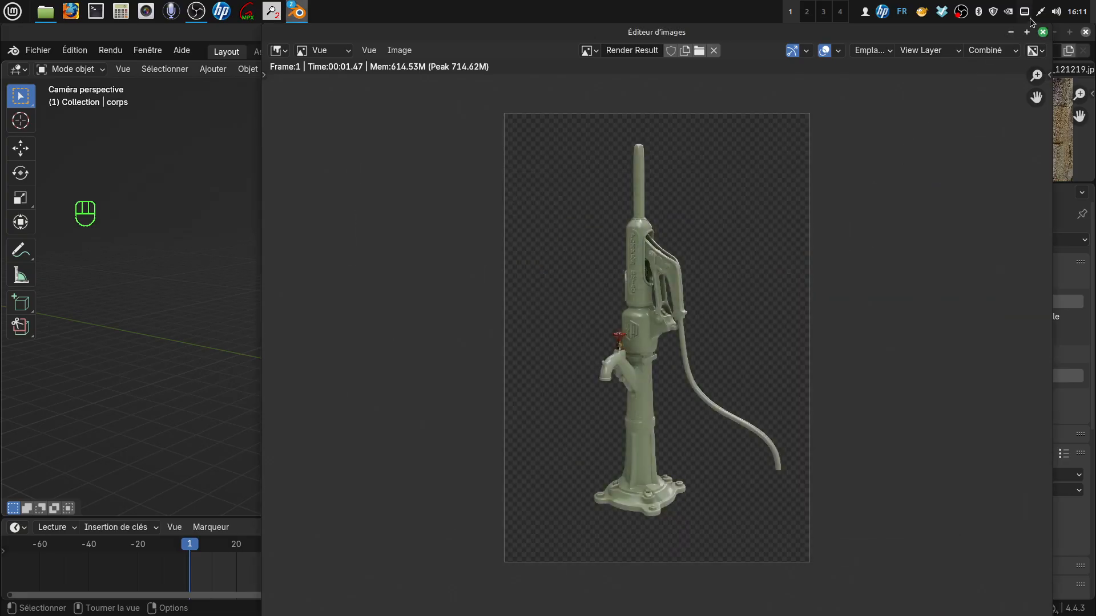
Close the render window and quit Blender without saving the changes to pompe 3 .blend
{"action": "left_click", "coordinate": [1043, 32]}
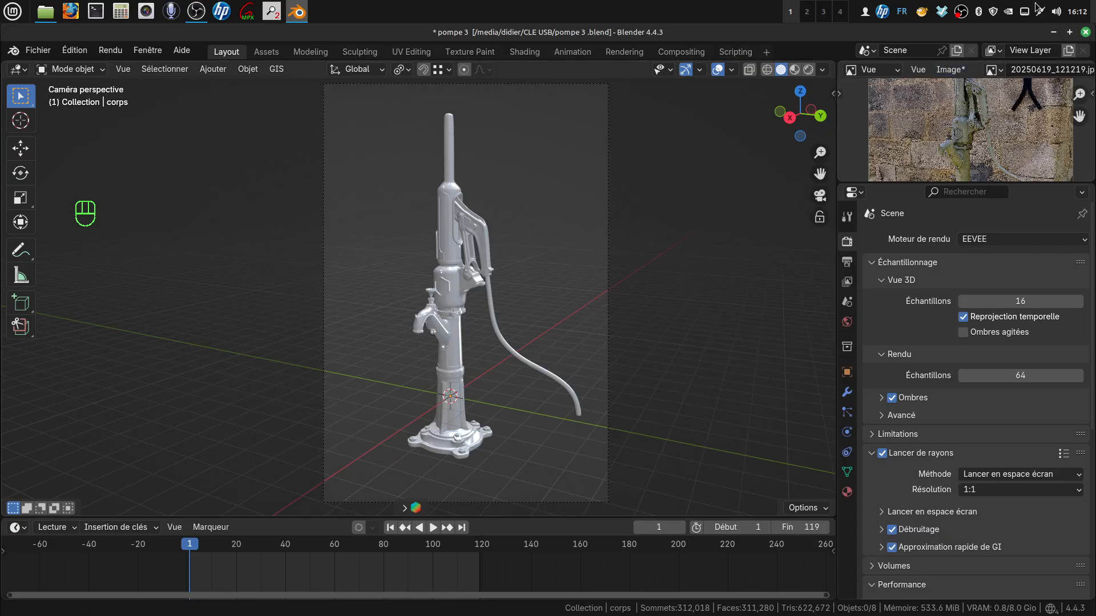
{"action": "left_click", "coordinate": [1085, 32]}
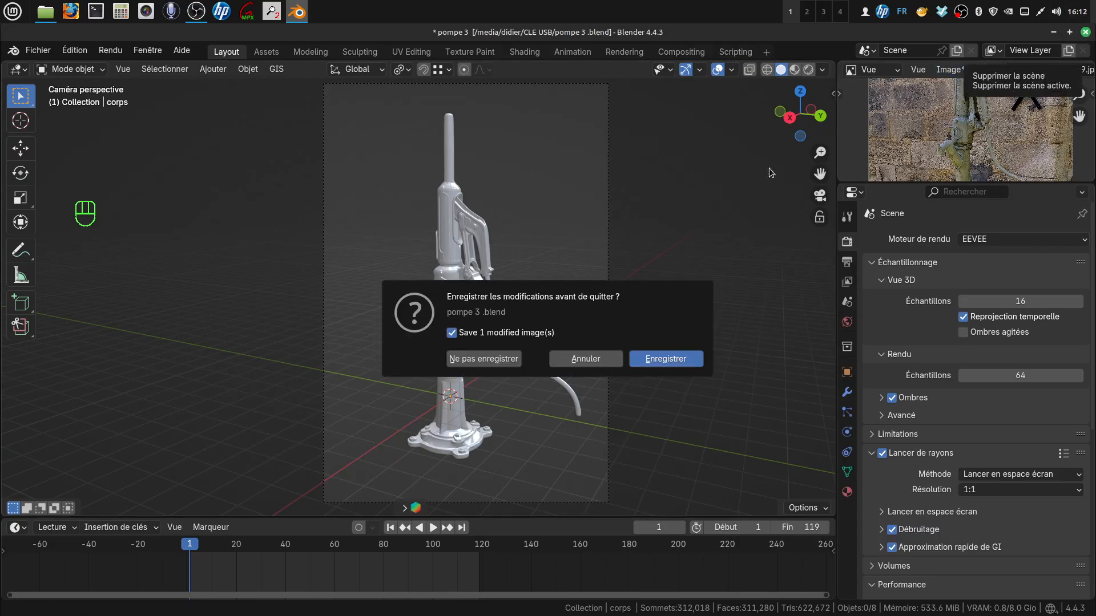
{"action": "left_click", "coordinate": [500, 359]}
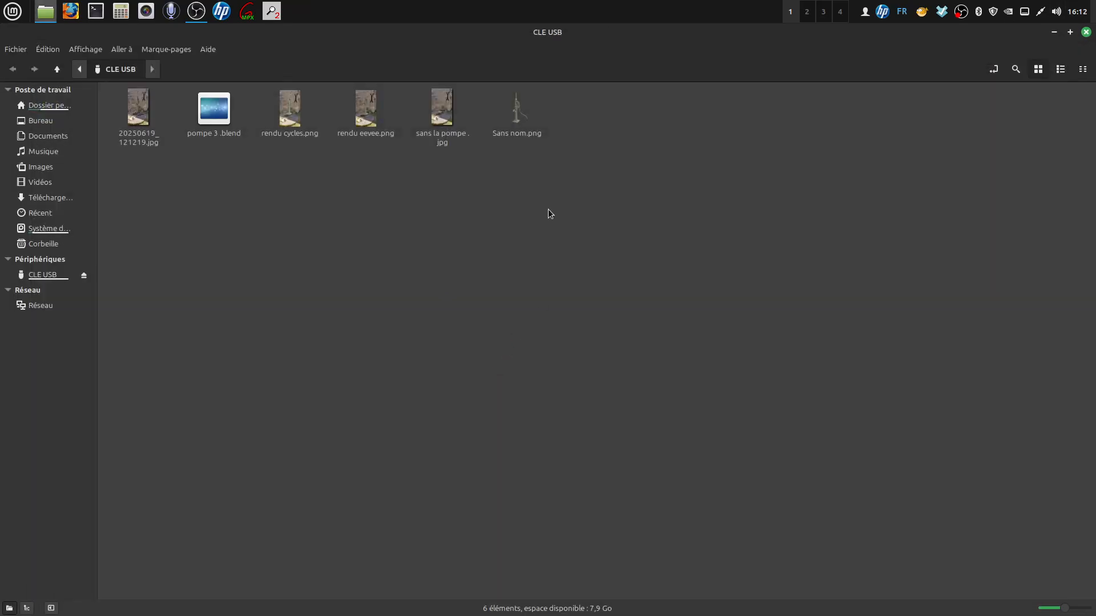
View Sans nom.png in the image viewer to check its transparent background, and return to the CLE USB folder
{"action": "double_click", "coordinate": [520, 114]}
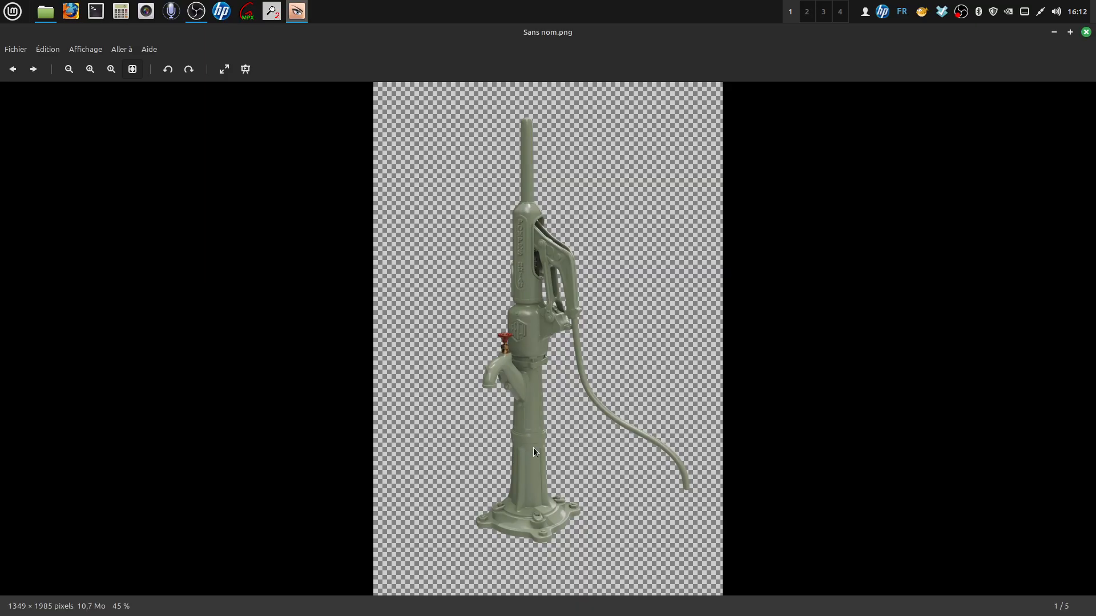
{"action": "left_click", "coordinate": [1086, 32]}
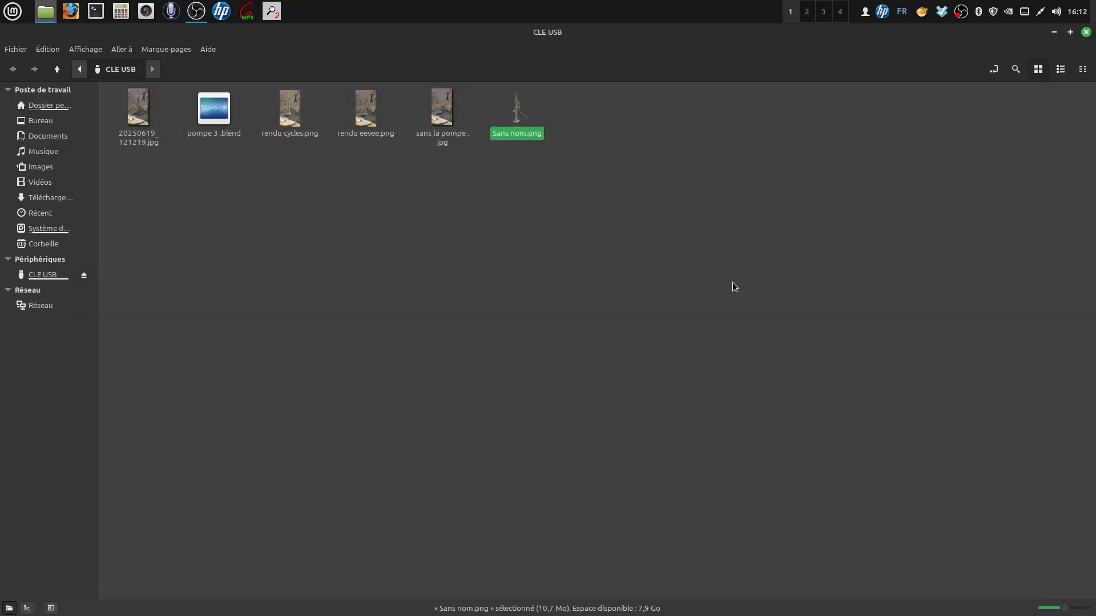
{"action": "left_click", "coordinate": [476, 183]}
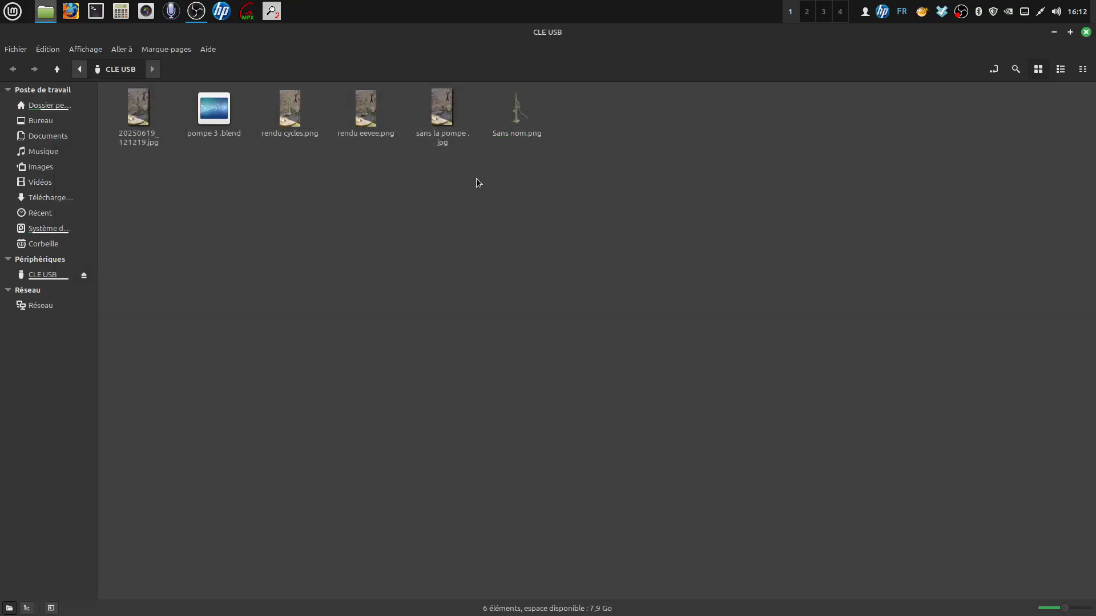
Open sans la pompe .jpg in GIMP and add Sans nom.png to it as a new layer
{"action": "right_click", "coordinate": [440, 113]}
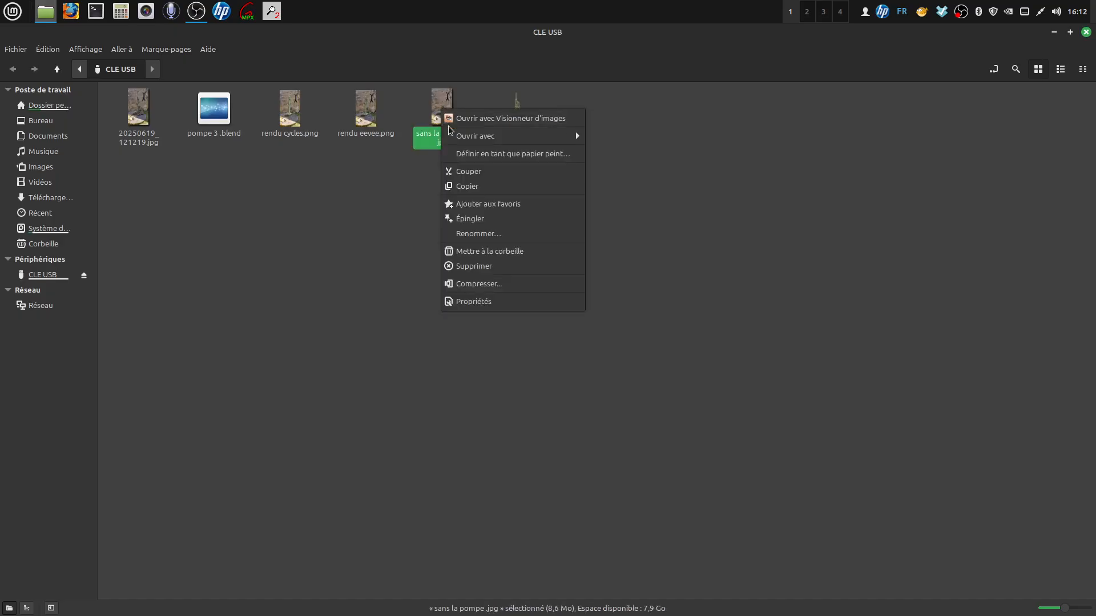
{"action": "mouse_move", "coordinate": [453, 135]}
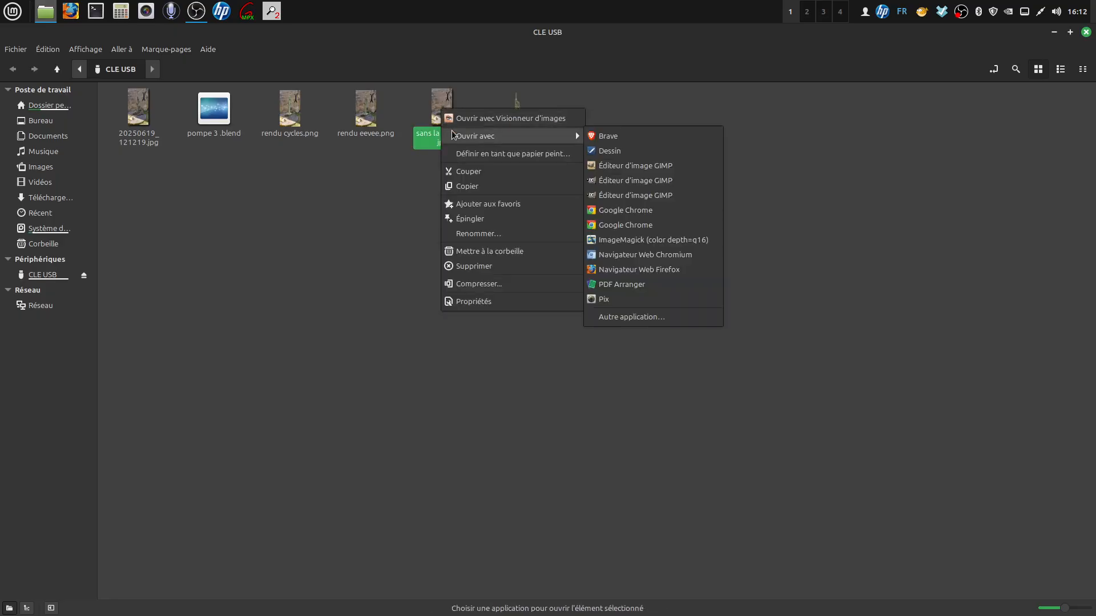
{"action": "left_click", "coordinate": [632, 167]}
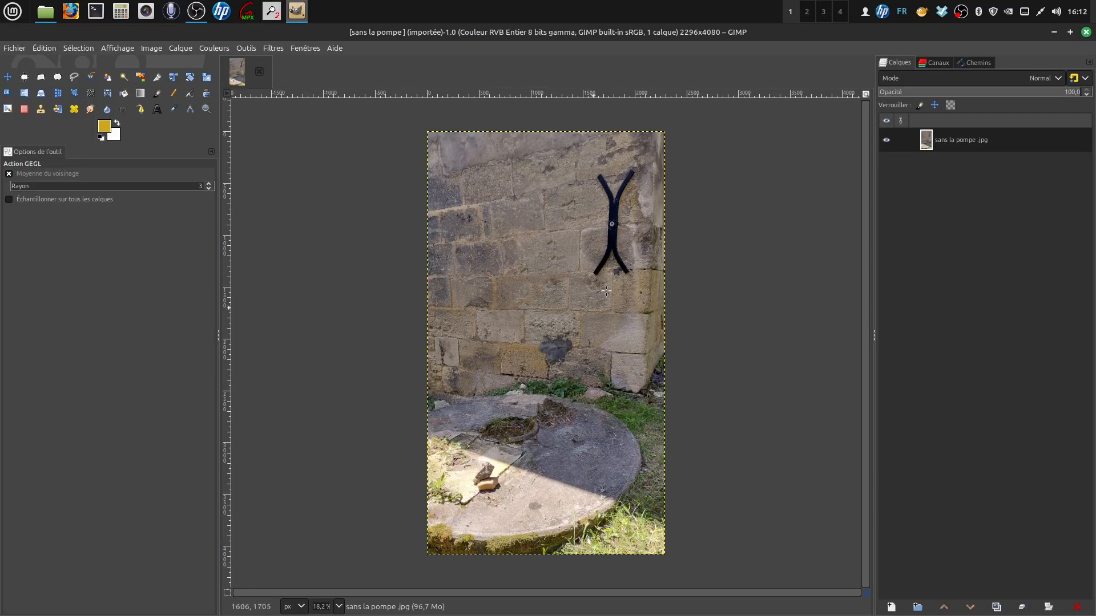
{"action": "left_click", "coordinate": [1054, 32]}
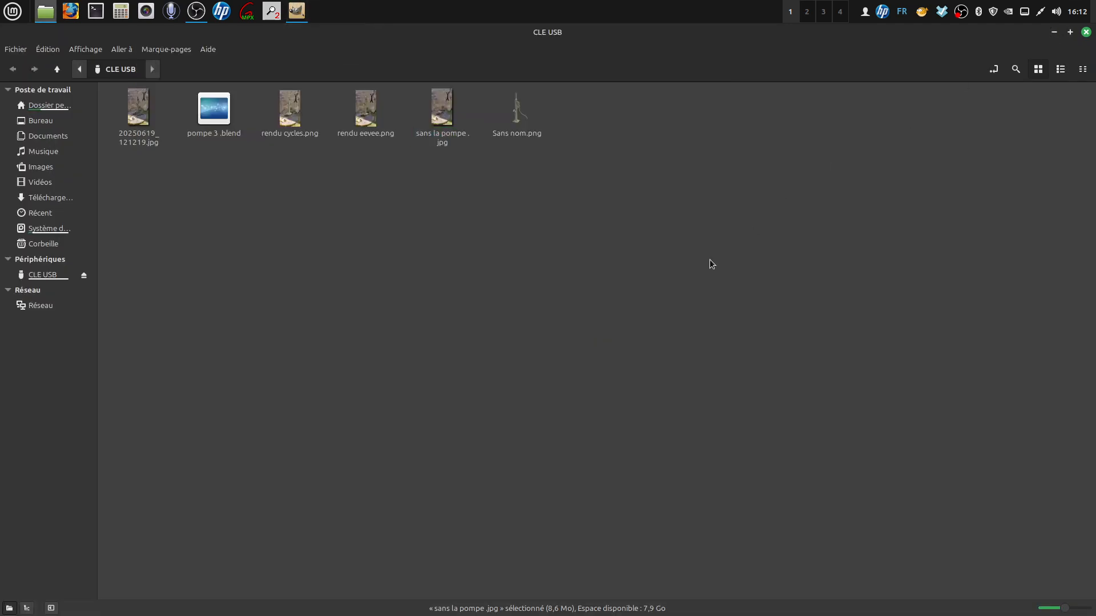
{"action": "left_click_drag", "start_coordinate": [517, 113], "coordinate": [537, 303]}
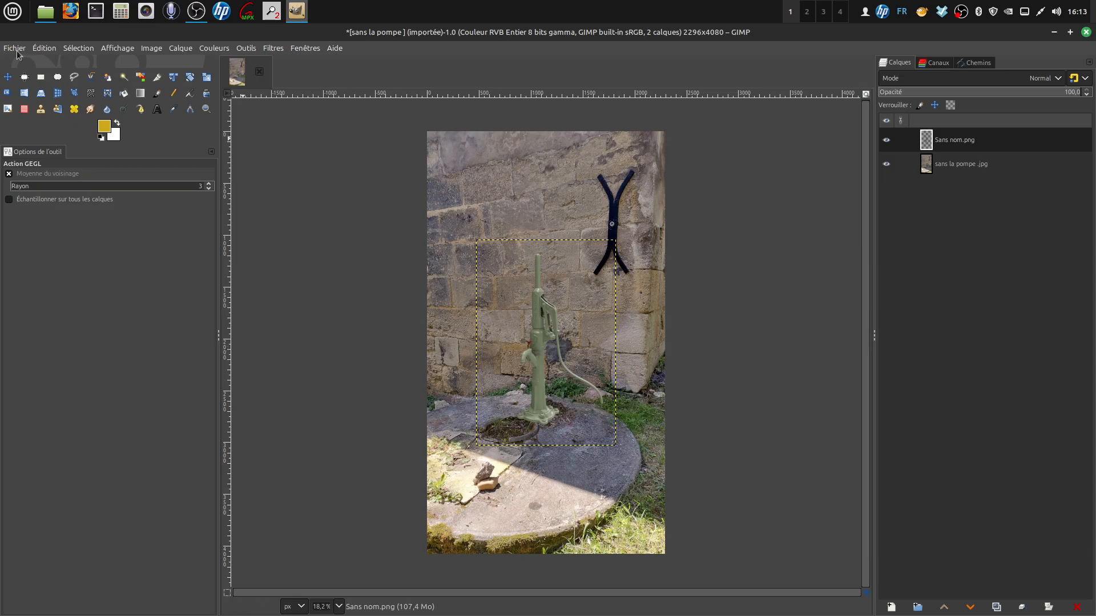
Enlarge the pump layer proportionally to about 2134 × 3140 px and move it so its base rests behind the hole in the stone slab
{"action": "left_click", "coordinate": [7, 77]}
{"action": "left_click_drag", "start_coordinate": [552, 344], "coordinate": [520, 329]}
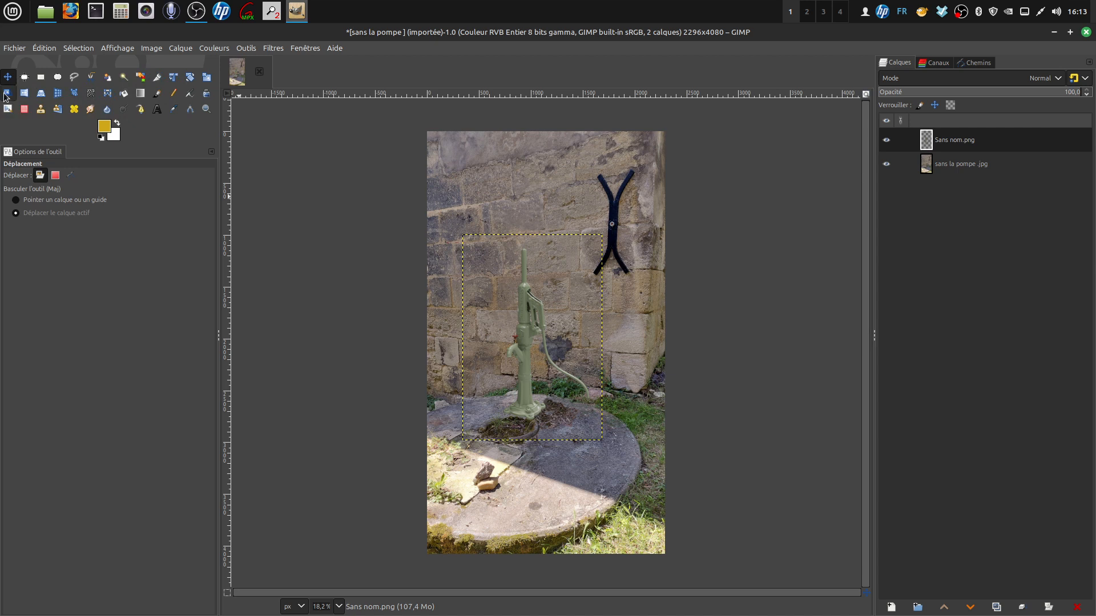
{"action": "left_click", "coordinate": [206, 77]}
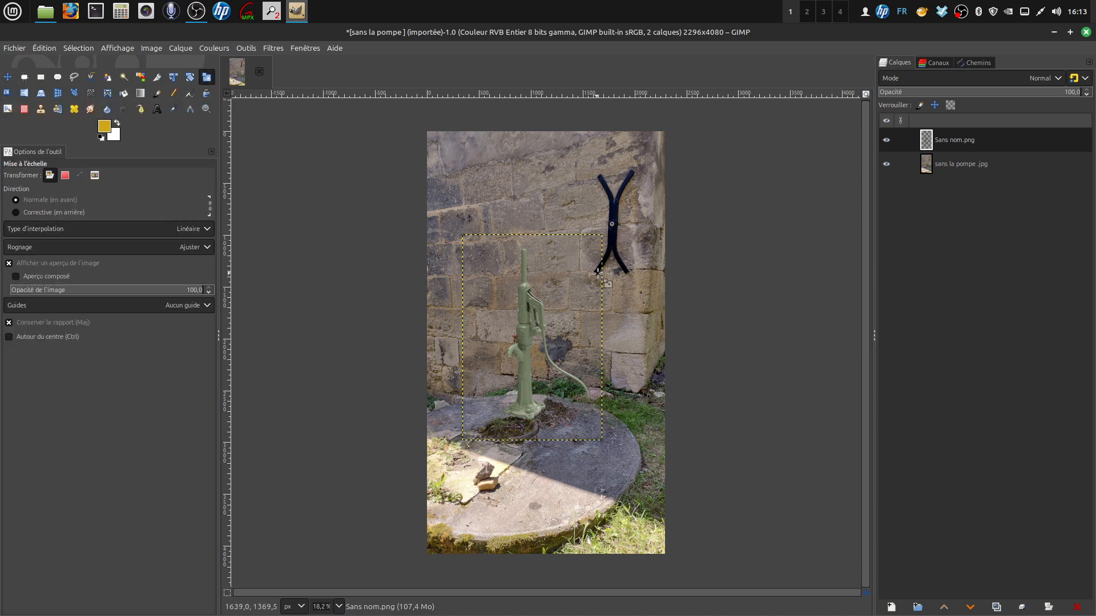
{"action": "left_click_drag", "start_coordinate": [595, 246], "coordinate": [658, 113]}
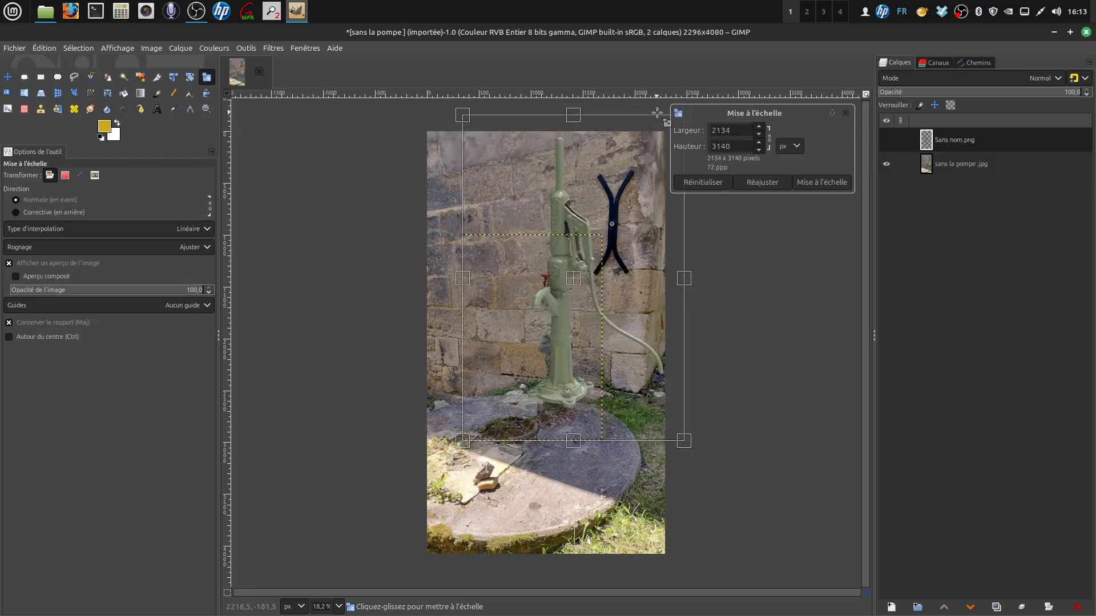
{"action": "left_click", "coordinate": [821, 182]}
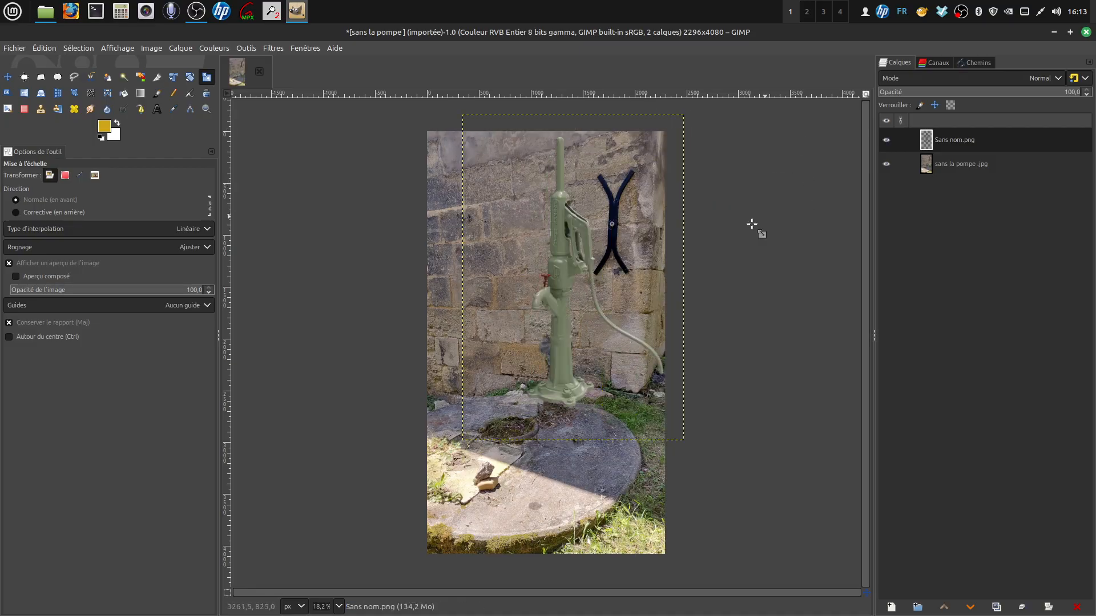
{"action": "left_click", "coordinate": [7, 77]}
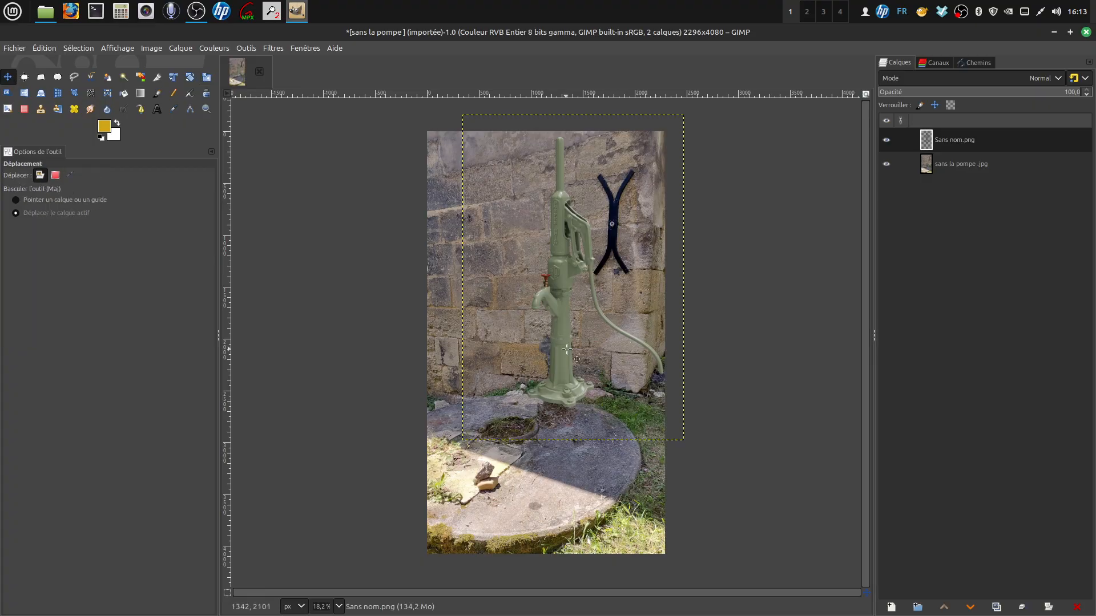
{"action": "left_click_drag", "start_coordinate": [567, 349], "coordinate": [545, 364]}
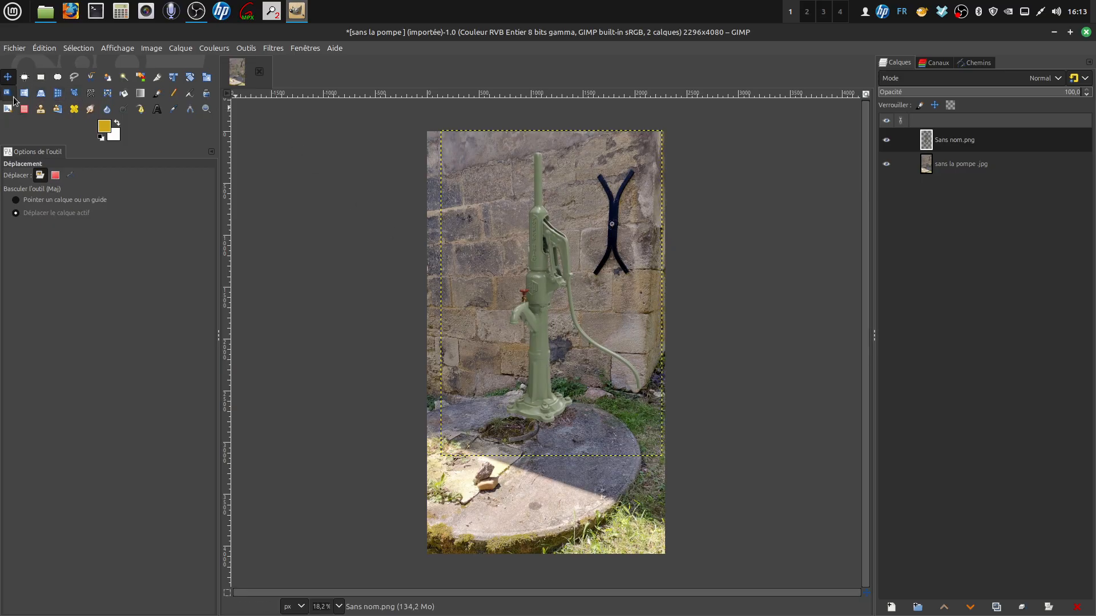
Scale the pump layer down proportionally to about 2015 × 2965 px and reposition its base on the slab behind the hole
{"action": "left_click", "coordinate": [206, 77]}
{"action": "left_click", "coordinate": [652, 137]}
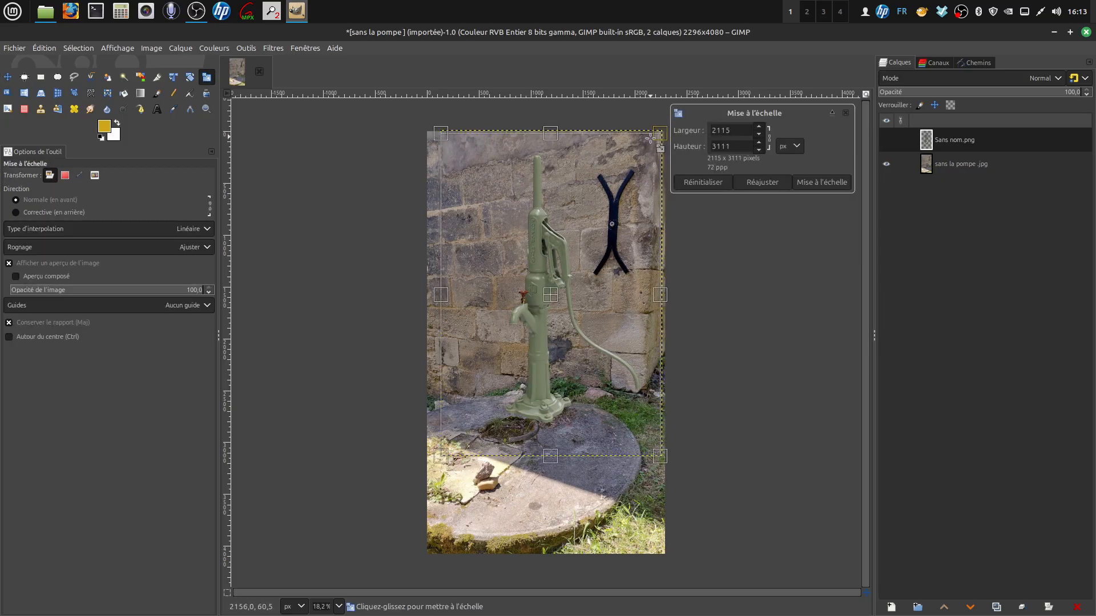
{"action": "left_click_drag", "start_coordinate": [652, 138], "coordinate": [644, 153]}
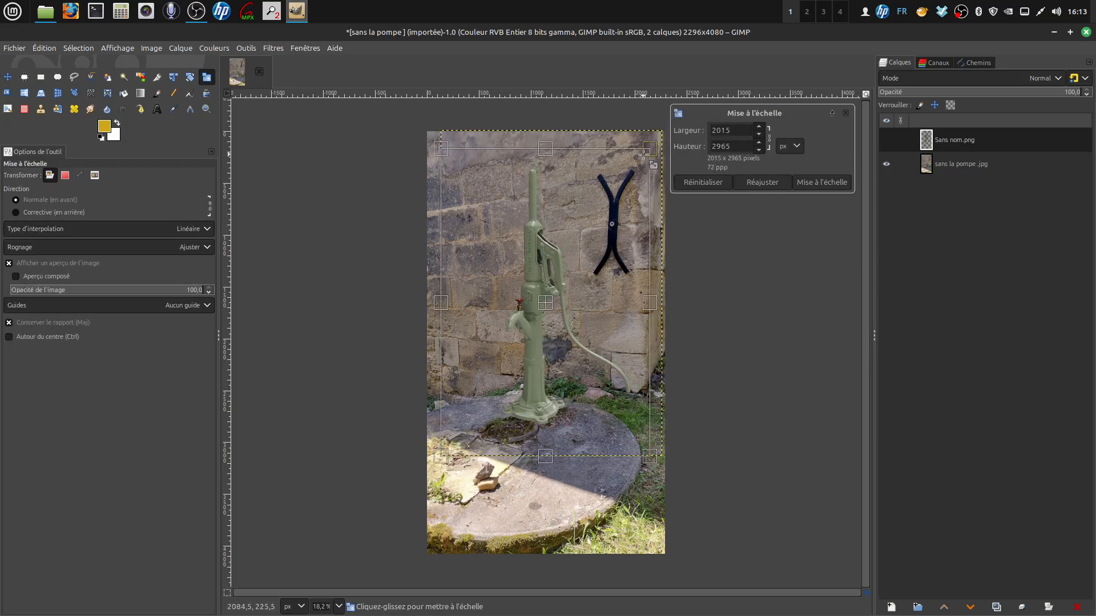
{"action": "left_click", "coordinate": [802, 183]}
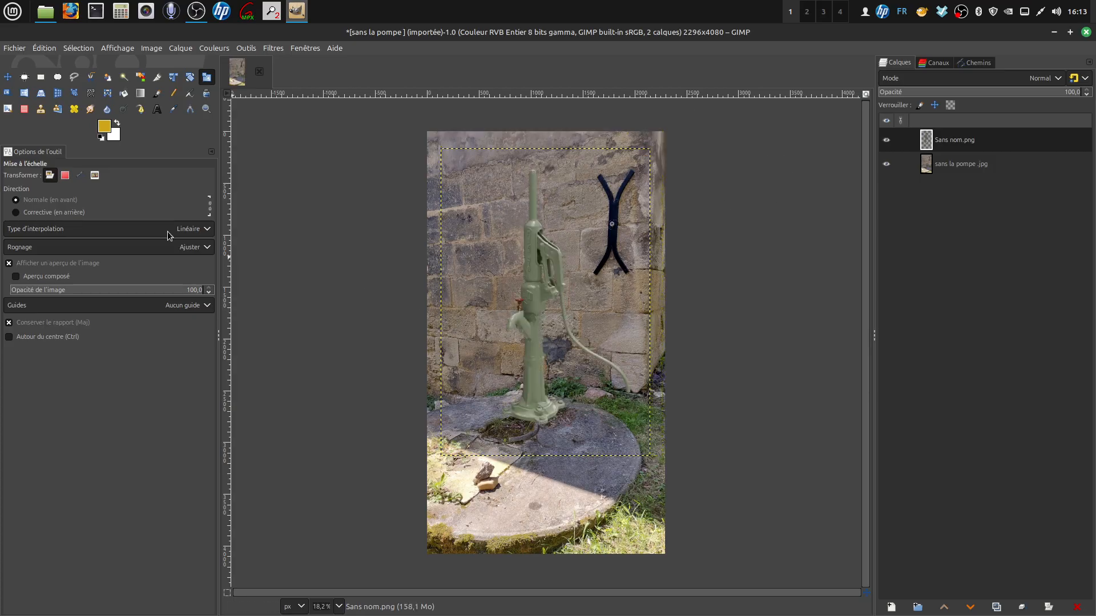
{"action": "left_click", "coordinate": [8, 77]}
{"action": "left_click_drag", "start_coordinate": [518, 405], "coordinate": [533, 399]}
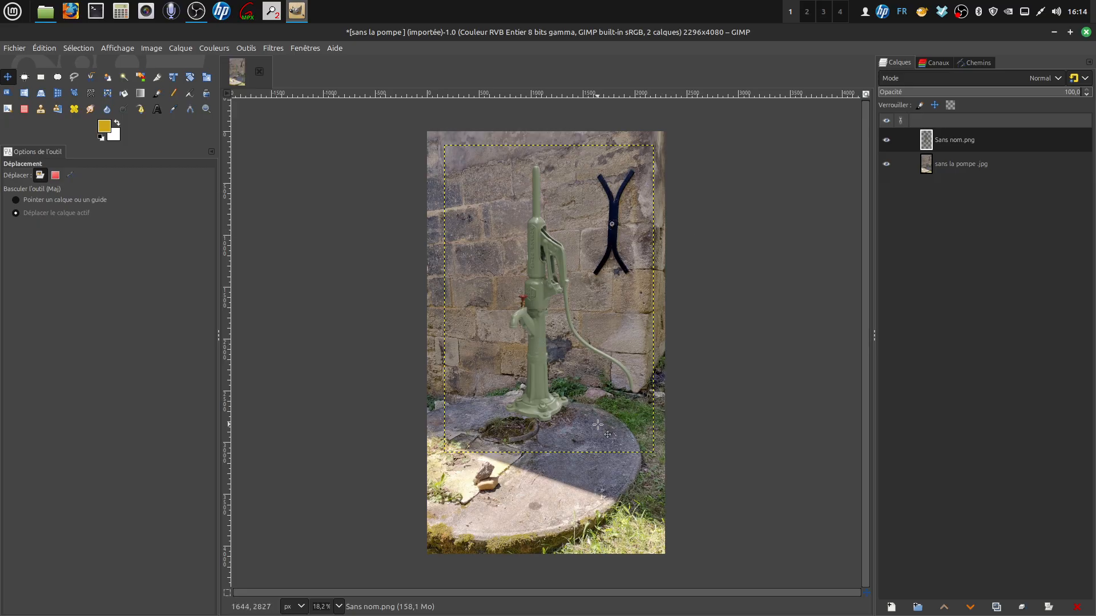
Merge the visible pump and photo layers, with the final layer expanded as necessary
{"action": "left_click", "coordinate": [151, 48]}
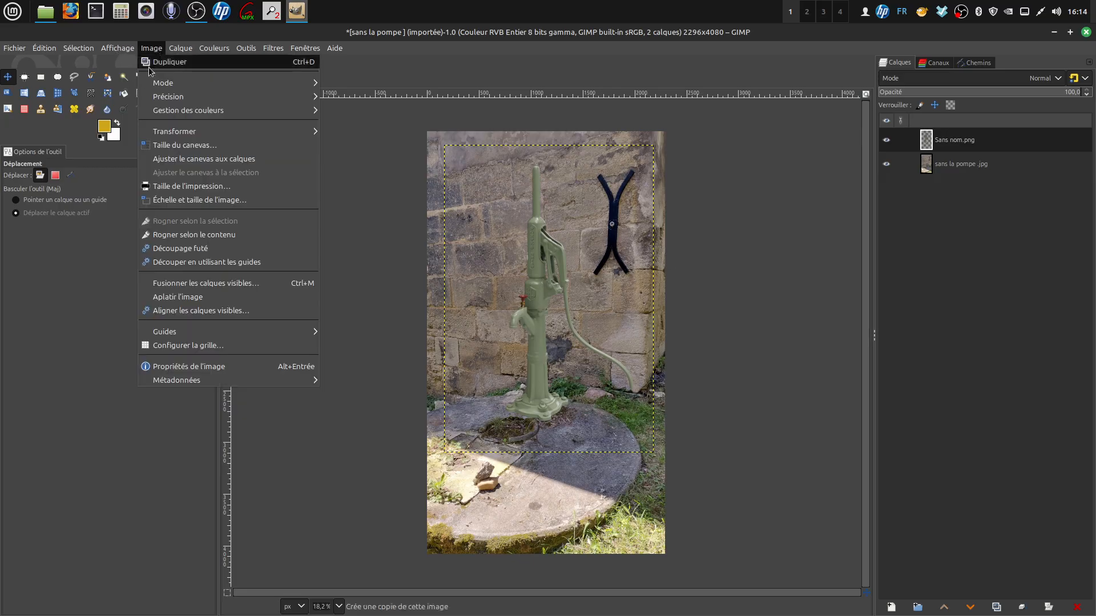
{"action": "left_click", "coordinate": [207, 284]}
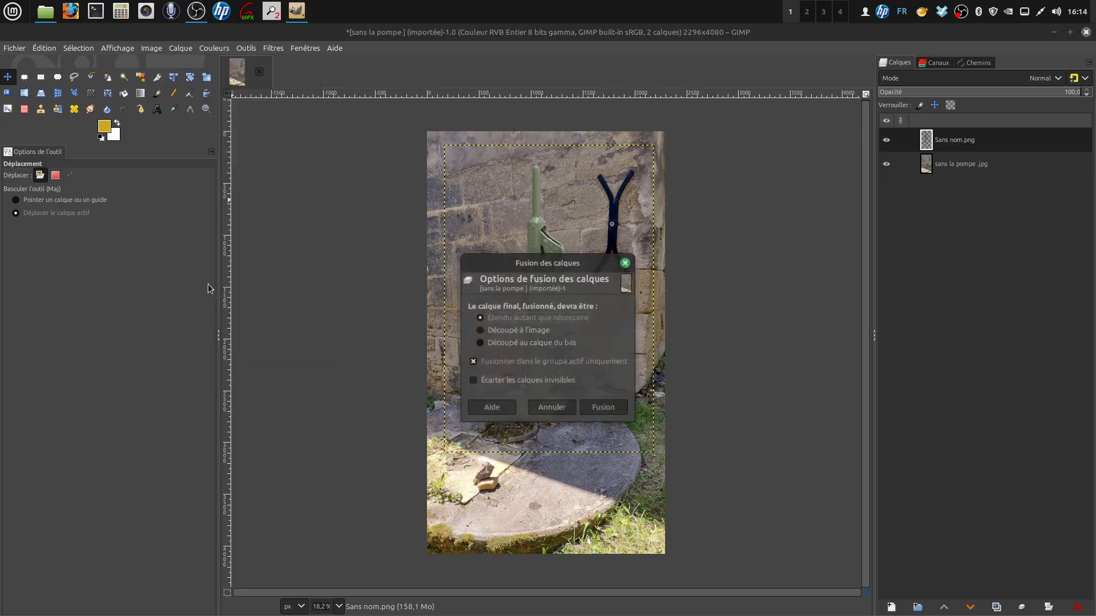
{"action": "left_click", "coordinate": [602, 408]}
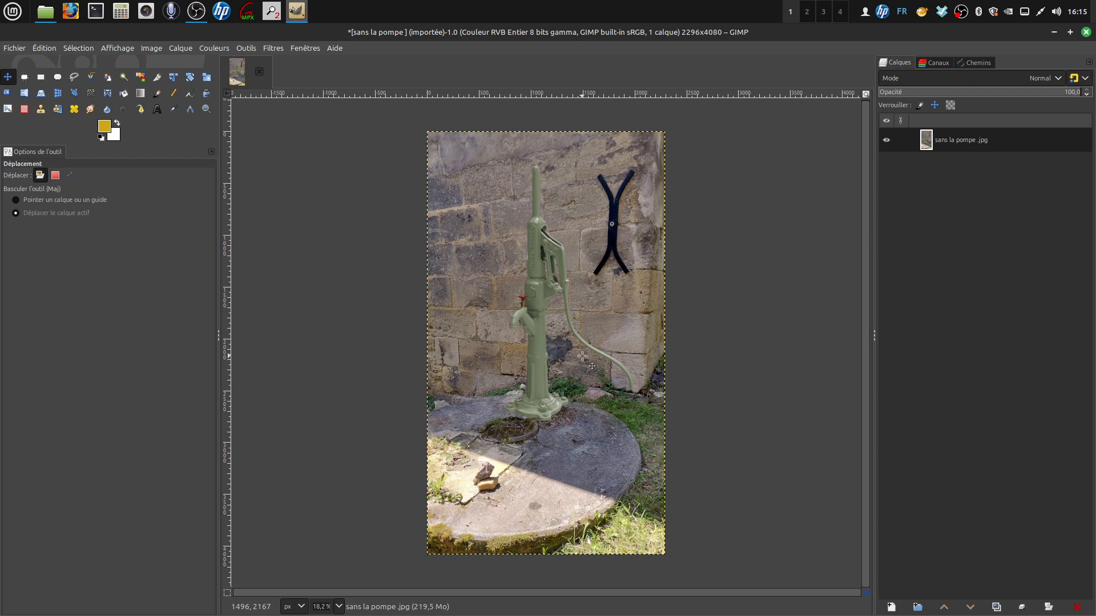
Close in on the pump's base, reset the colours to black and white, and set up the Clone tool with the Acrylic 01 brush
{"action": "scroll", "coordinate": [588, 376], "scroll_direction": "up", "scroll_amount": 3, "text": "ctrl"}
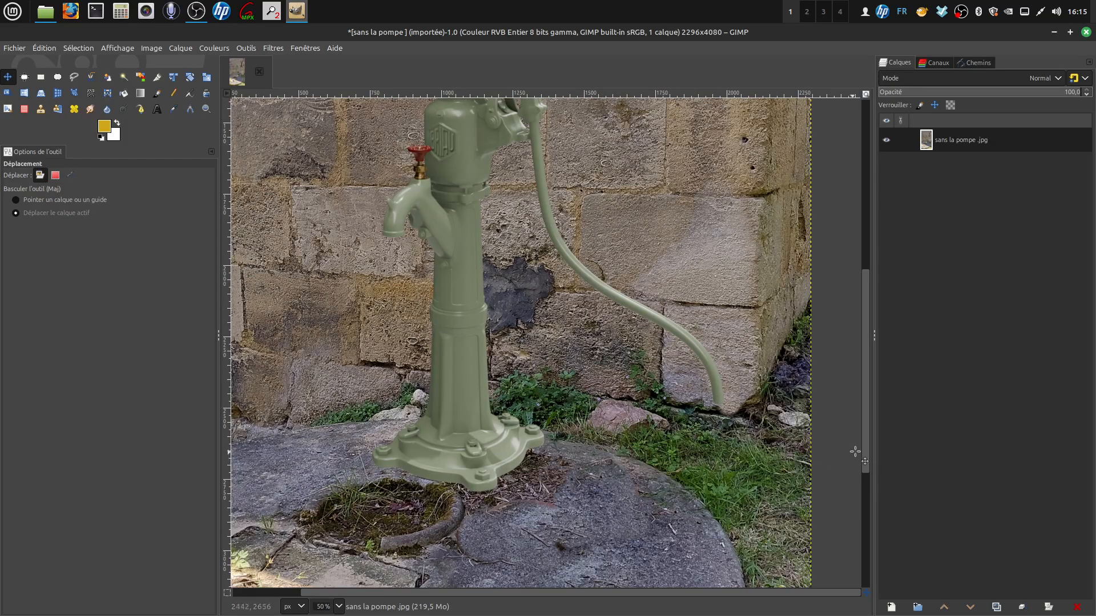
{"action": "left_click_drag", "start_coordinate": [868, 459], "coordinate": [865, 472]}
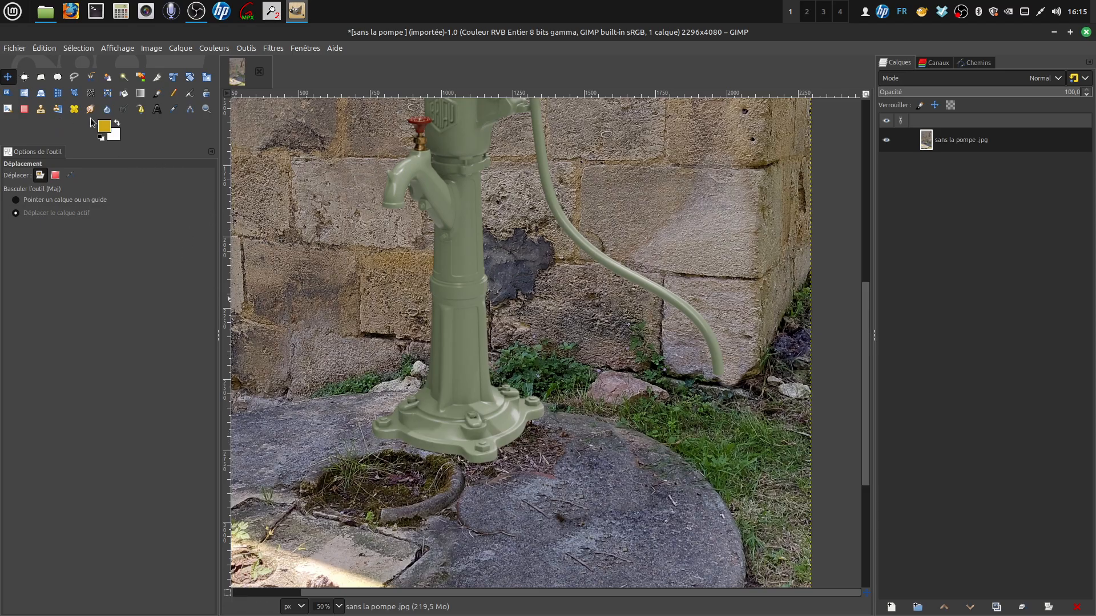
{"action": "left_click", "coordinate": [101, 138]}
{"action": "left_click", "coordinate": [41, 109]}
{"action": "left_click", "coordinate": [14, 211]}
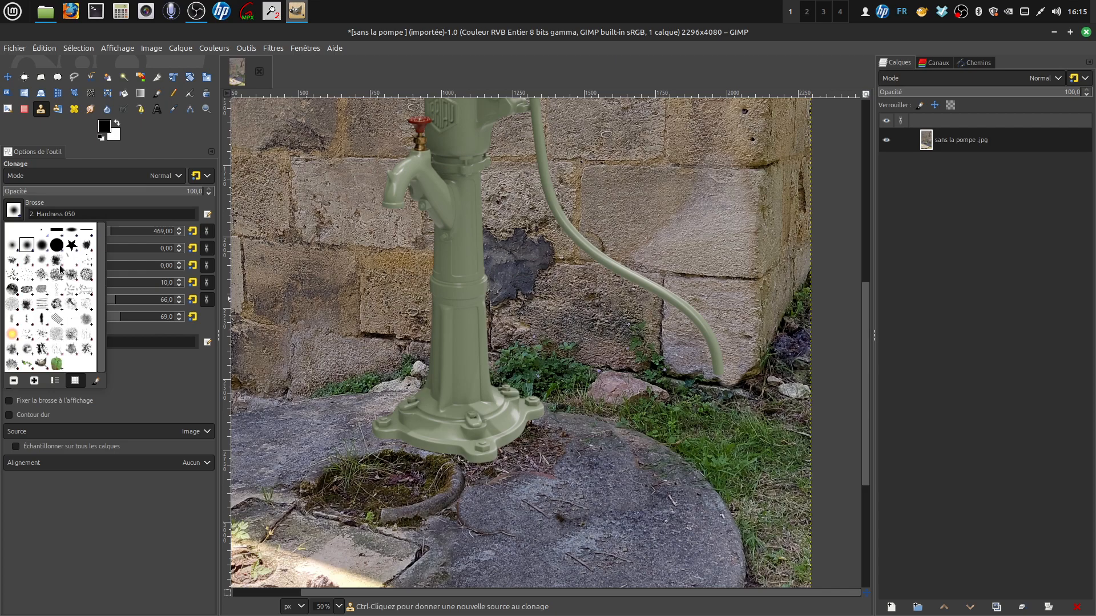
{"action": "double_click", "coordinate": [86, 246]}
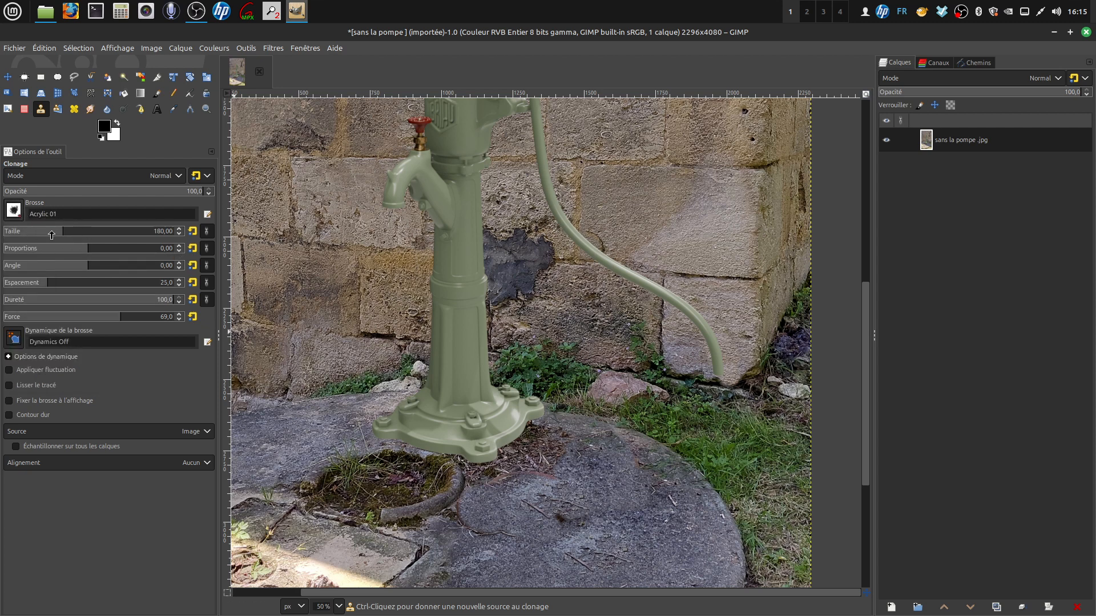
Set the clone brush size to 79, sample the debris-covered ground beside the pump, and clone it over the edges of the pump's base
{"action": "left_click_drag", "start_coordinate": [57, 235], "coordinate": [42, 238]}
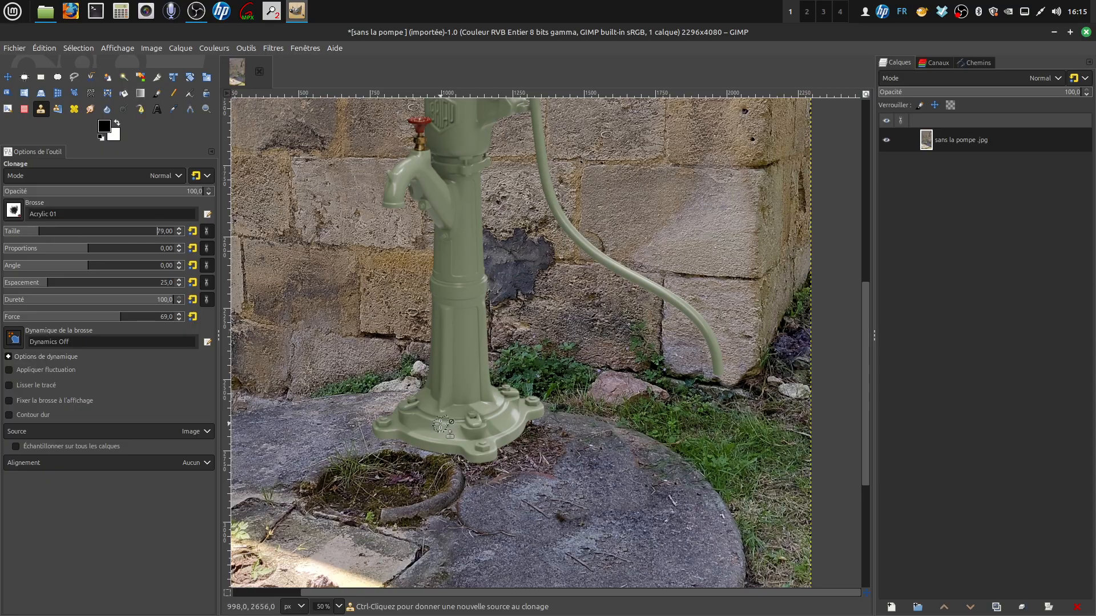
{"action": "left_click", "coordinate": [532, 458], "text": "ctrl"}
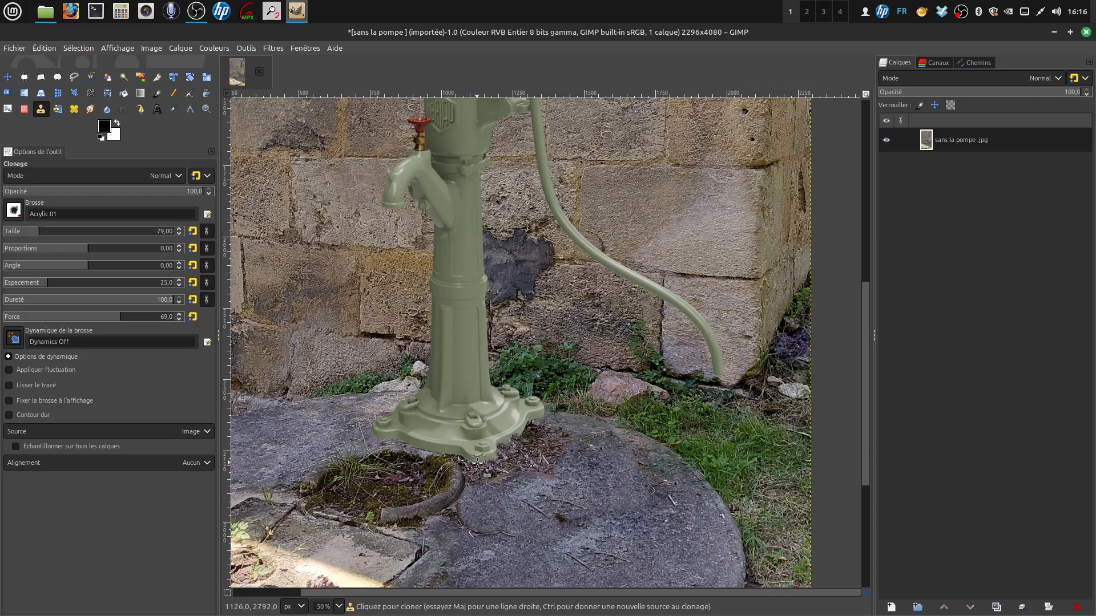
{"action": "left_click", "coordinate": [531, 458], "text": "ctrl"}
{"action": "left_click_drag", "start_coordinate": [527, 423], "coordinate": [542, 421]}
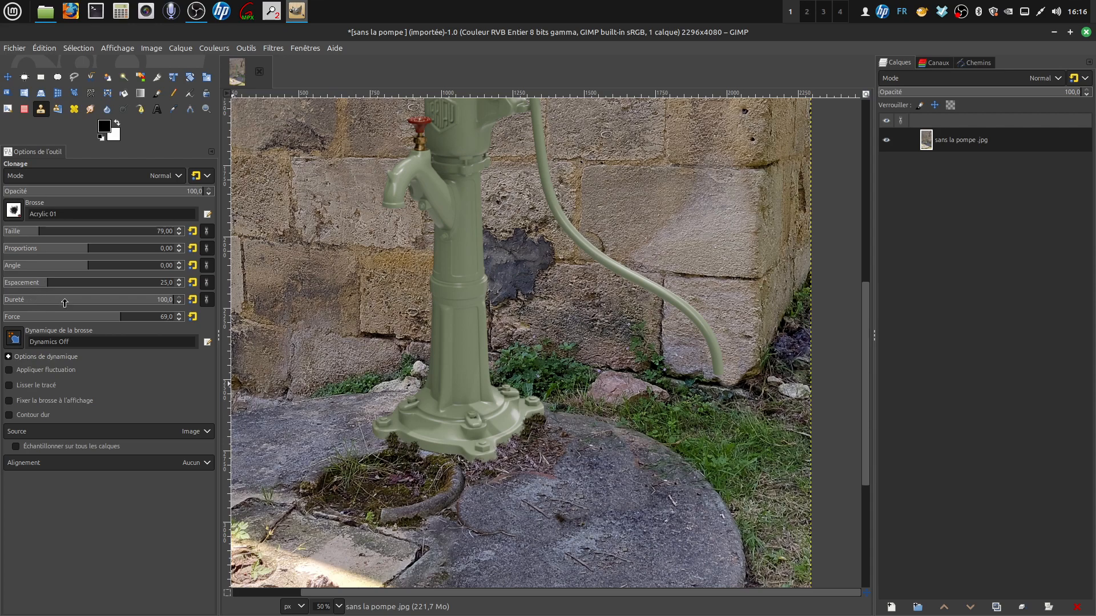
Reduce the clone brush size to 36, touch up the front edge of the base near the hole, and review the whole composite
{"action": "left_click_drag", "start_coordinate": [33, 232], "coordinate": [24, 232]}
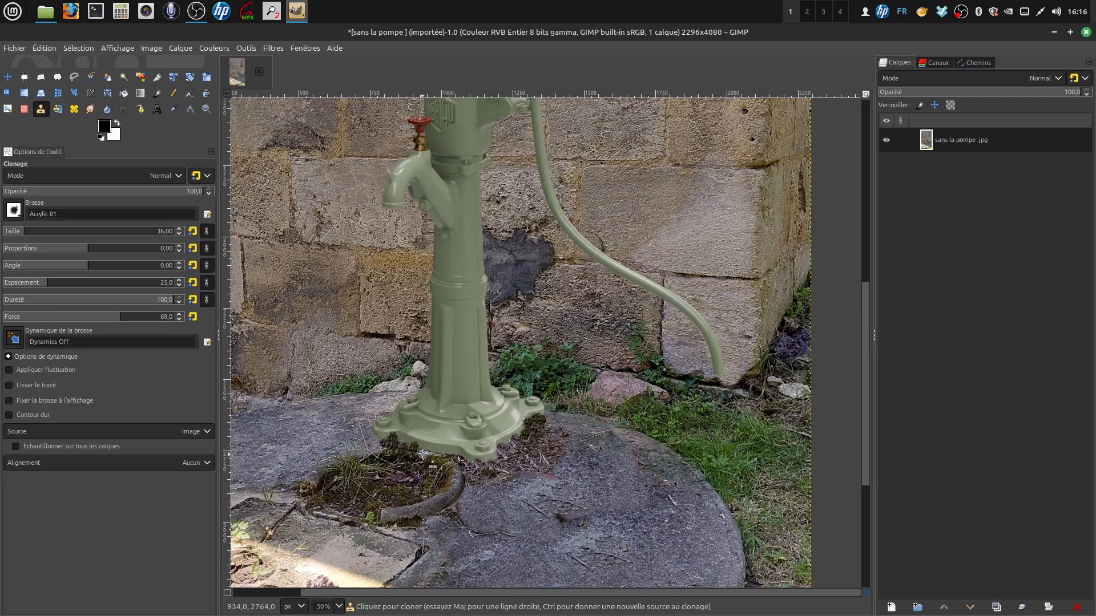
{"action": "left_click_drag", "start_coordinate": [398, 443], "coordinate": [402, 476]}
{"action": "scroll", "coordinate": [593, 432], "scroll_direction": "down", "scroll_amount": 2, "text": "ctrl"}
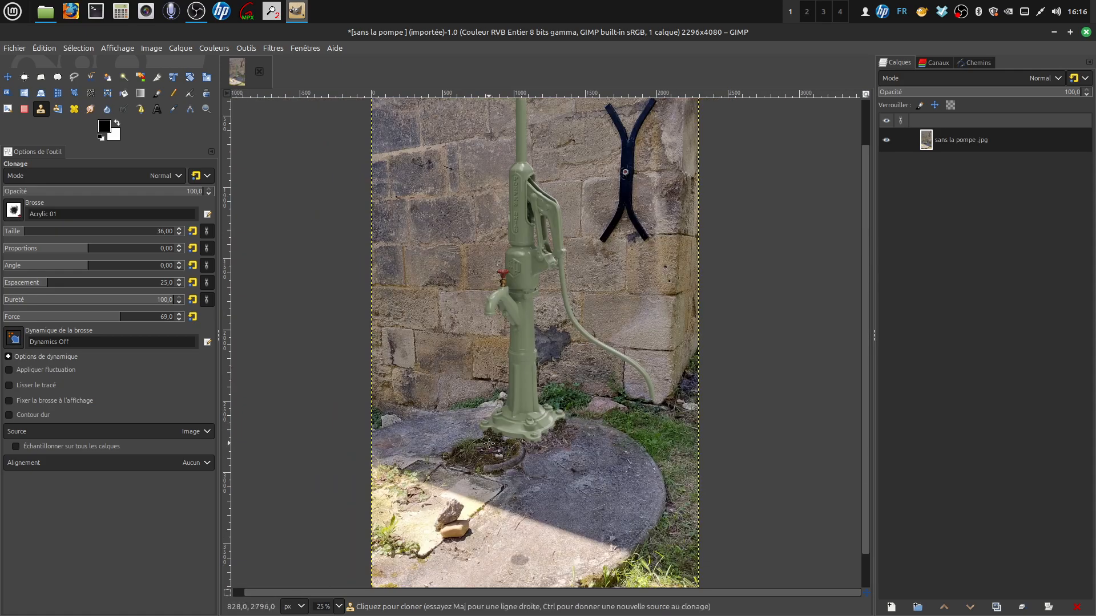
{"action": "scroll", "coordinate": [546, 433], "scroll_direction": "down", "scroll_amount": 1}
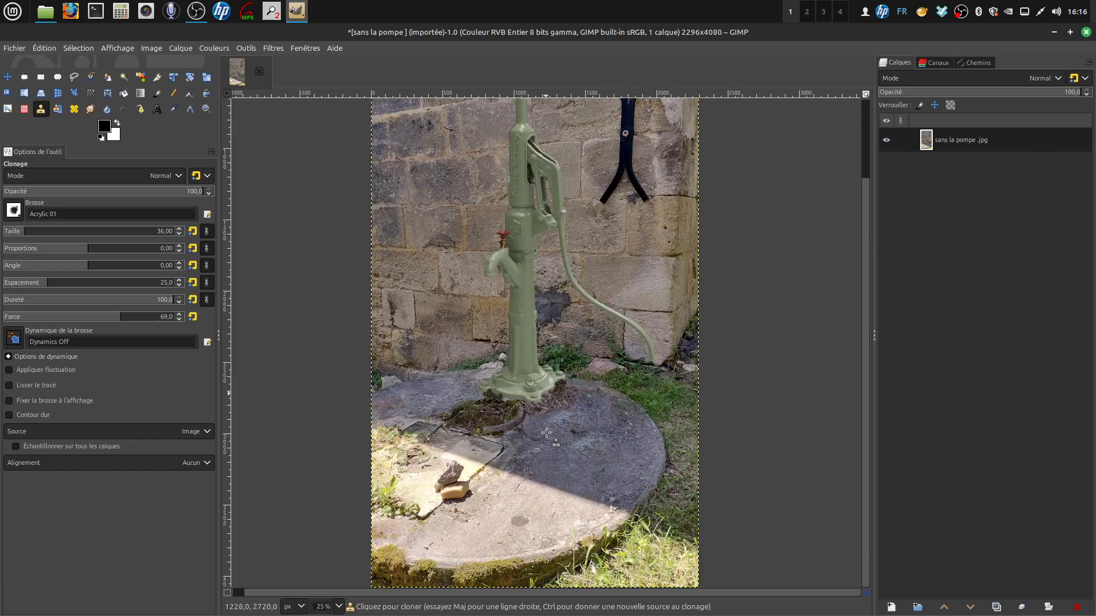
{"action": "scroll", "coordinate": [546, 433], "scroll_direction": "up", "scroll_amount": 2}
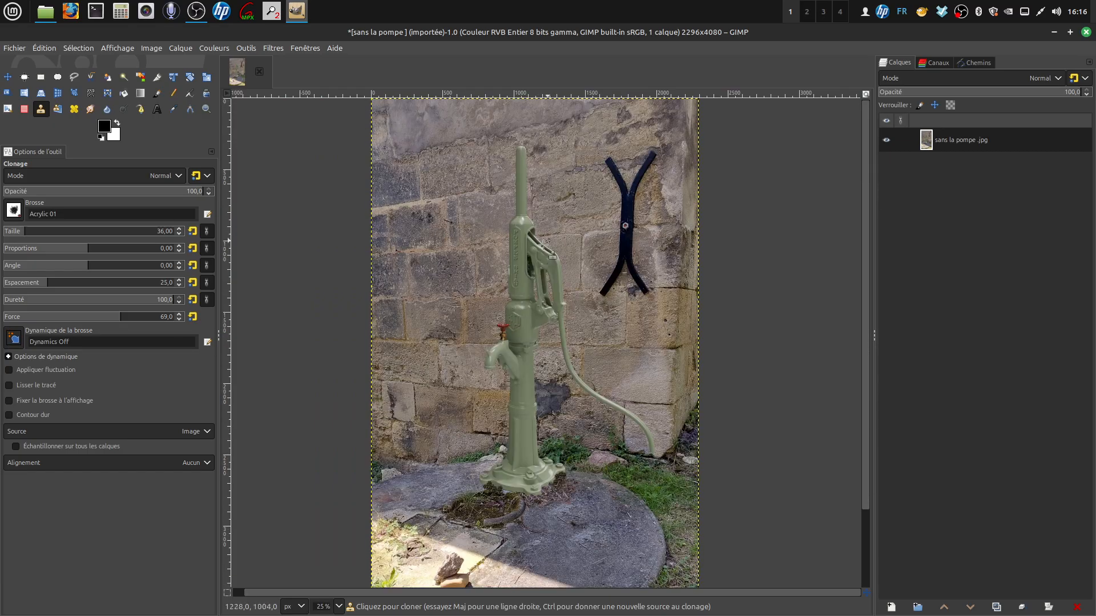
{"action": "mouse_move", "coordinate": [868, 464]}
{"action": "left_mouse_down"}
{"action": "mouse_move", "coordinate": [861, 526]}
{"action": "mouse_move", "coordinate": [862, 438]}
{"action": "mouse_move", "coordinate": [862, 505]}
{"action": "mouse_move", "coordinate": [865, 464]}
{"action": "left_mouse_up"}
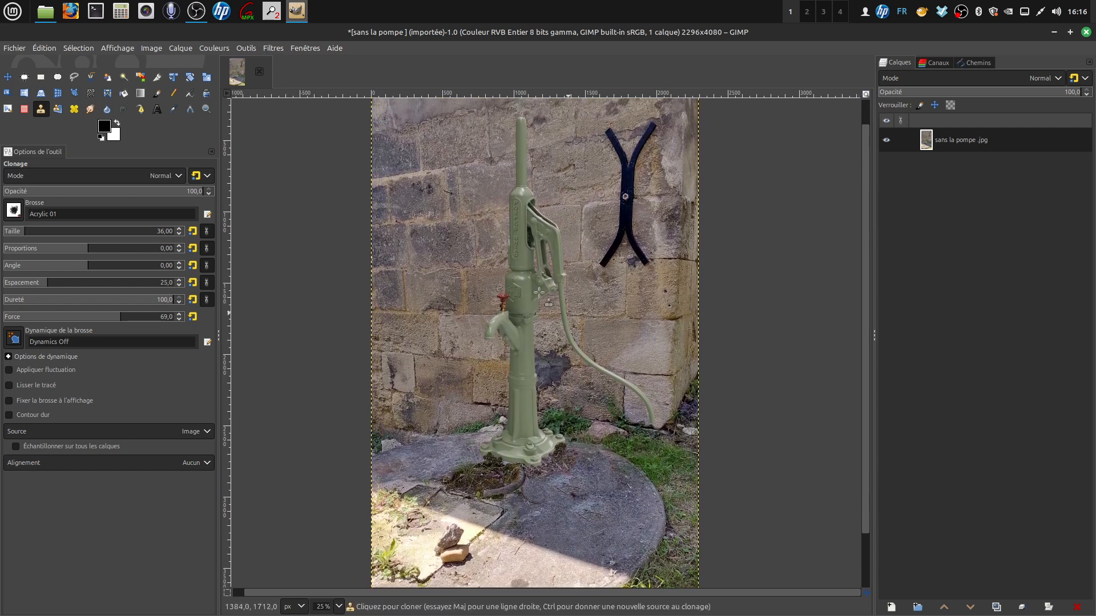